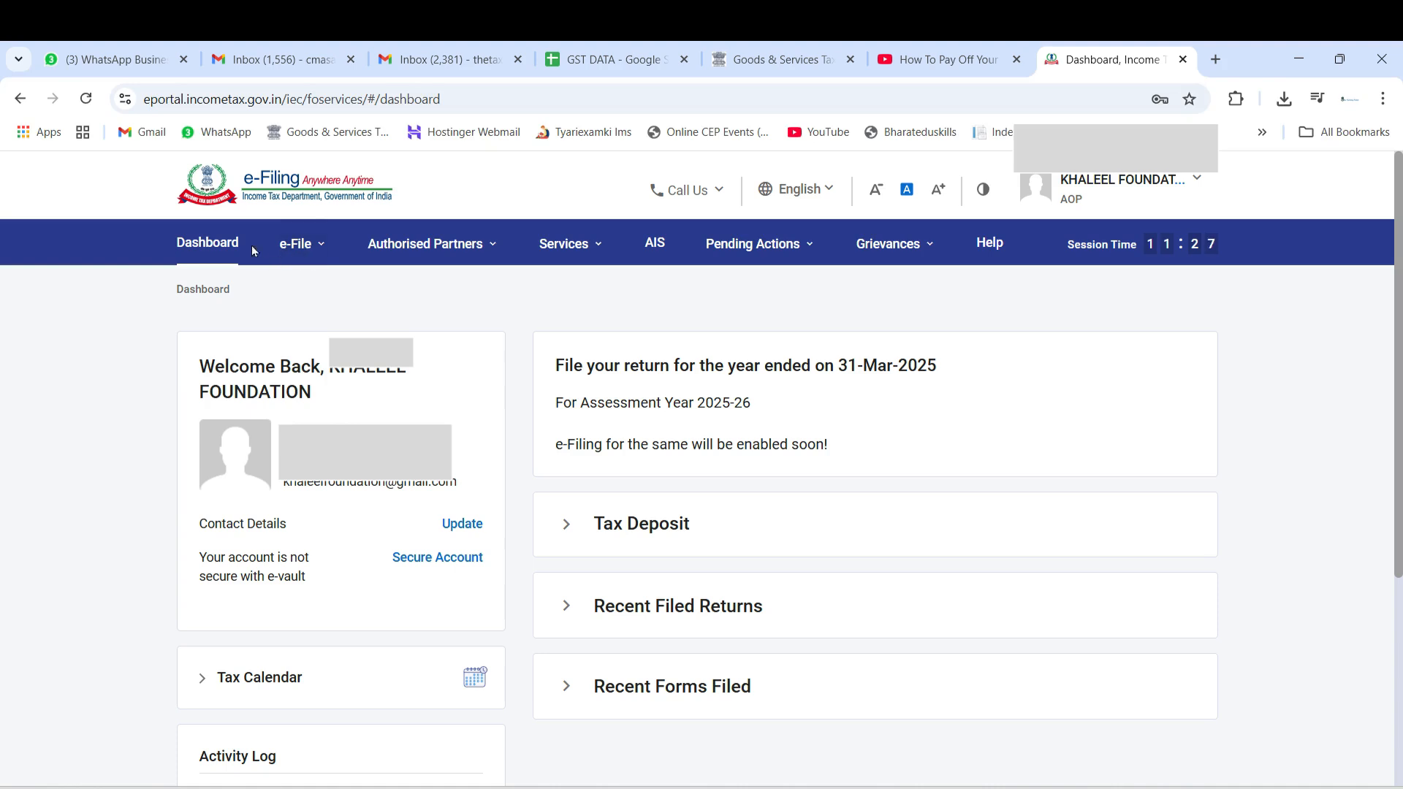
Open the File Income Tax Forms page and look over the in-progress forms and available form categories
{"action": "left_click", "coordinate": [311, 251]}
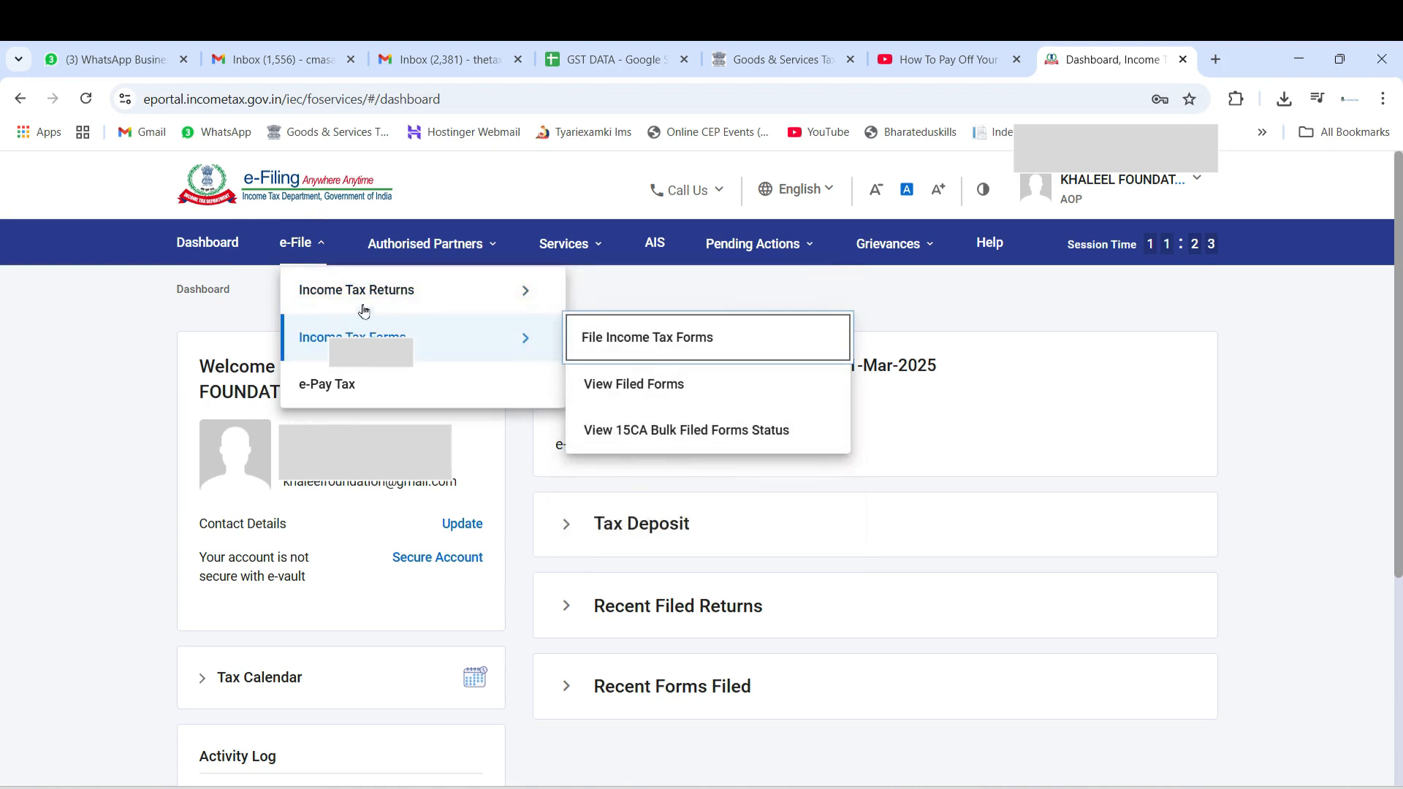
{"action": "mouse_move", "coordinate": [370, 336]}
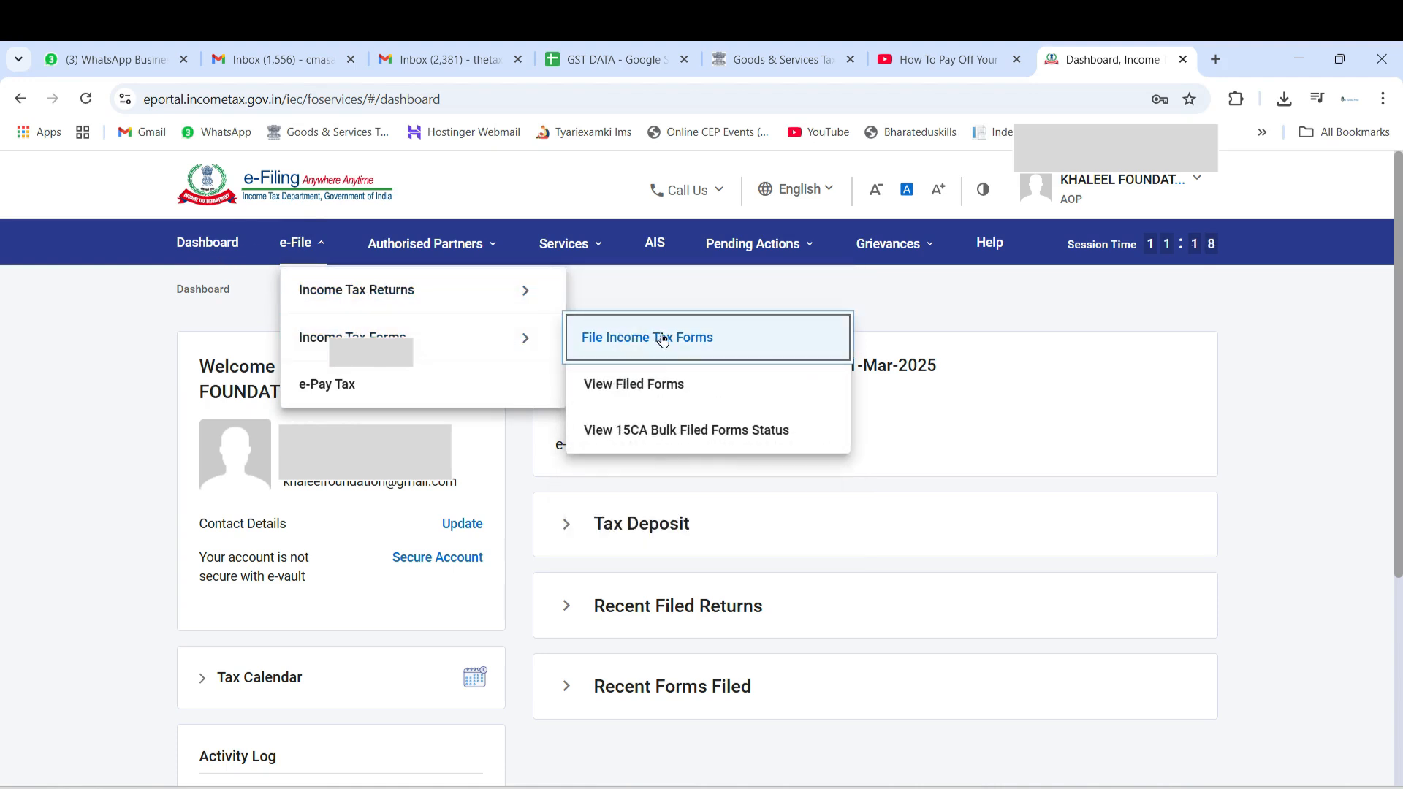
{"action": "left_click", "coordinate": [698, 342]}
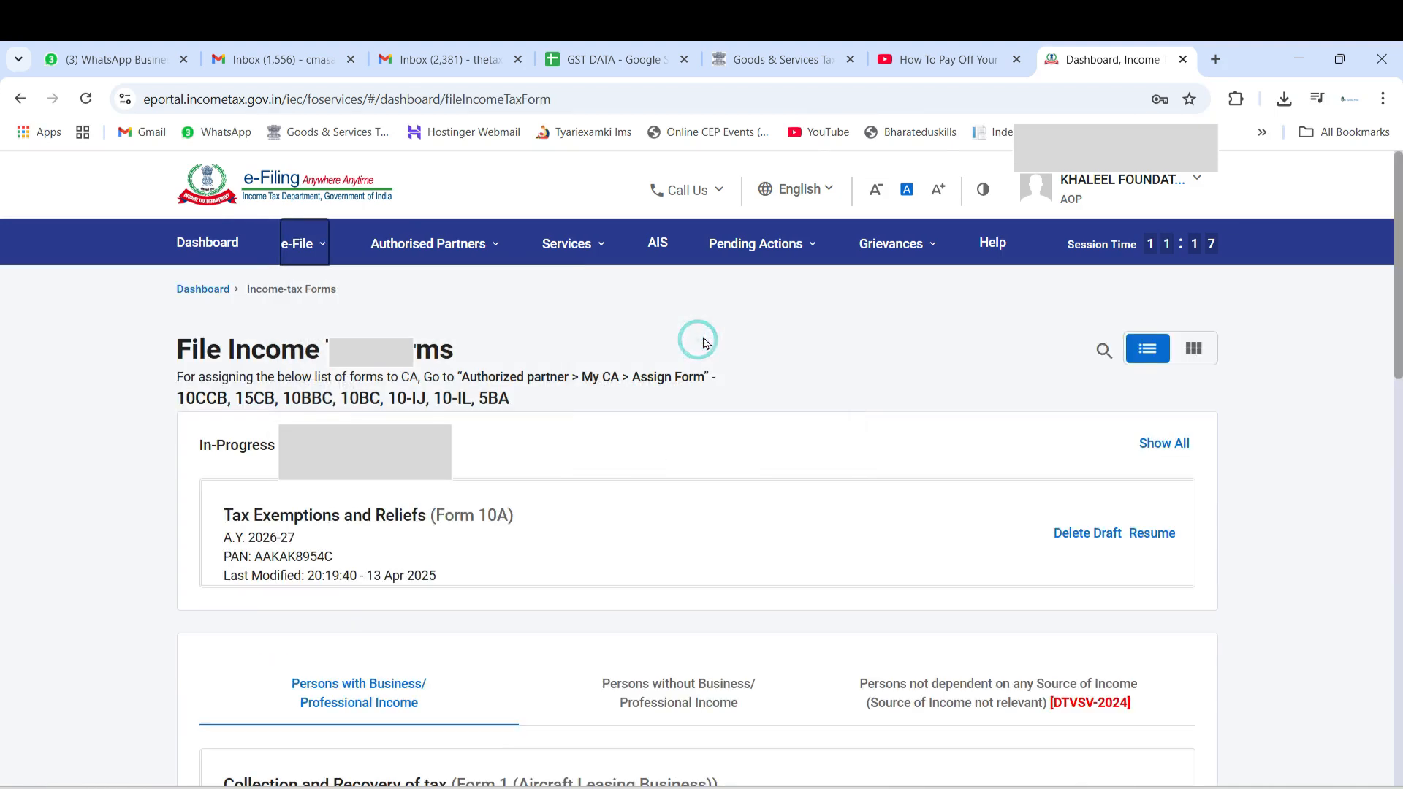
{"action": "scroll", "coordinate": [184, 502], "scroll_direction": "down", "scroll_amount": 4}
{"action": "scroll", "coordinate": [183, 502], "scroll_direction": "up", "scroll_amount": 4}
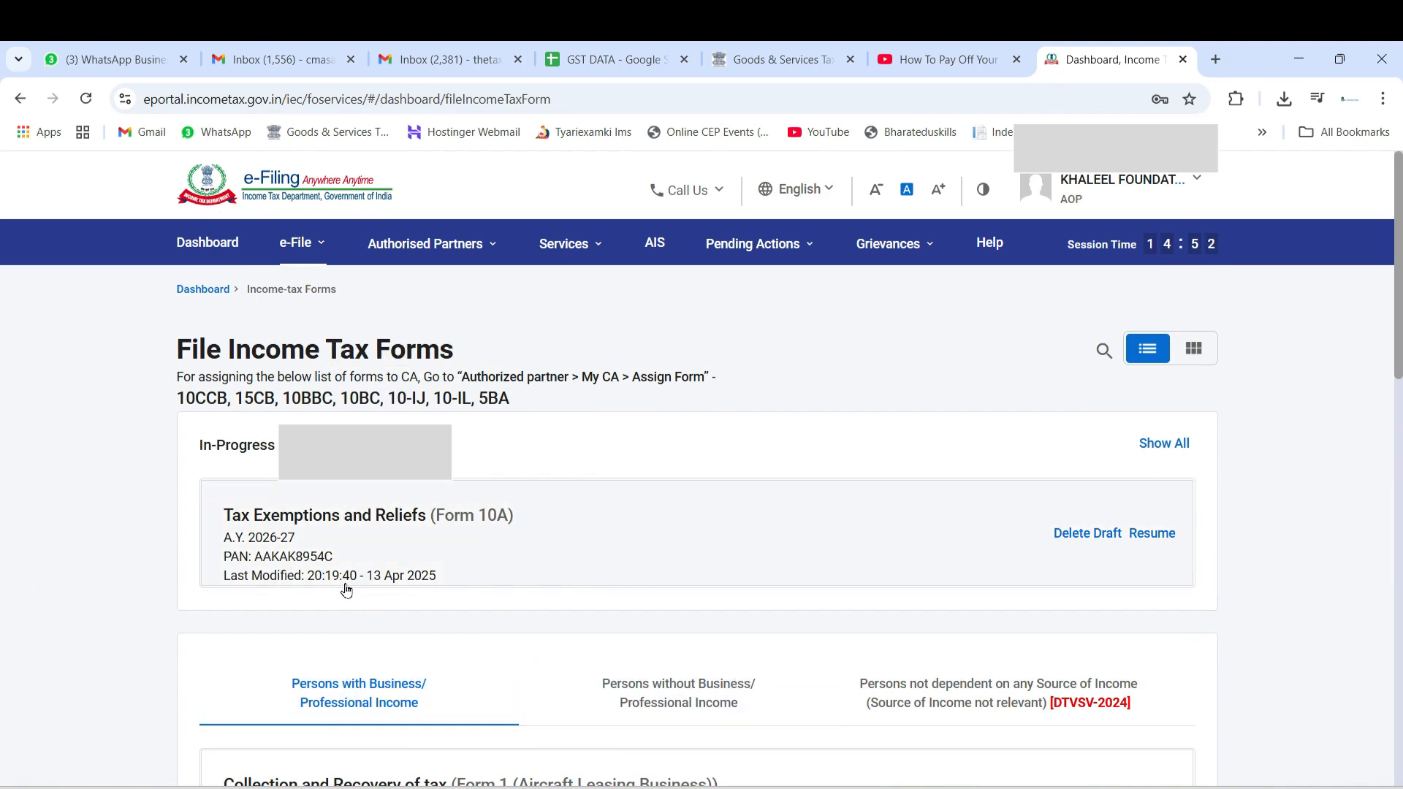
{"action": "scroll", "coordinate": [147, 531], "scroll_direction": "down", "scroll_amount": 6}
{"action": "scroll", "coordinate": [147, 531], "scroll_direction": "up", "scroll_amount": 3}
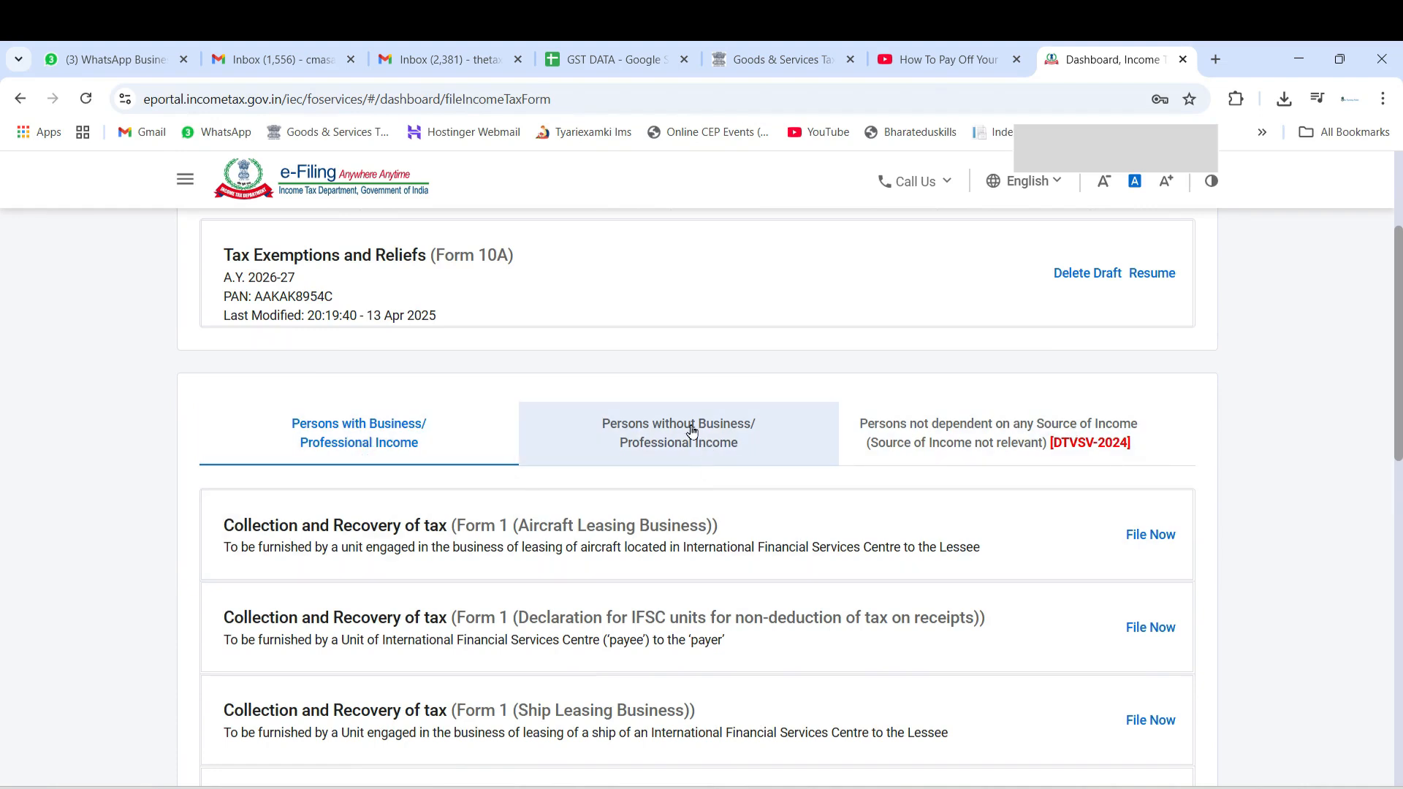
Browse the forms for persons not dependent on any source of income to locate Form 10A
{"action": "left_click", "coordinate": [972, 430]}
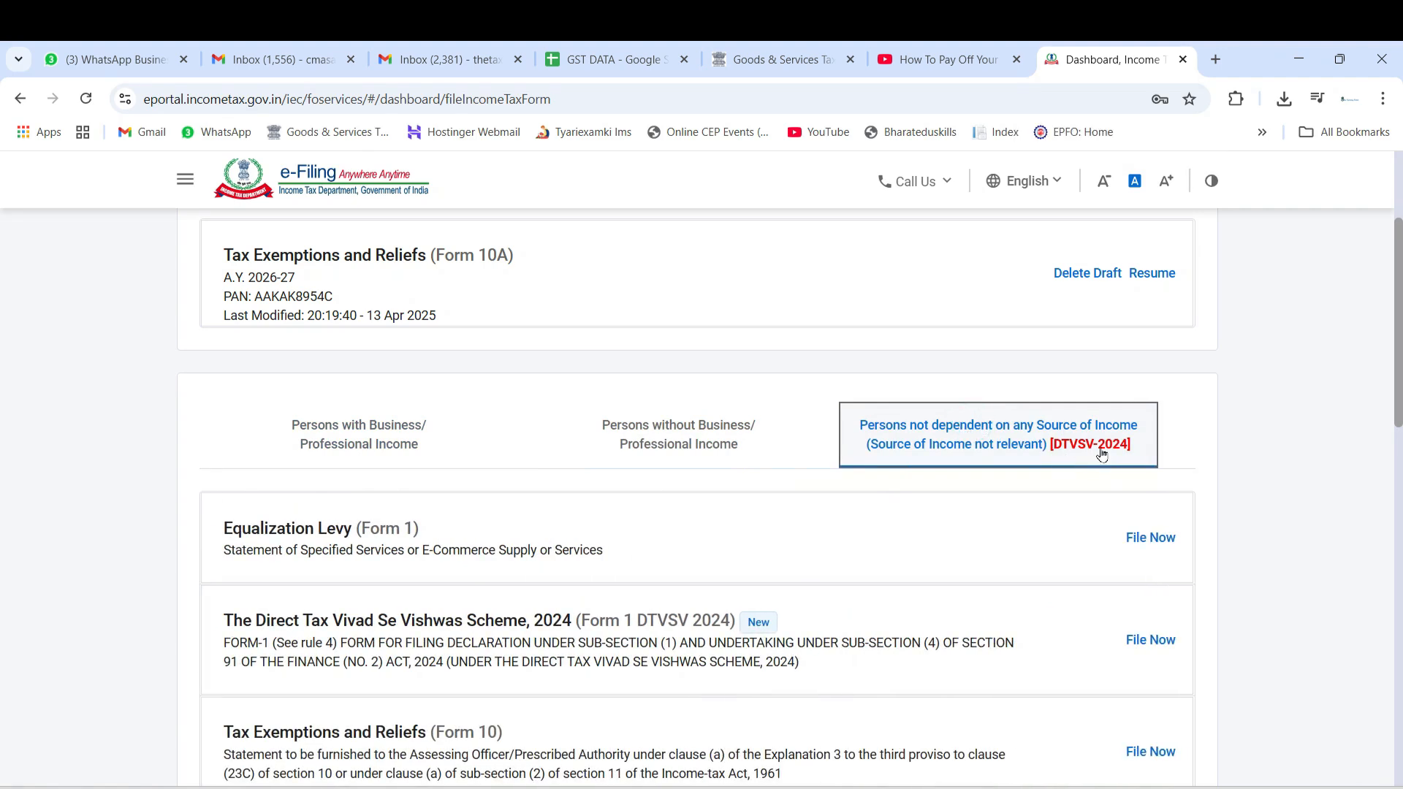
{"action": "scroll", "coordinate": [1272, 437], "scroll_direction": "down", "scroll_amount": 3}
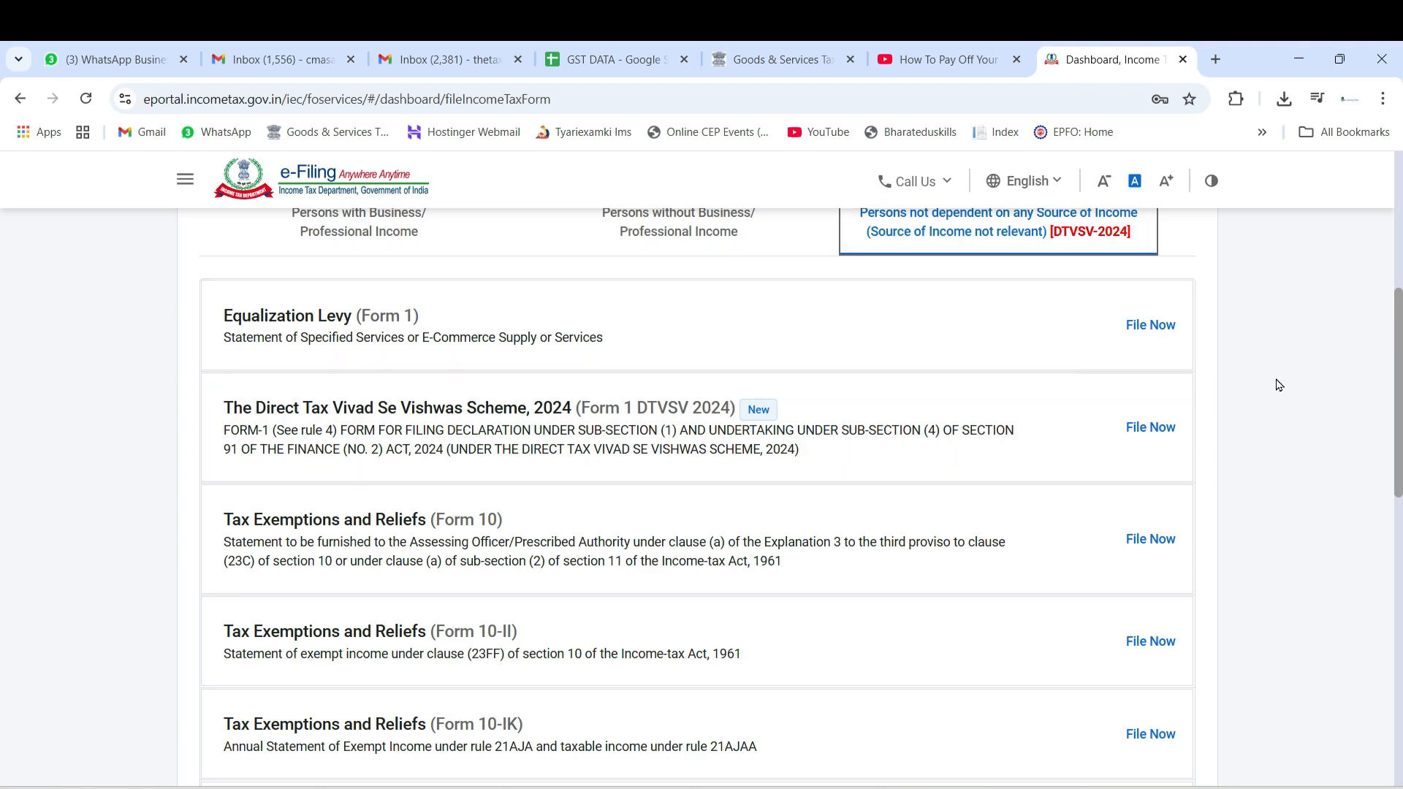
{"action": "scroll", "coordinate": [1266, 431], "scroll_direction": "down", "scroll_amount": 3}
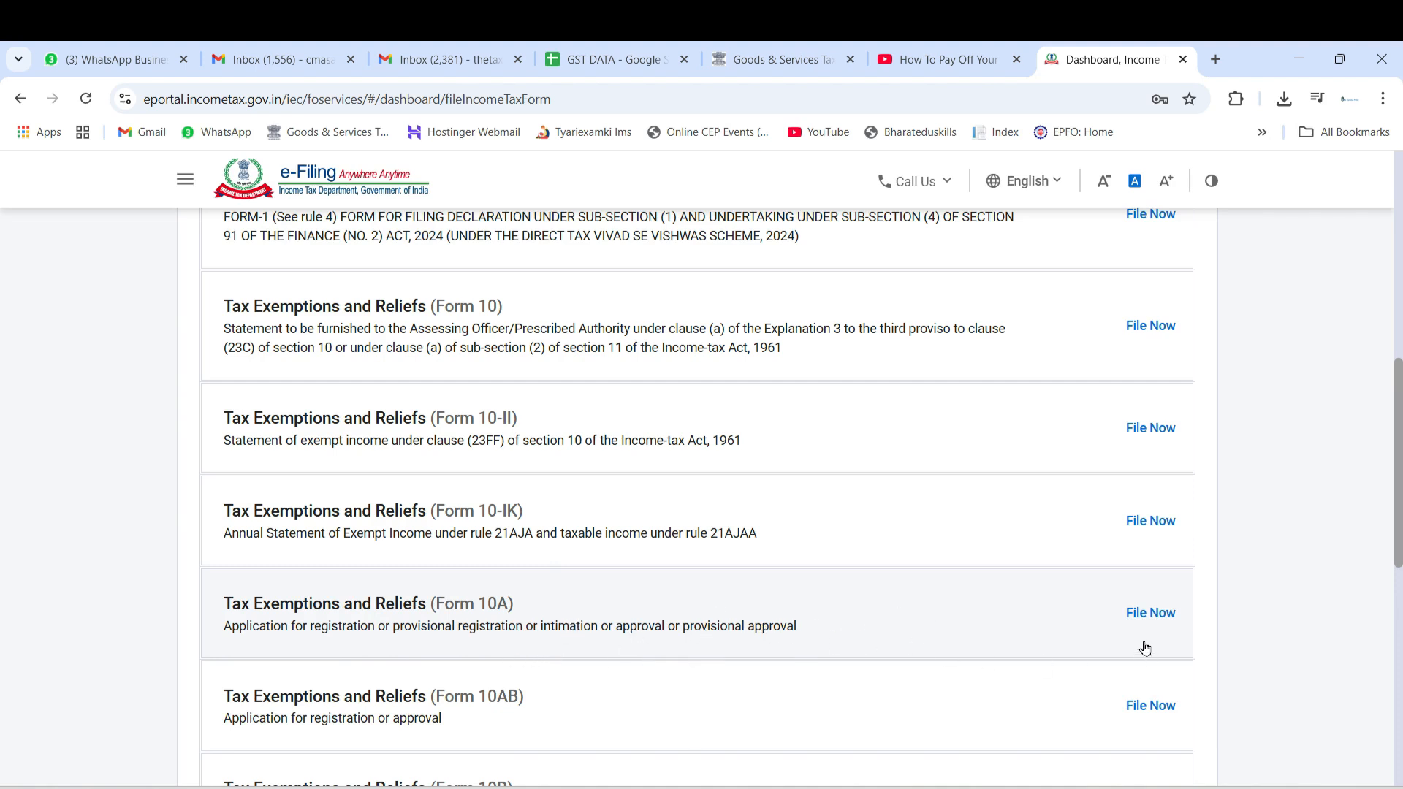
{"action": "scroll", "coordinate": [1299, 491], "scroll_direction": "up", "scroll_amount": 1}
{"action": "scroll", "coordinate": [1299, 491], "scroll_direction": "up", "scroll_amount": 6}
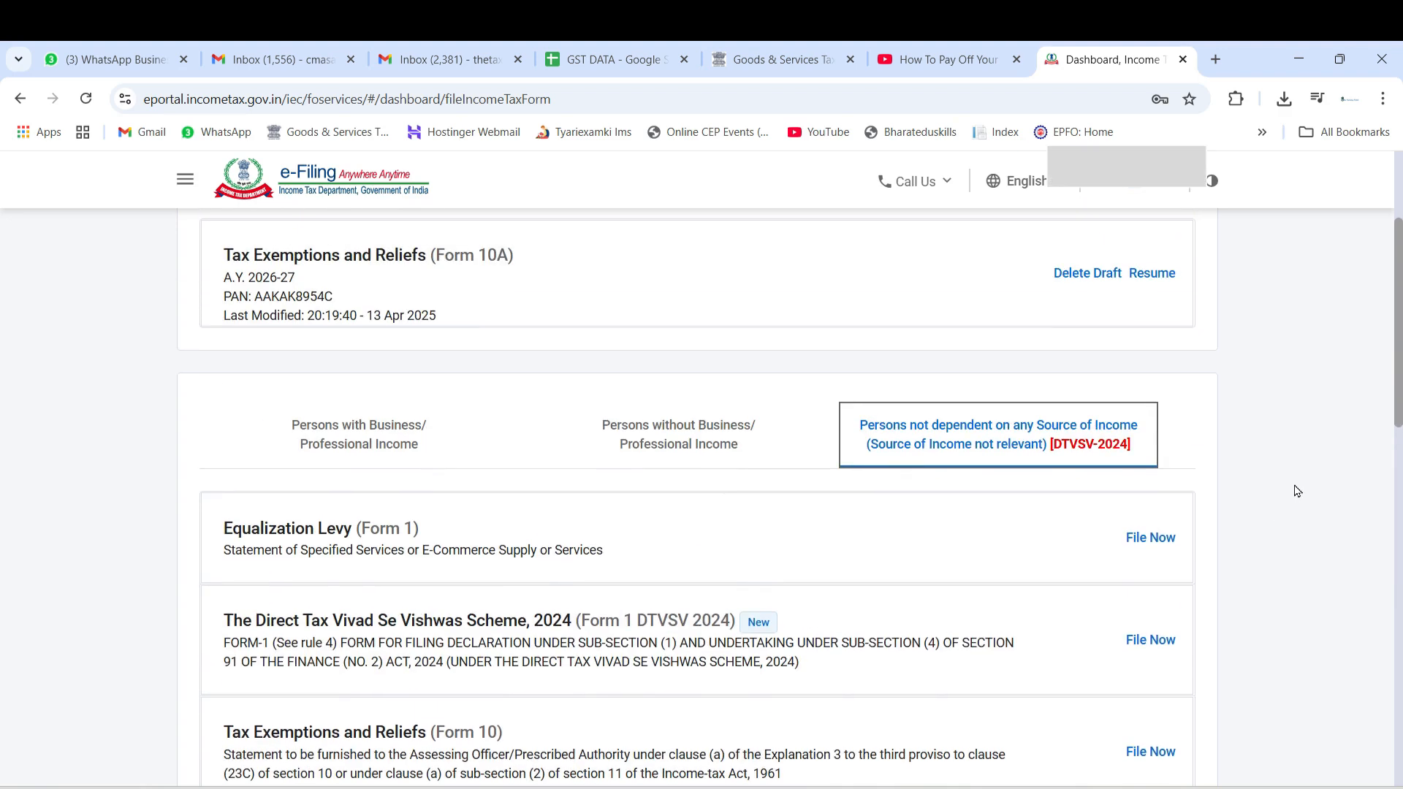
Resume the A.Y. 2026-27 draft of Form 10A, start the application and look through its list of sections
{"action": "left_click", "coordinate": [1154, 275]}
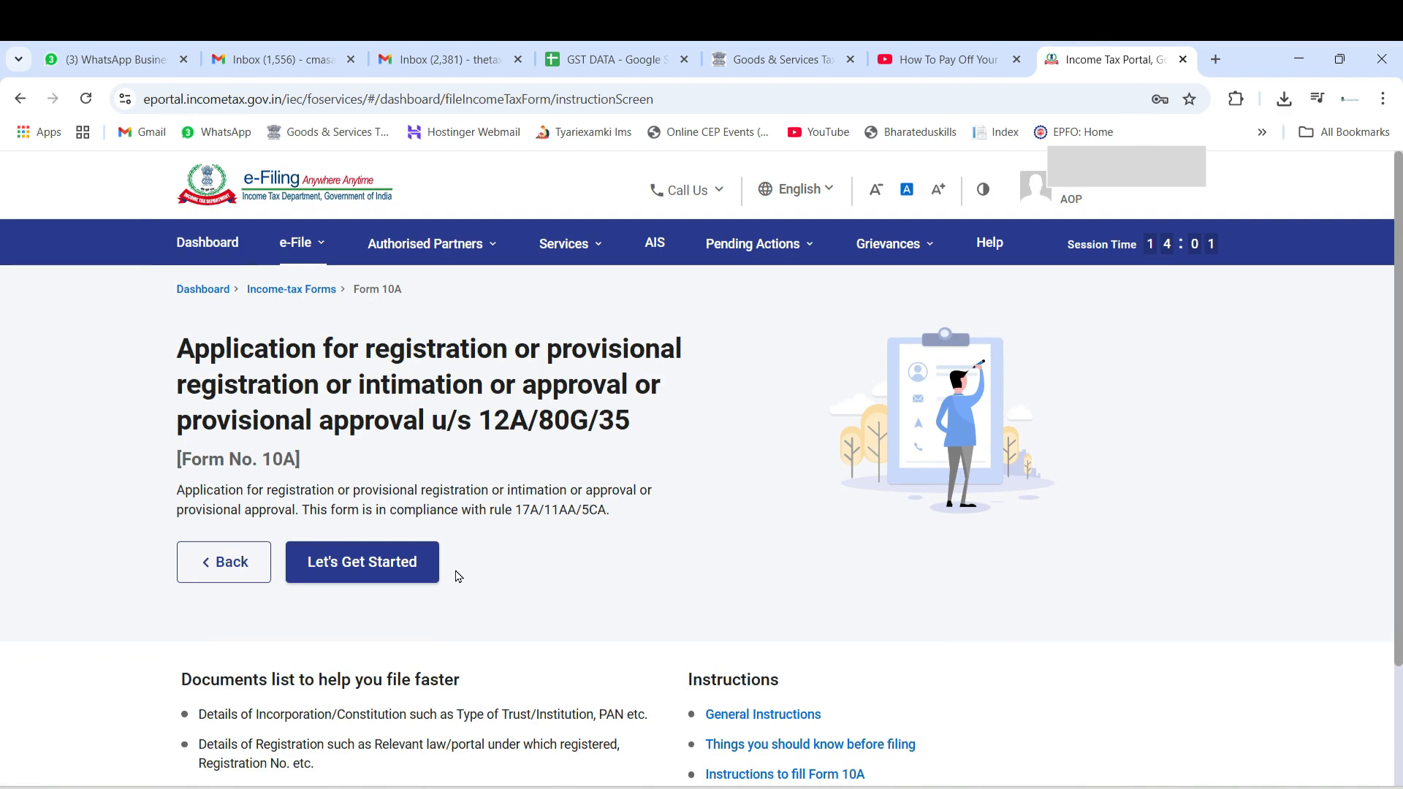
{"action": "left_click", "coordinate": [386, 574]}
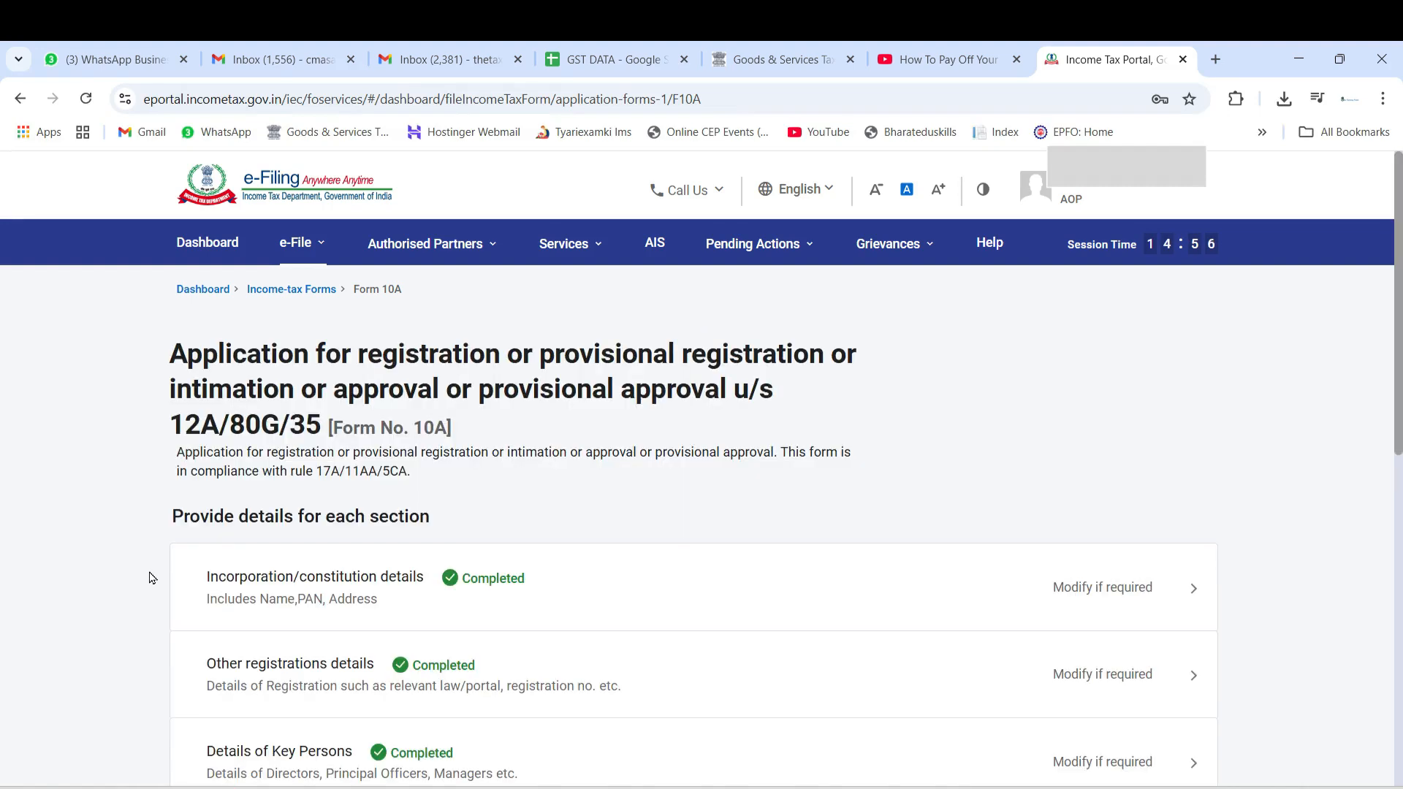
{"action": "scroll", "coordinate": [150, 578], "scroll_direction": "down", "scroll_amount": 4}
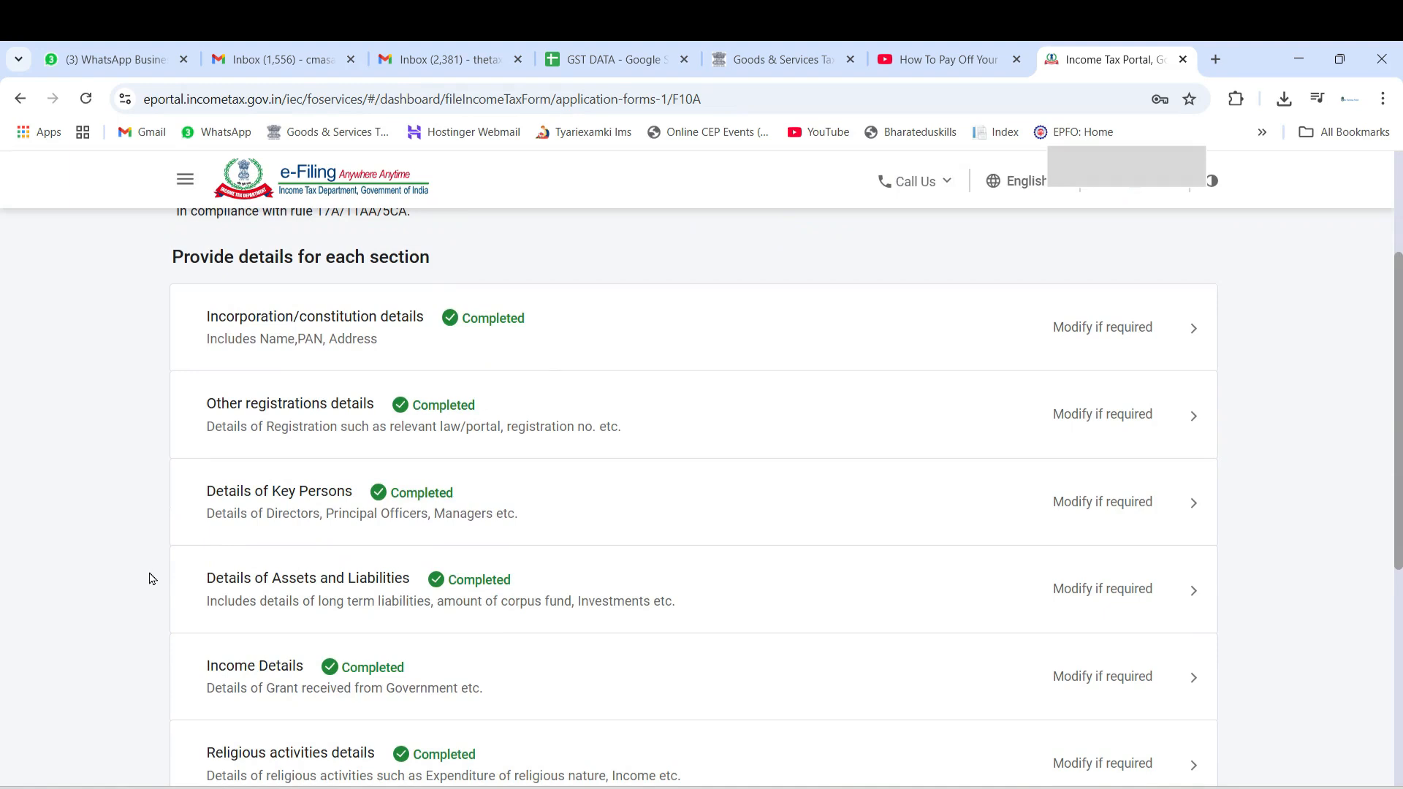
{"action": "scroll", "coordinate": [151, 580], "scroll_direction": "down", "scroll_amount": 3}
{"action": "scroll", "coordinate": [151, 580], "scroll_direction": "down", "scroll_amount": 3}
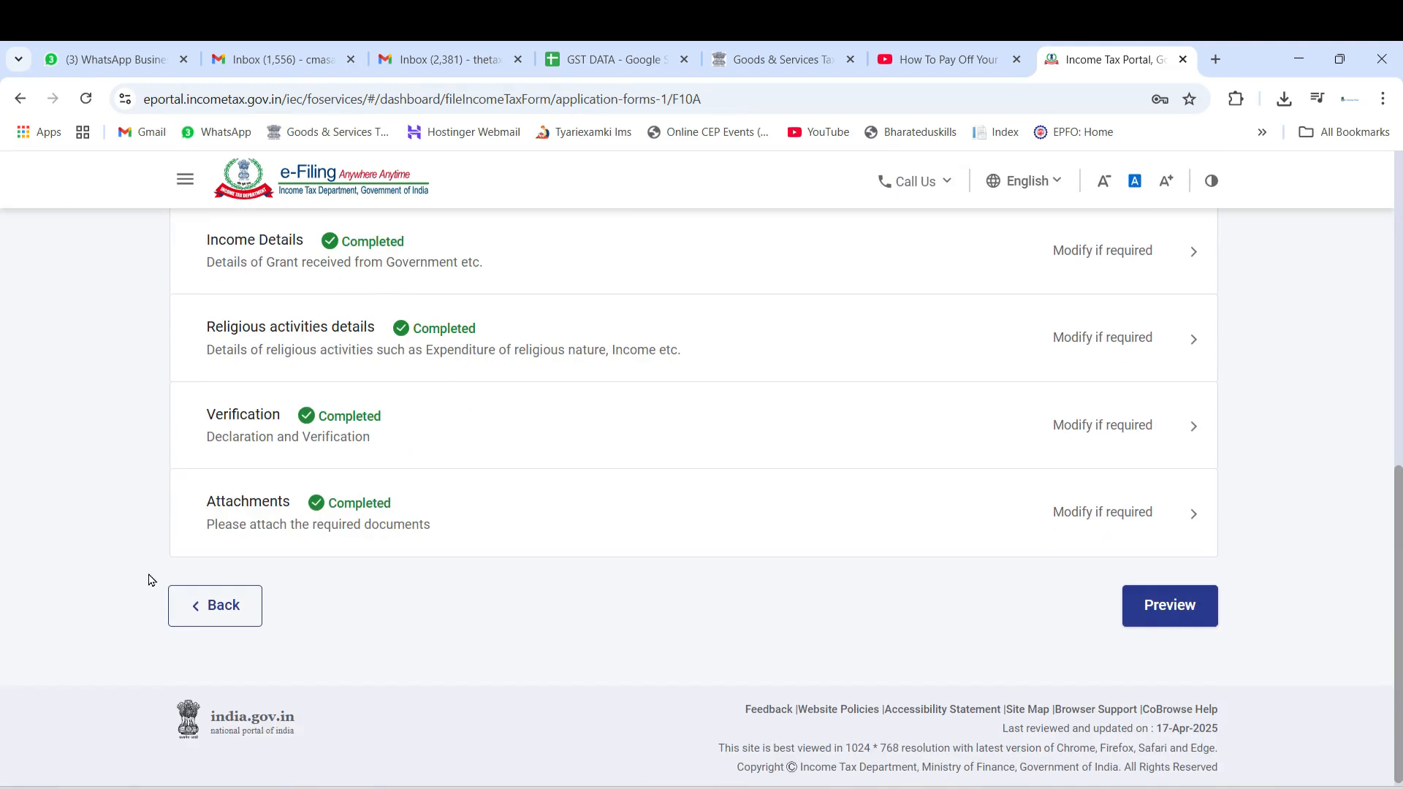
{"action": "scroll", "coordinate": [152, 580], "scroll_direction": "up", "scroll_amount": 6}
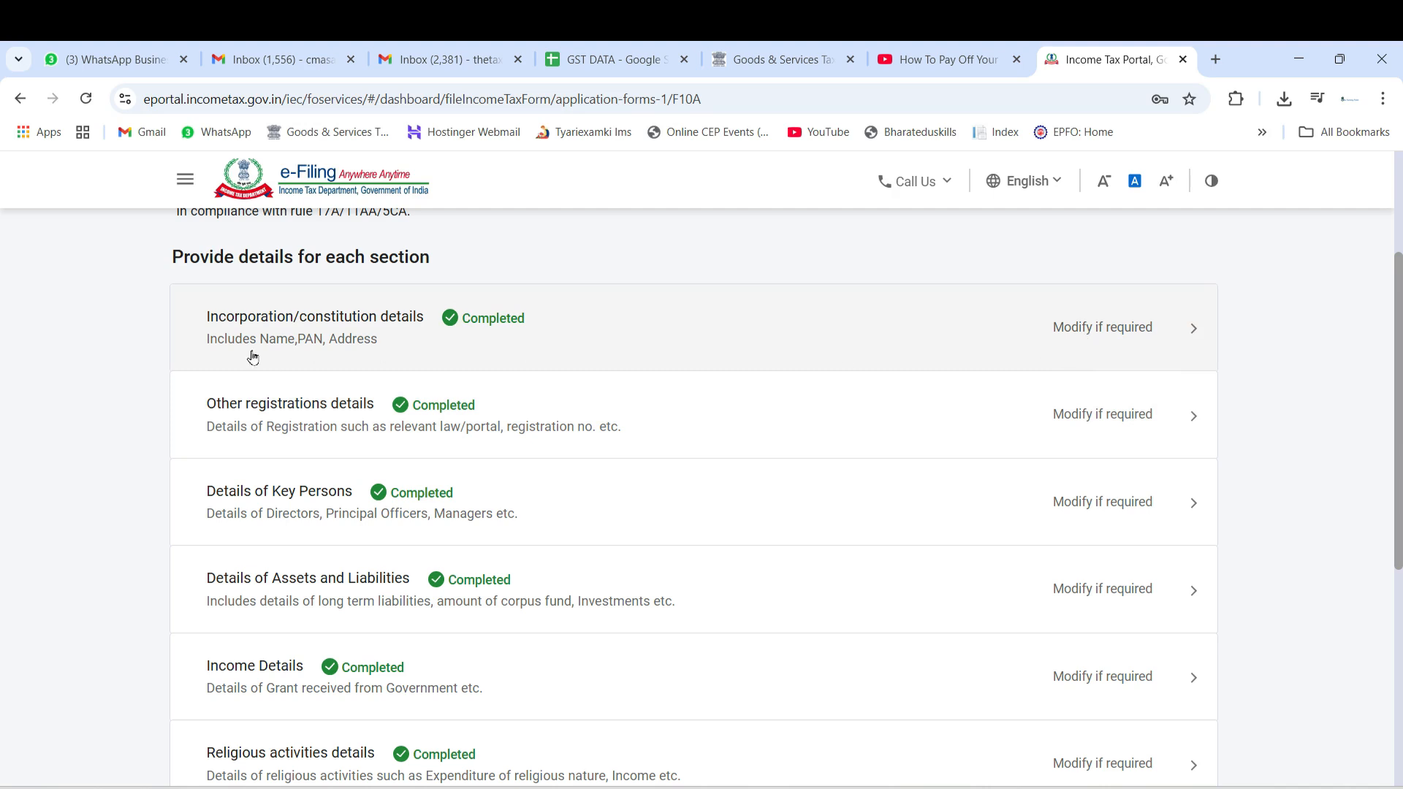
Open the Incorporation/constitution details section for modification and check the applicant's PAN, name and address
{"action": "left_click", "coordinate": [1084, 334]}
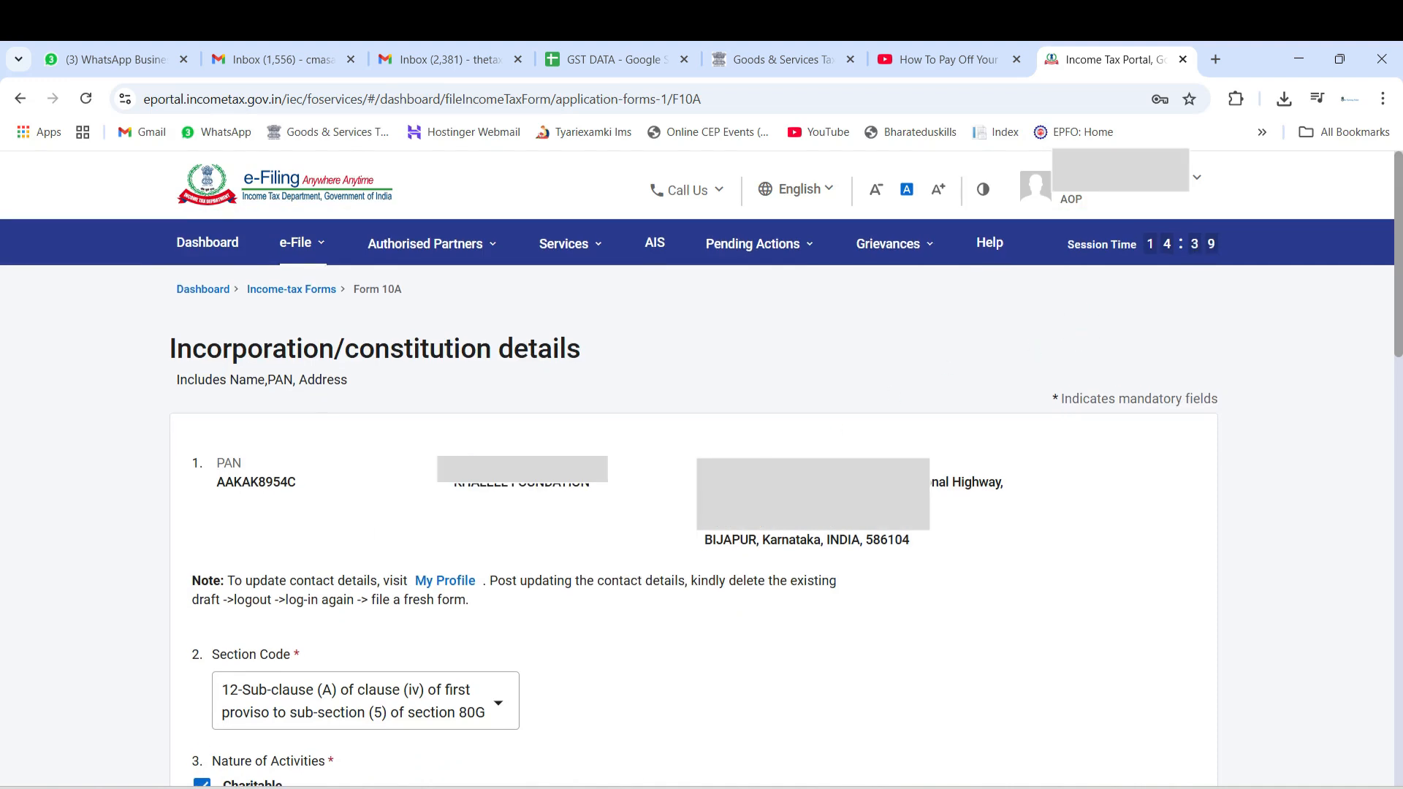
{"action": "scroll", "coordinate": [455, 484], "scroll_direction": "down", "scroll_amount": 4}
{"action": "scroll", "coordinate": [604, 520], "scroll_direction": "up", "scroll_amount": 4}
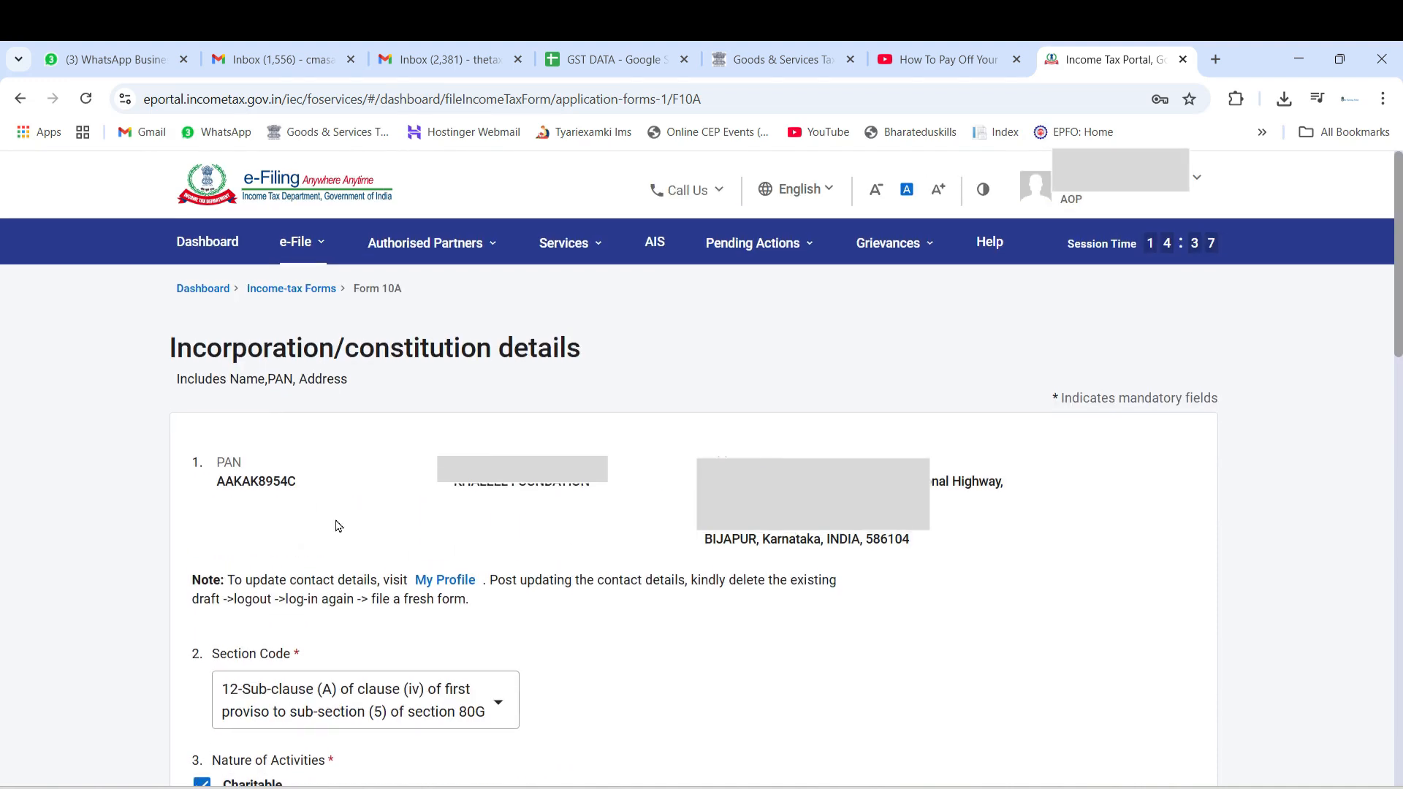
{"action": "left_click_drag", "start_coordinate": [263, 484], "coordinate": [667, 563]}
{"action": "left_click", "coordinate": [91, 538]}
{"action": "scroll", "coordinate": [92, 537], "scroll_direction": "down", "scroll_amount": 3}
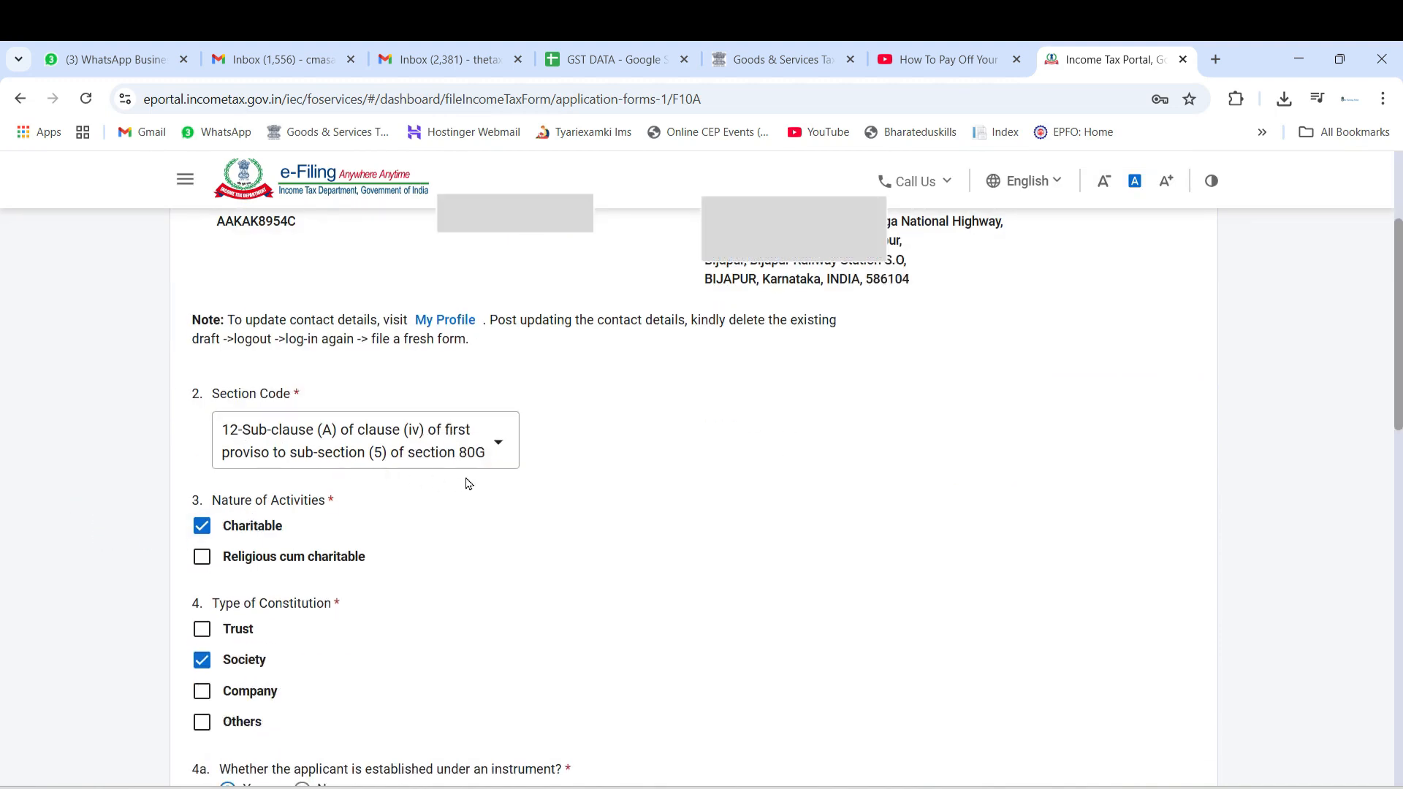
Set the section code to 12-Sub-clause (A) of clause (iv) of first proviso to sub-section (5) of section 80G
{"action": "left_click", "coordinate": [441, 448]}
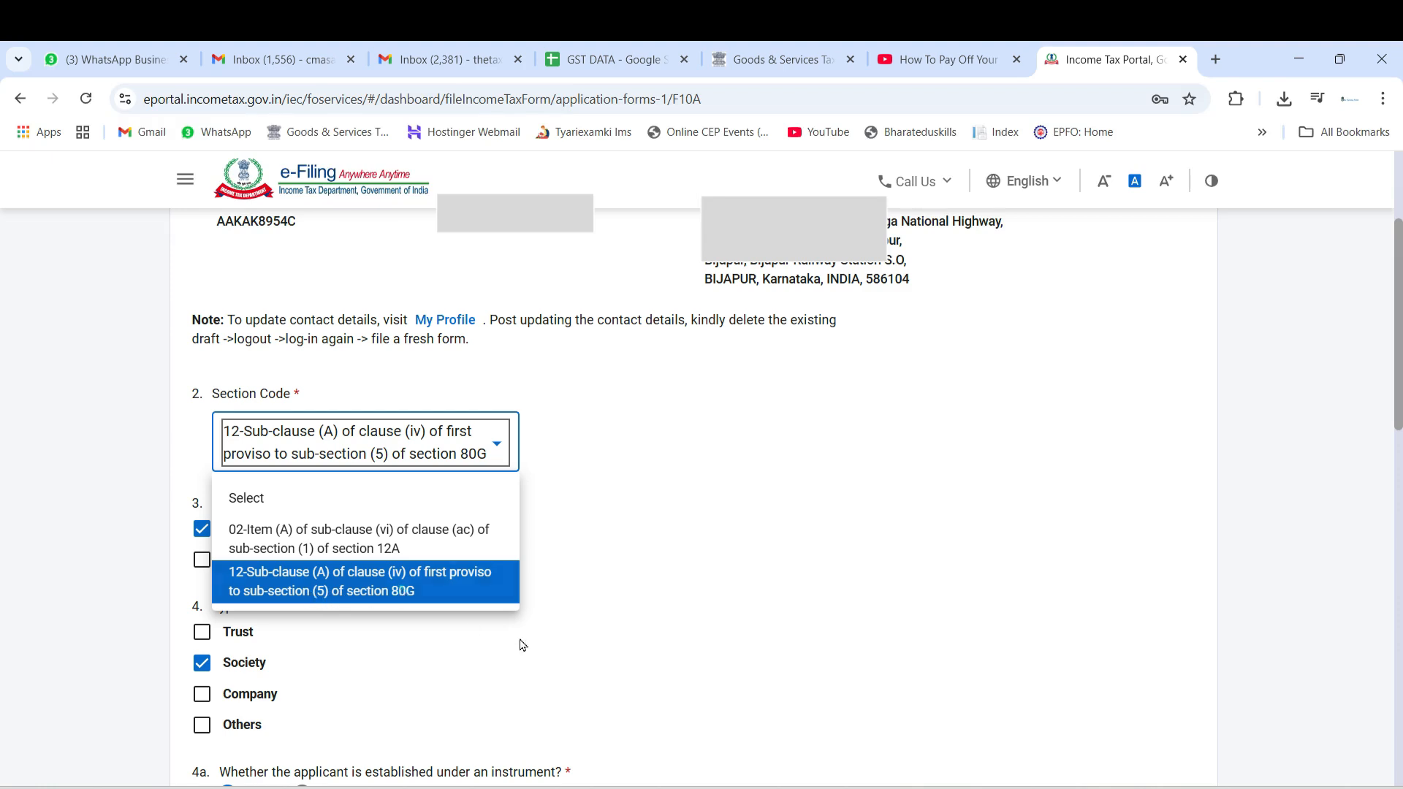
{"action": "left_click", "coordinate": [402, 591]}
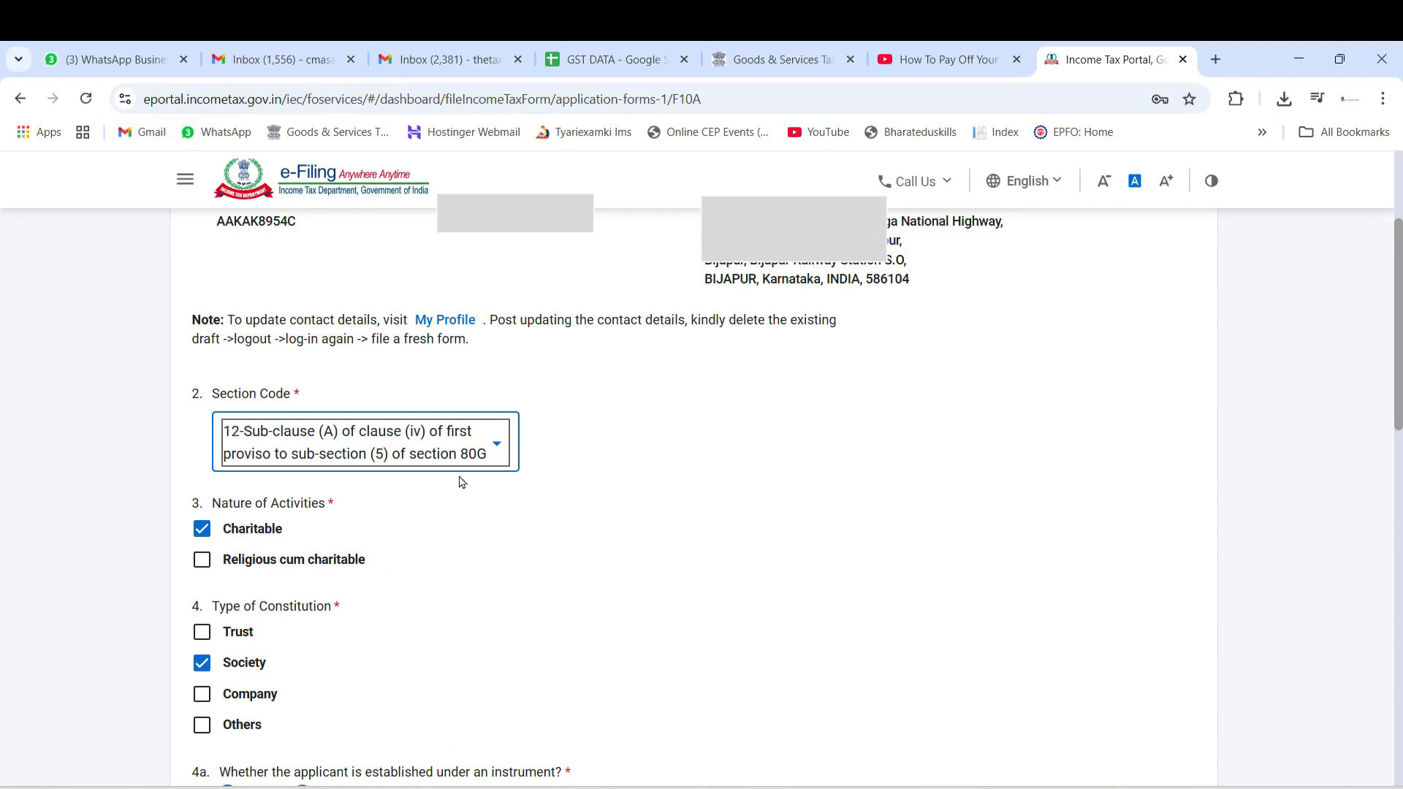
{"action": "left_click", "coordinate": [459, 449]}
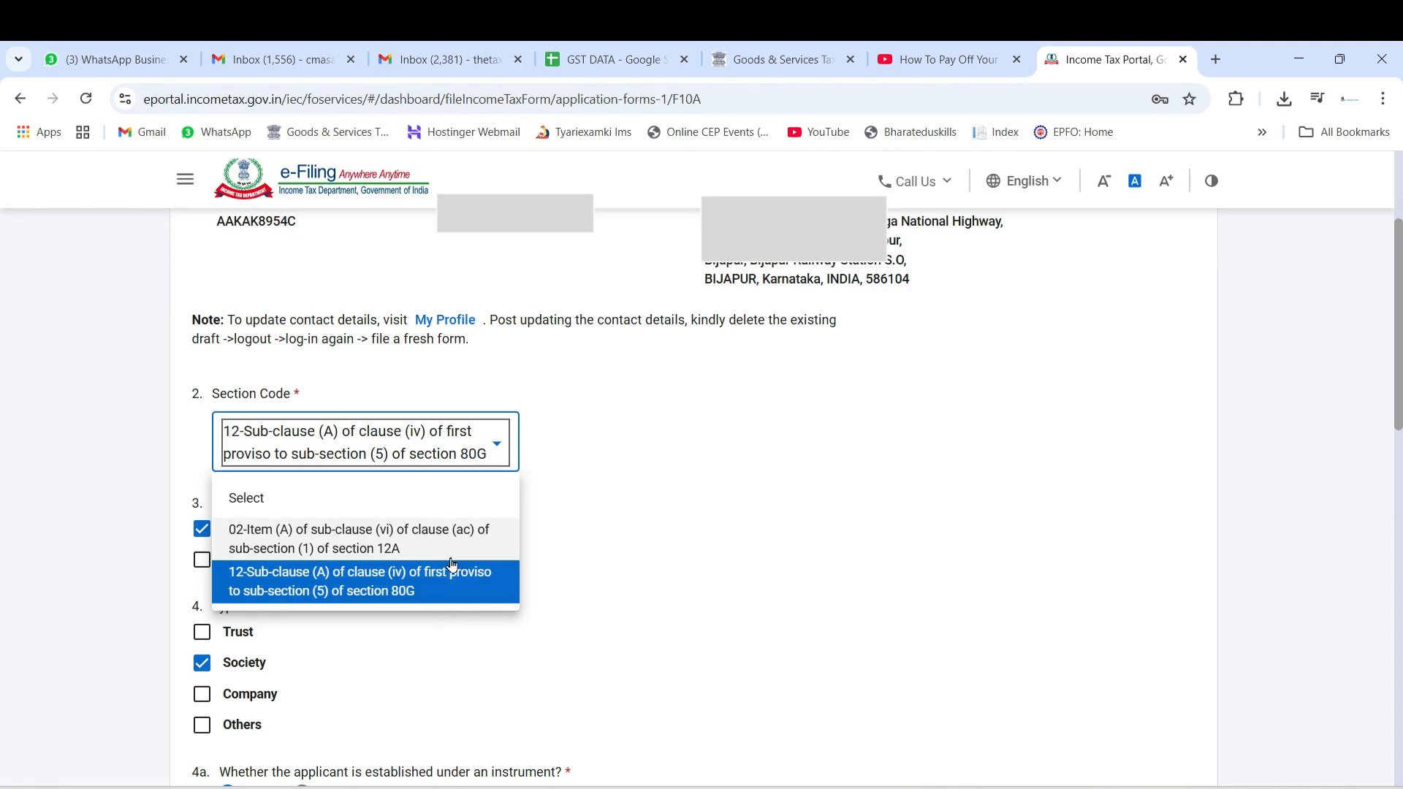
{"action": "left_click", "coordinate": [773, 378]}
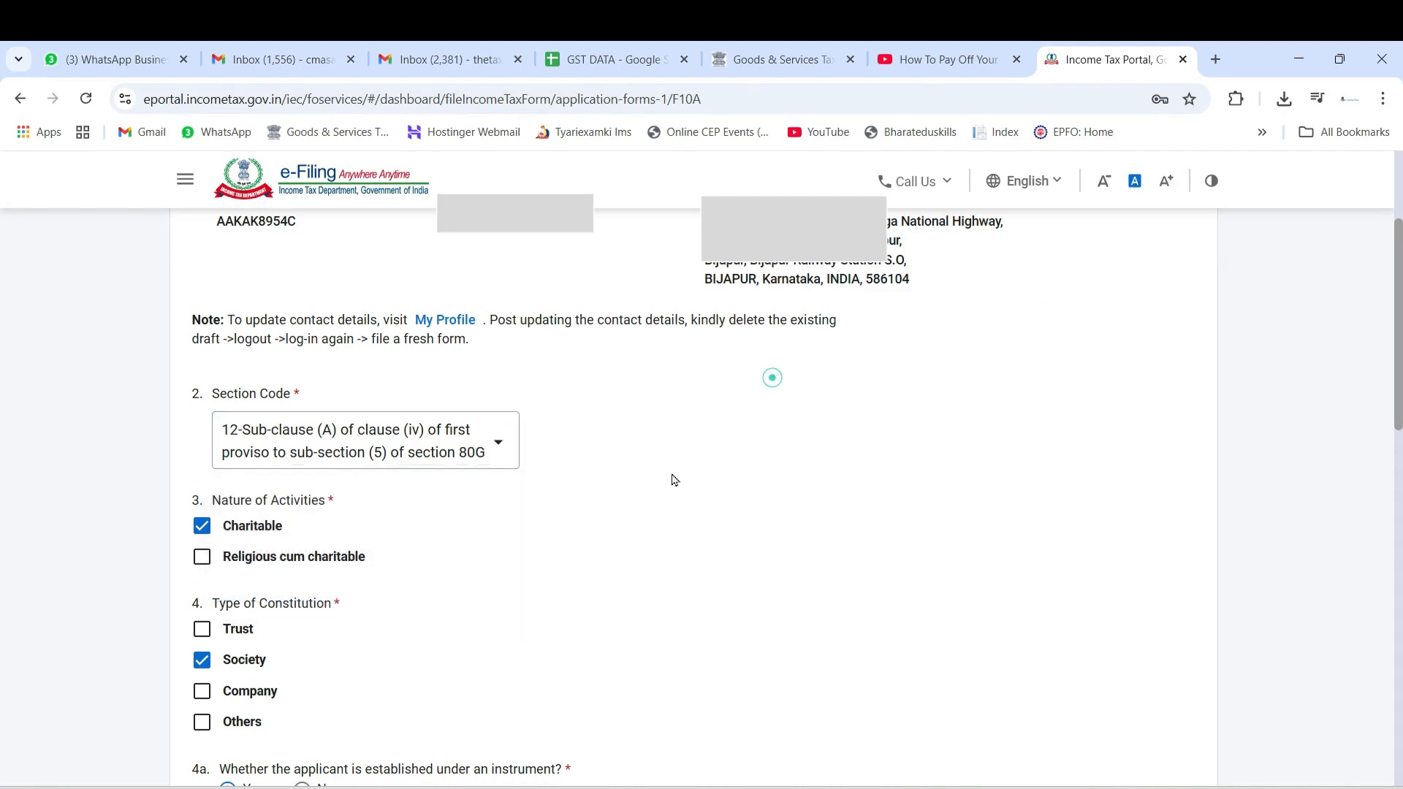
Review the nature of activities, type of constitution, registration particulars and objects of the applicant
{"action": "scroll", "coordinate": [655, 458], "scroll_direction": "down", "scroll_amount": 3}
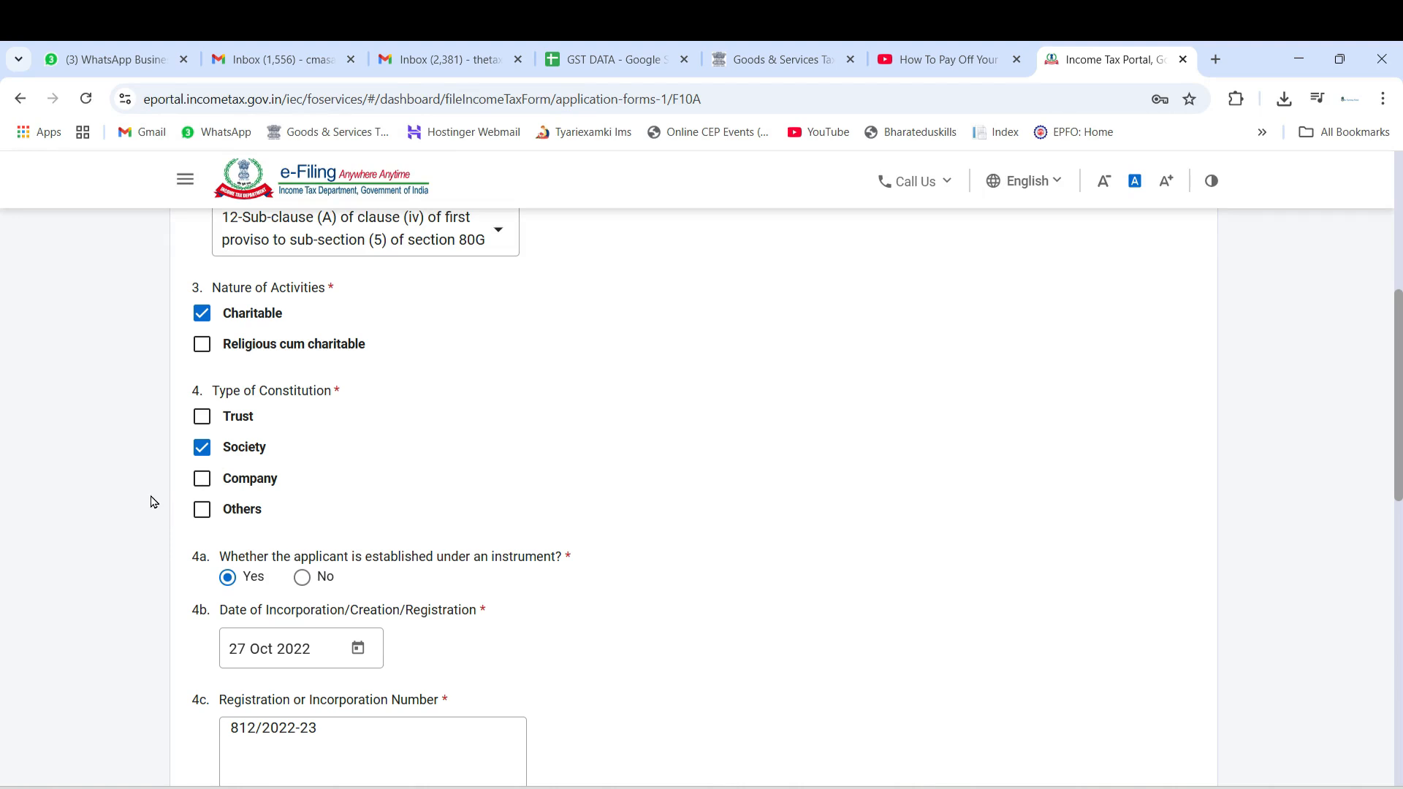
{"action": "scroll", "coordinate": [162, 558], "scroll_direction": "down", "scroll_amount": 3}
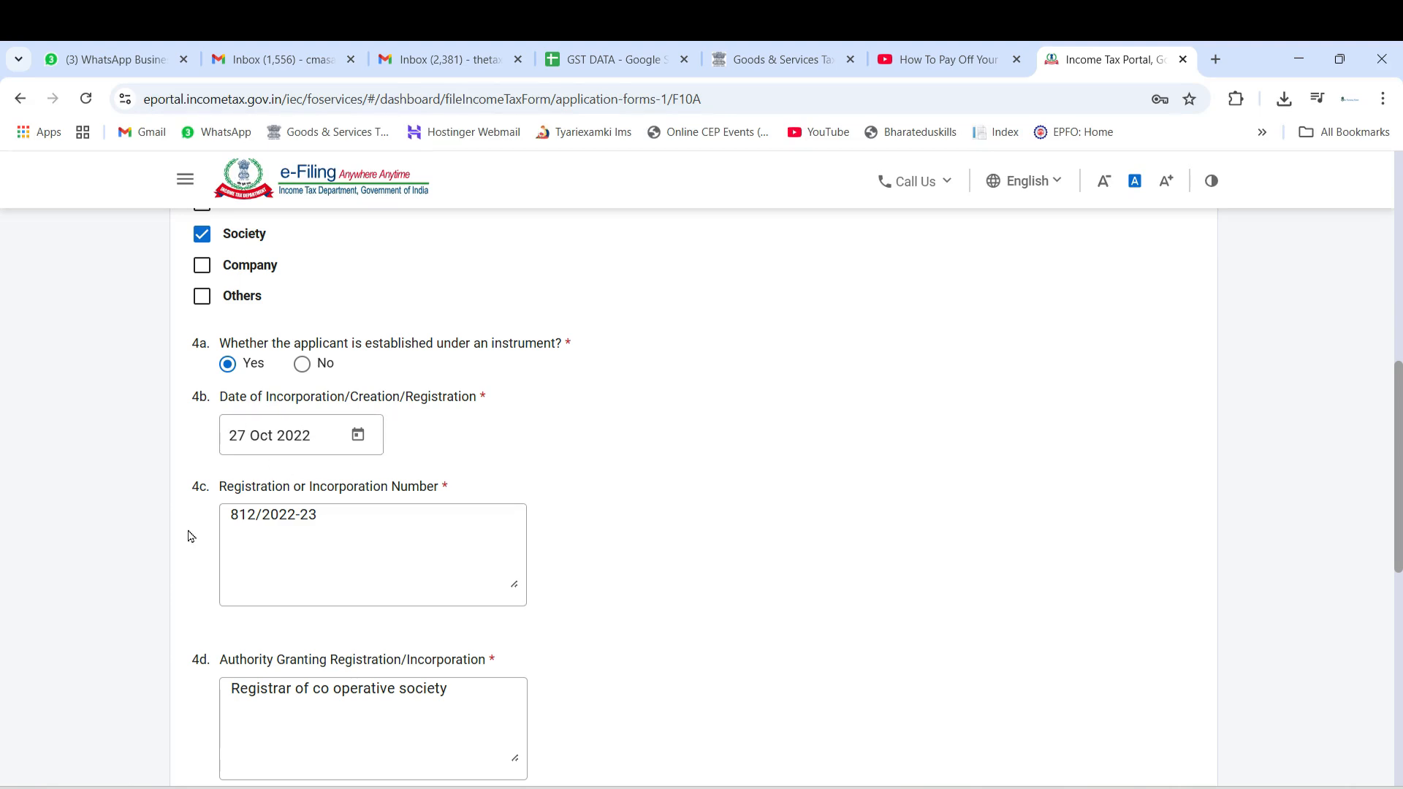
{"action": "scroll", "coordinate": [182, 533], "scroll_direction": "down", "scroll_amount": 3}
{"action": "scroll", "coordinate": [171, 447], "scroll_direction": "down", "scroll_amount": 3}
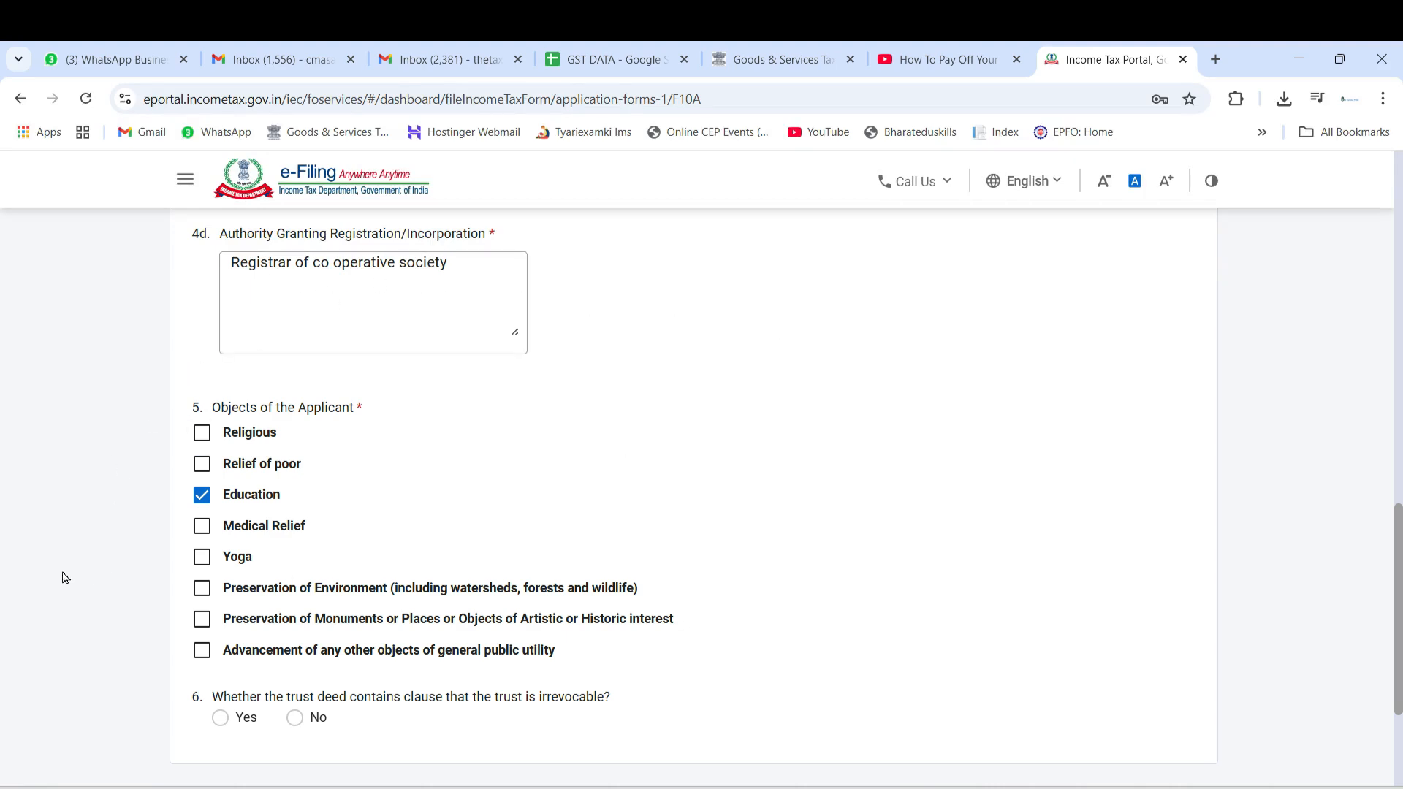
{"action": "left_click_drag", "start_coordinate": [315, 409], "coordinate": [340, 413]}
{"action": "left_click", "coordinate": [128, 447]}
{"action": "scroll", "coordinate": [125, 446], "scroll_direction": "down", "scroll_amount": 3}
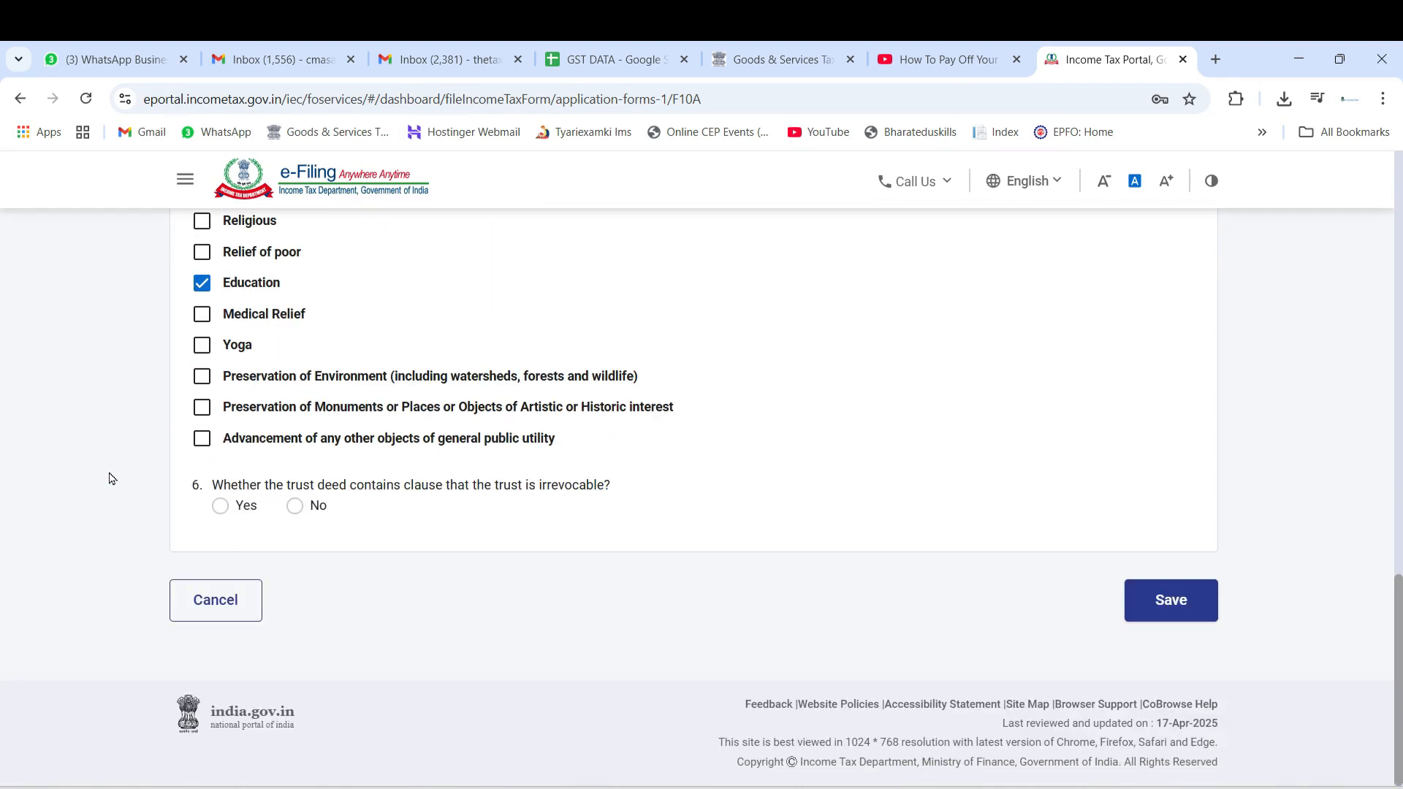
Recheck the remaining answers, leave the irrevocable trust clause question blank, and save the Incorporation/constitution details
{"action": "scroll", "coordinate": [113, 479], "scroll_direction": "up", "scroll_amount": 3}
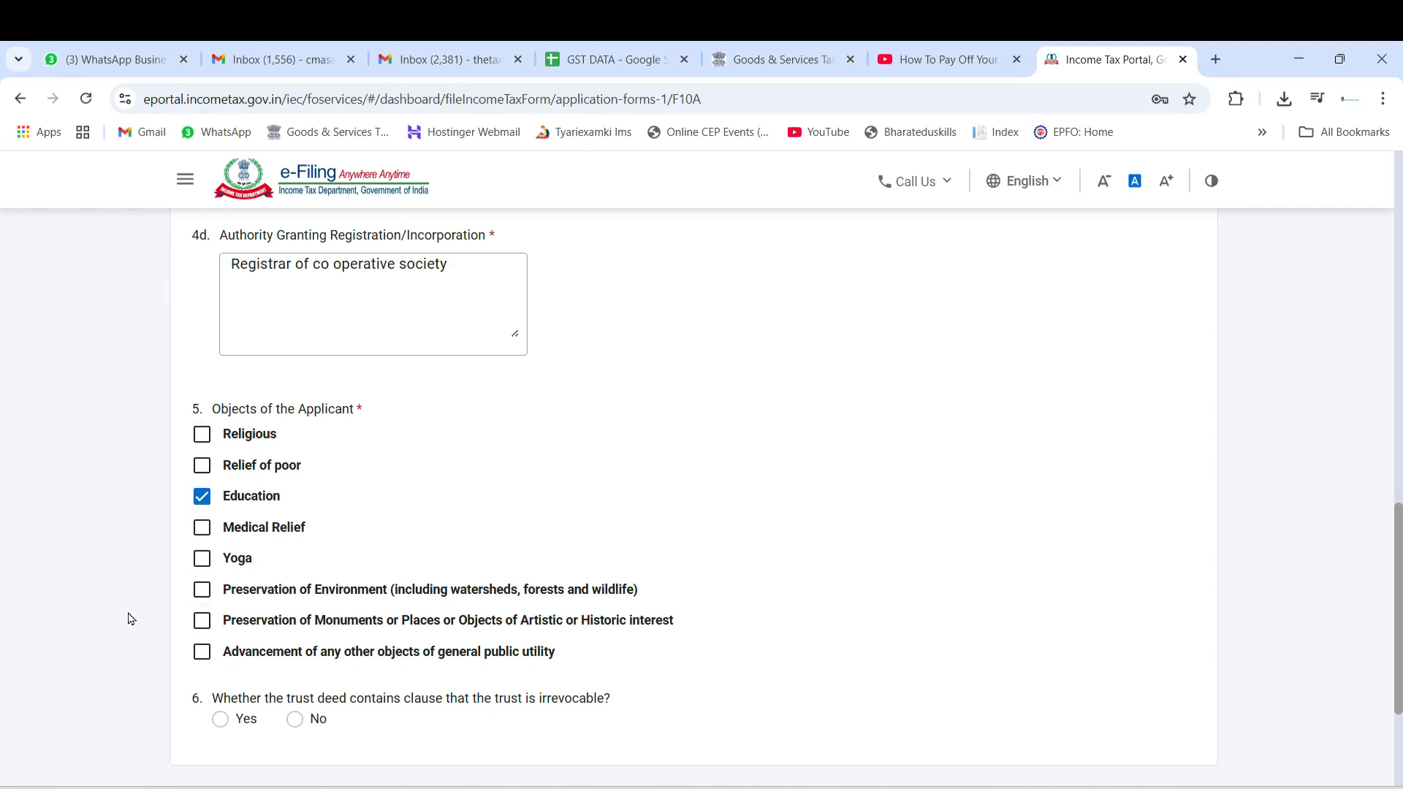
{"action": "scroll", "coordinate": [165, 540], "scroll_direction": "down", "scroll_amount": 3}
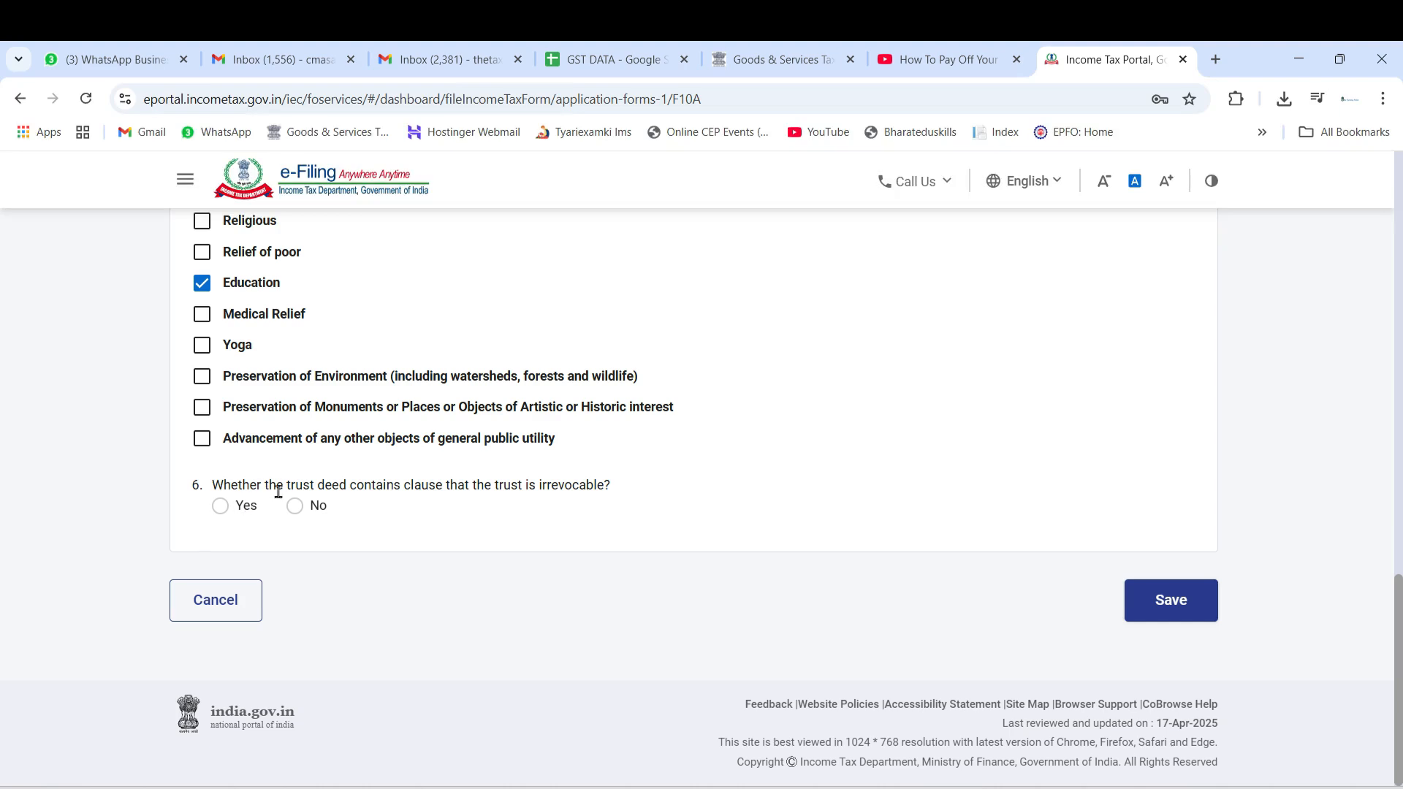
{"action": "scroll", "coordinate": [116, 479], "scroll_direction": "up", "scroll_amount": 9}
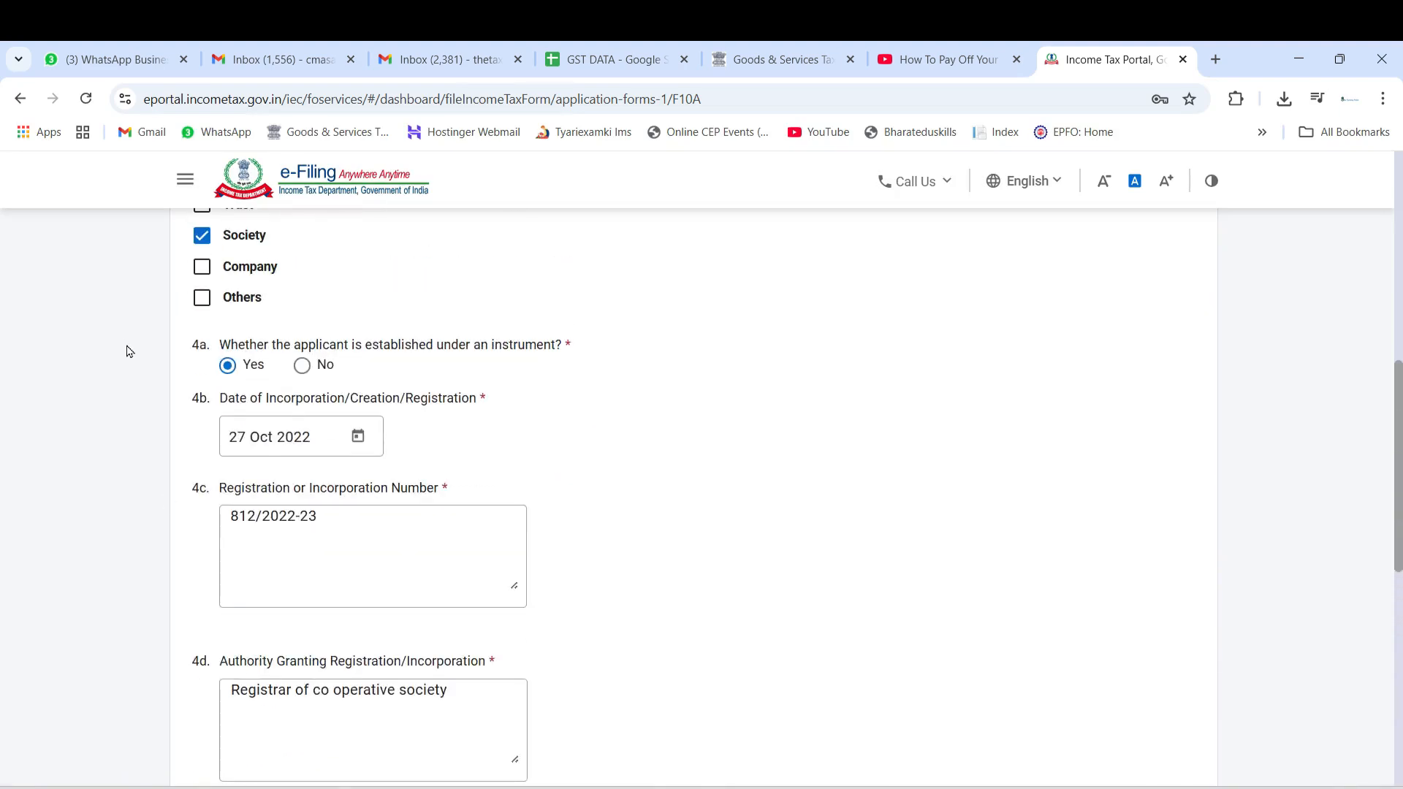
{"action": "scroll", "coordinate": [130, 387], "scroll_direction": "up", "scroll_amount": 3}
{"action": "scroll", "coordinate": [131, 424], "scroll_direction": "down", "scroll_amount": 12}
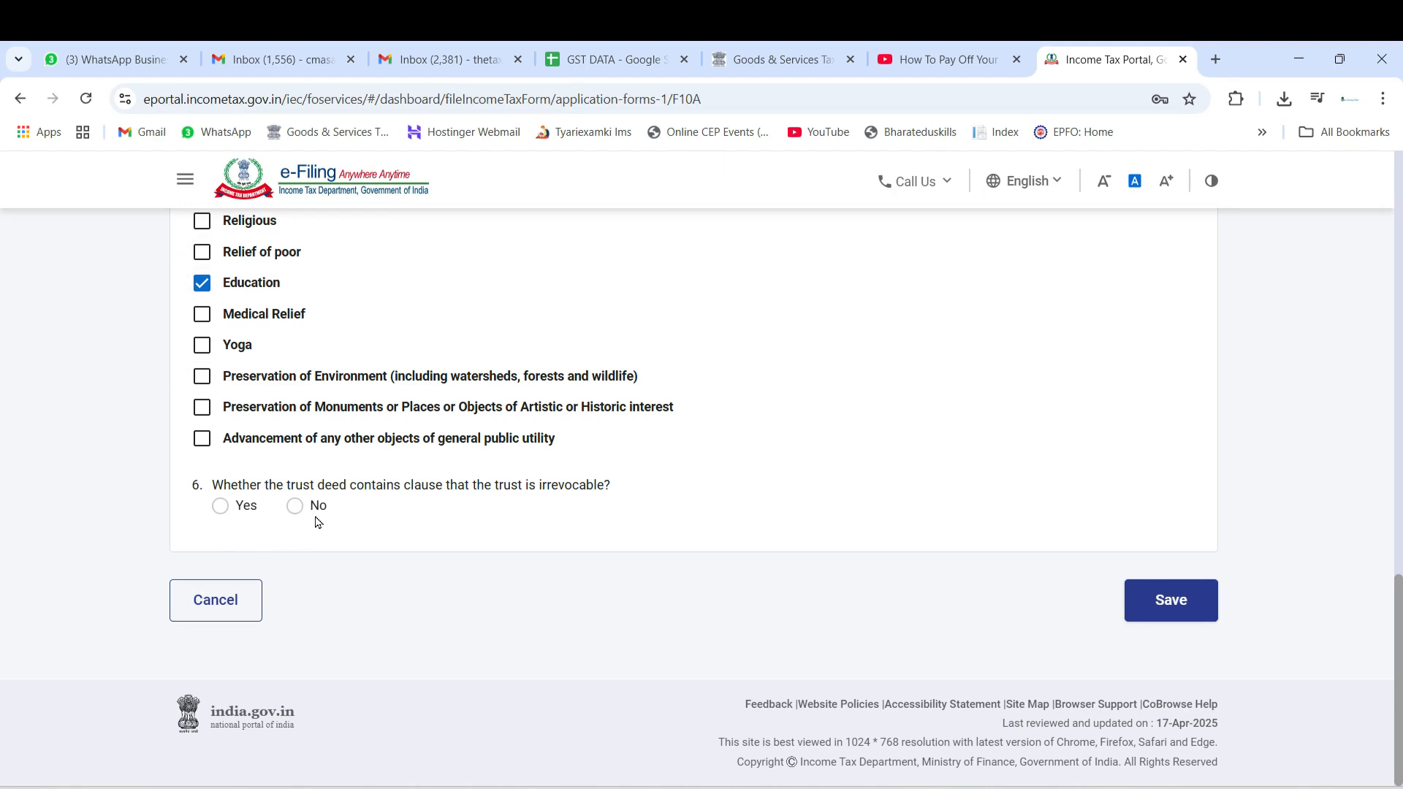
{"action": "left_click", "coordinate": [1179, 604]}
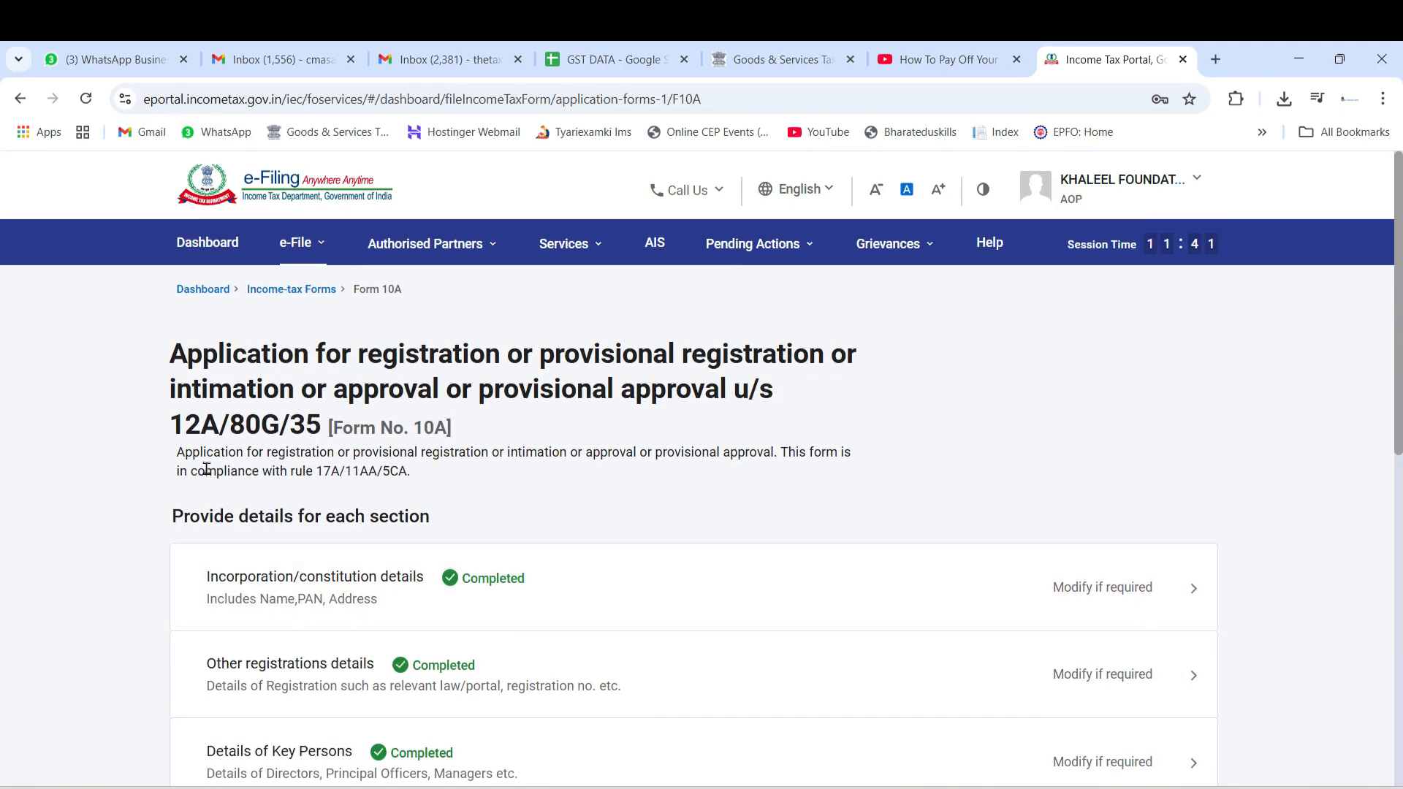
Open the Other registrations details section and examine the question on DARPAN portal, FCRA or Income-tax Act registration
{"action": "scroll", "coordinate": [203, 482], "scroll_direction": "down", "scroll_amount": 5}
{"action": "scroll", "coordinate": [199, 474], "scroll_direction": "up", "scroll_amount": 2}
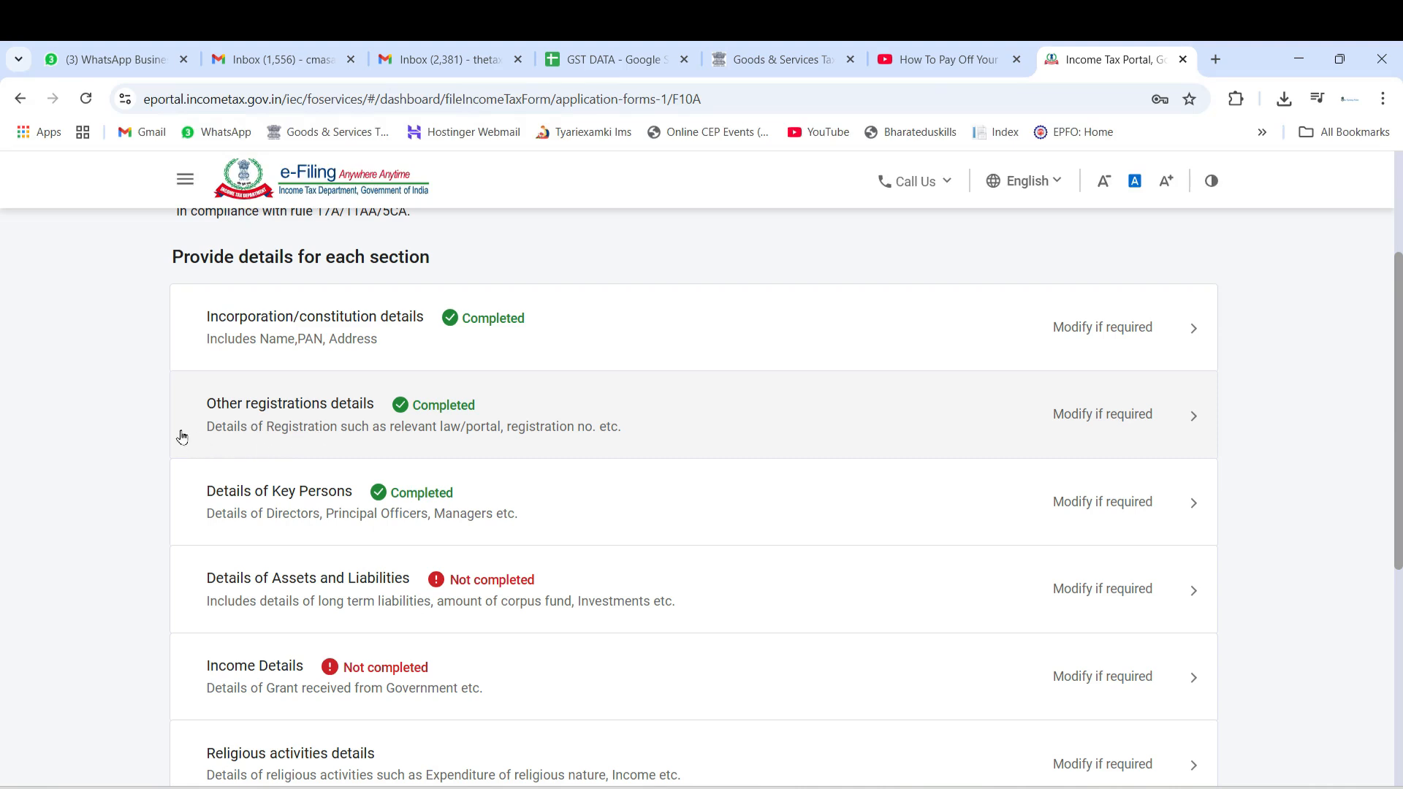
{"action": "left_click", "coordinate": [613, 426]}
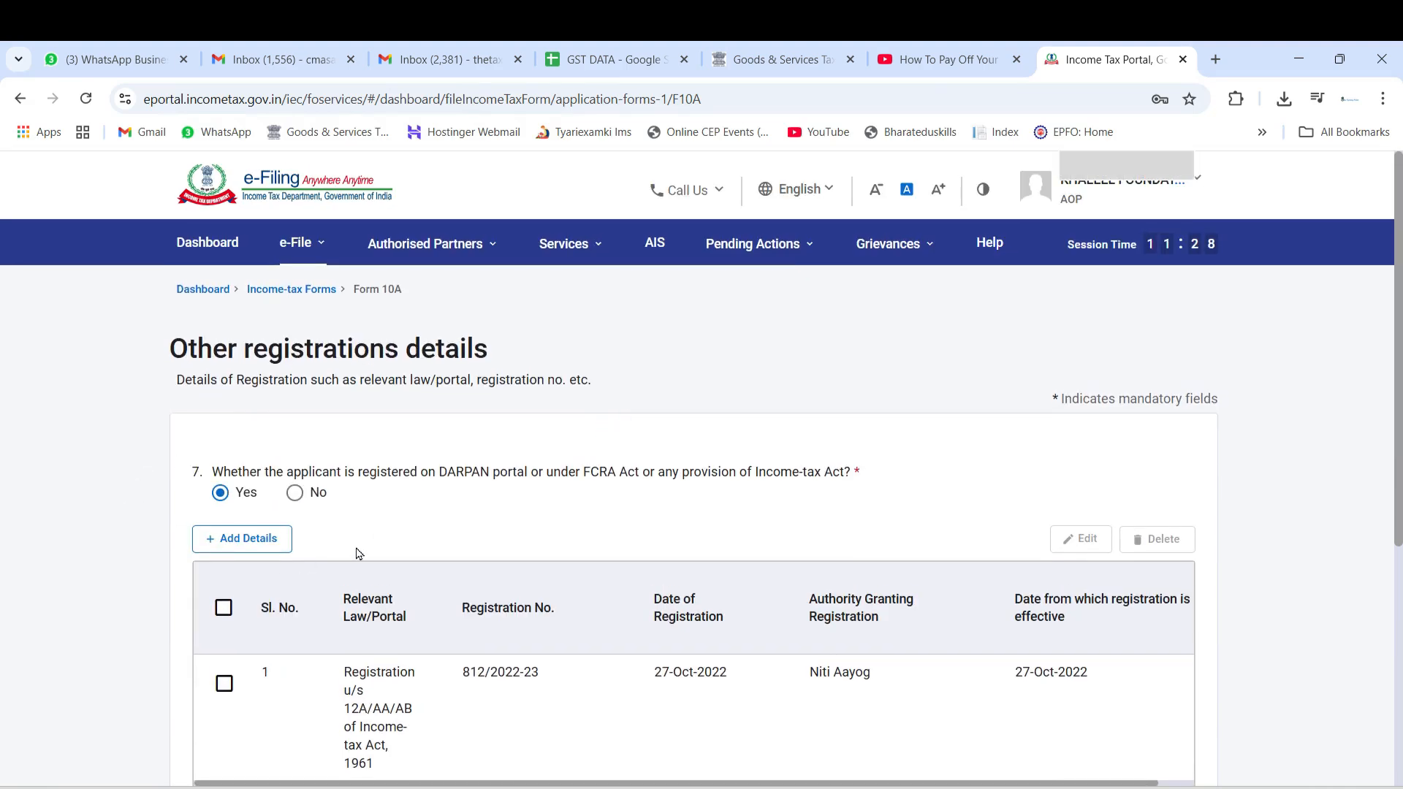
{"action": "left_click_drag", "start_coordinate": [448, 471], "coordinate": [643, 488]}
{"action": "left_click", "coordinate": [574, 438]}
{"action": "left_click_drag", "start_coordinate": [428, 472], "coordinate": [497, 482]}
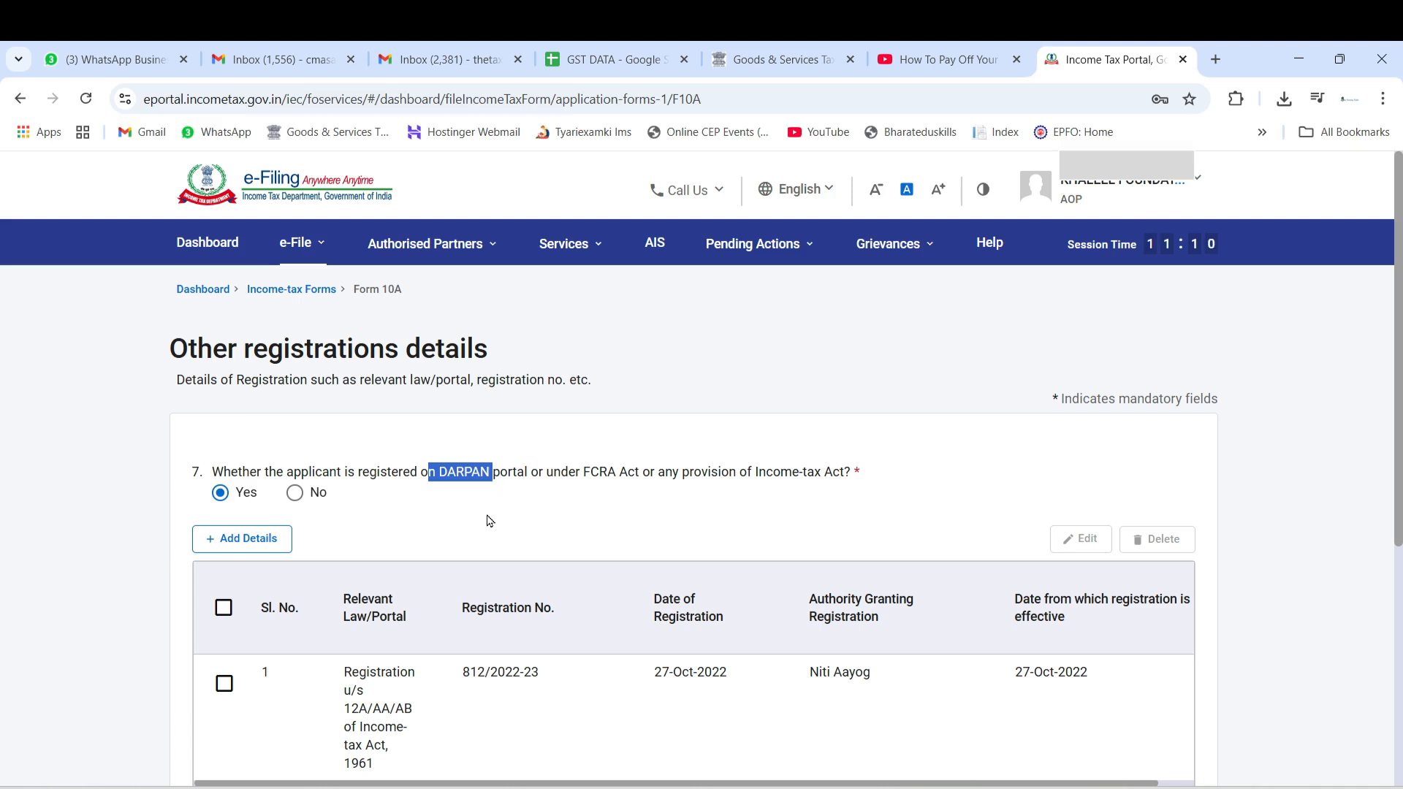
{"action": "left_click", "coordinate": [475, 503]}
Check the registration entry and the rejected-application and section 10 exemption answers, and save the Other registrations details
{"action": "scroll", "coordinate": [420, 455], "scroll_direction": "down", "scroll_amount": 2}
{"action": "scroll", "coordinate": [420, 455], "scroll_direction": "down", "scroll_amount": 2}
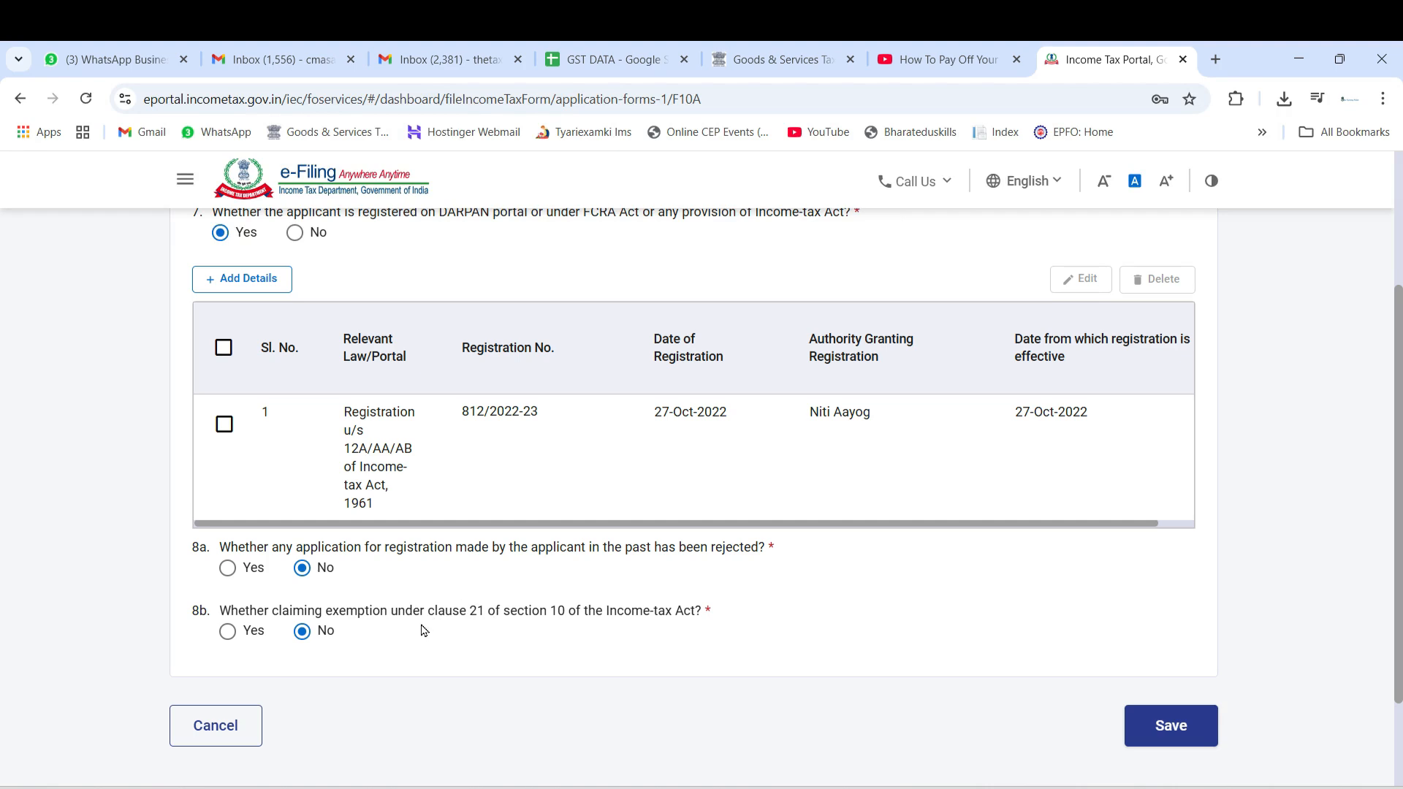
{"action": "left_click", "coordinate": [1172, 734]}
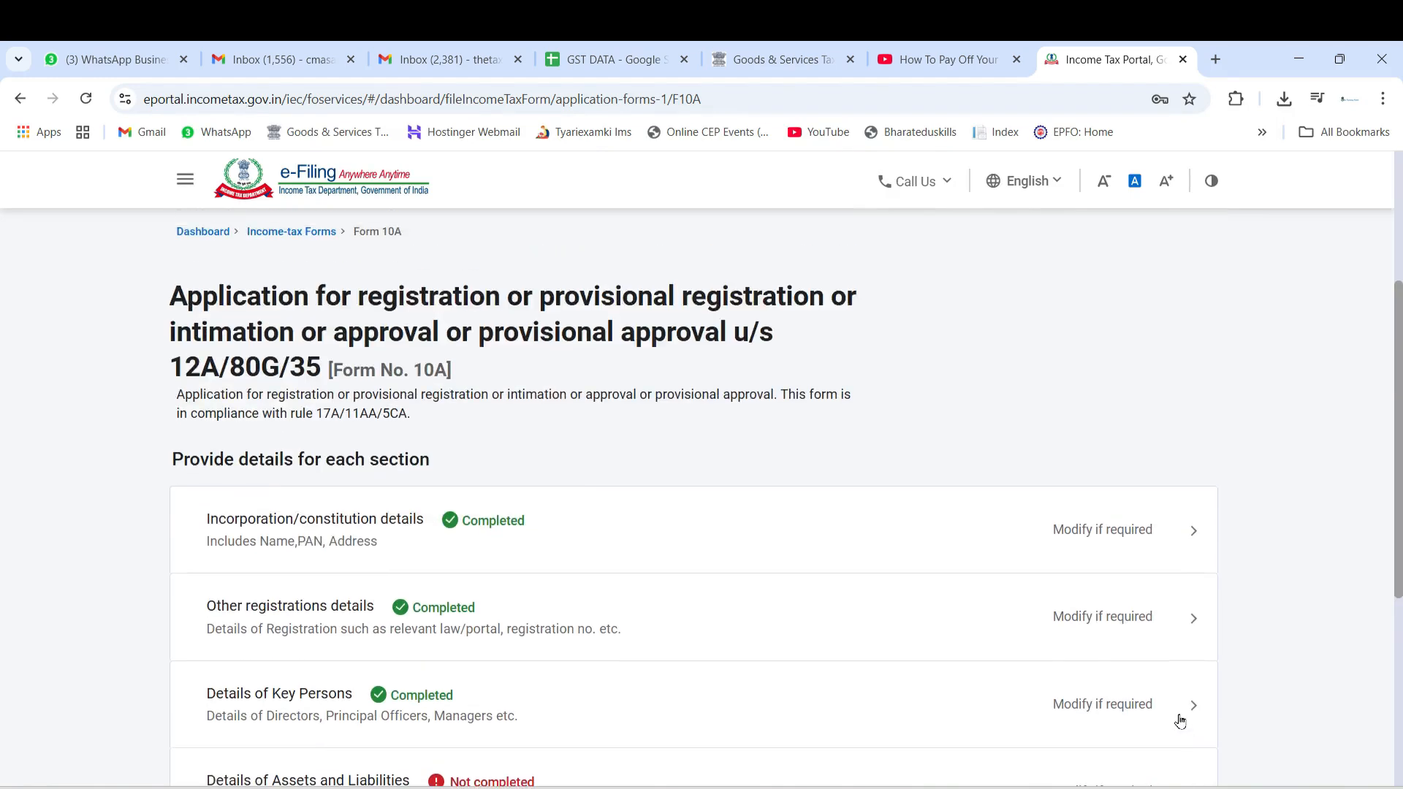
Open the Details of Key Persons section and review the listed members' relation and ID code entries in question 9a
{"action": "scroll", "coordinate": [88, 513], "scroll_direction": "down", "scroll_amount": 3}
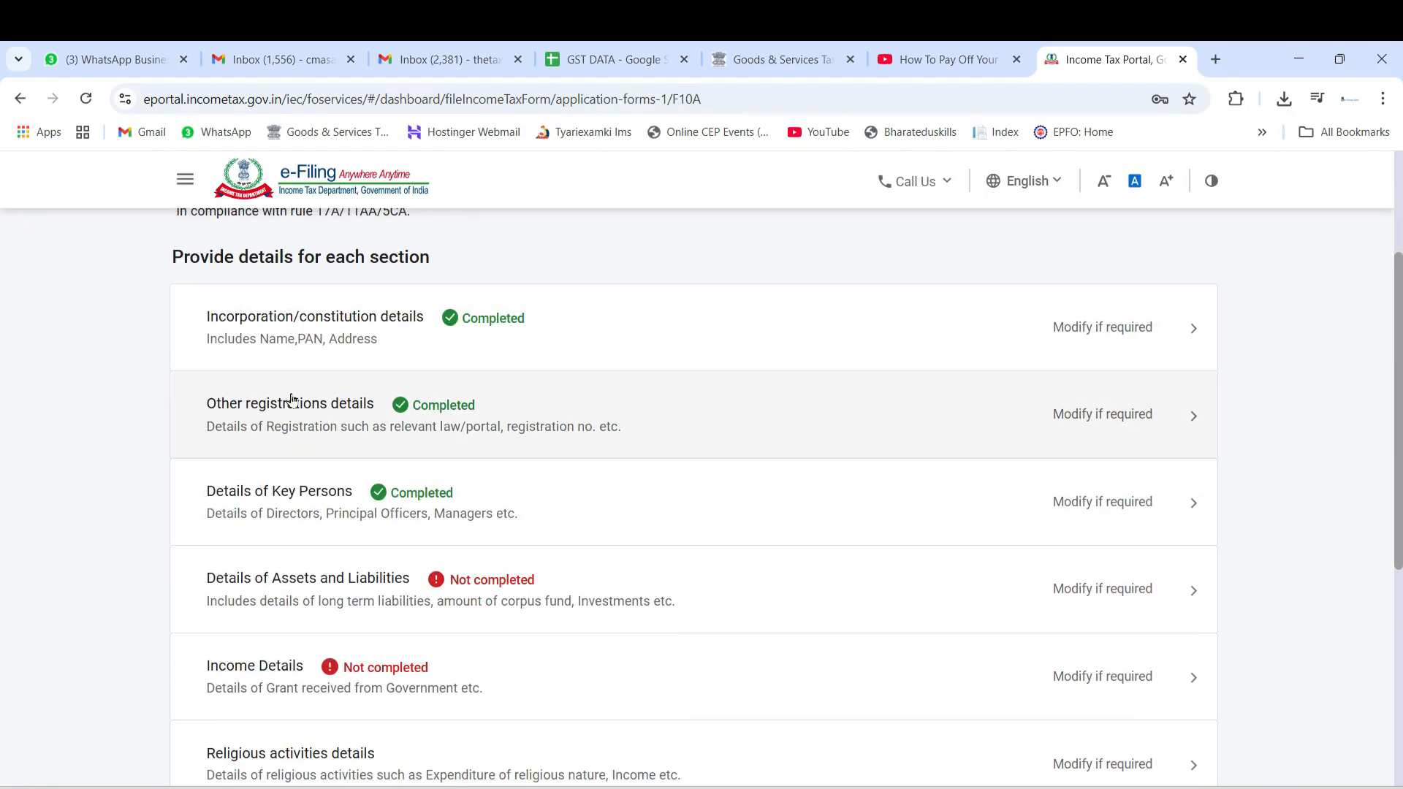
{"action": "left_click", "coordinate": [300, 504]}
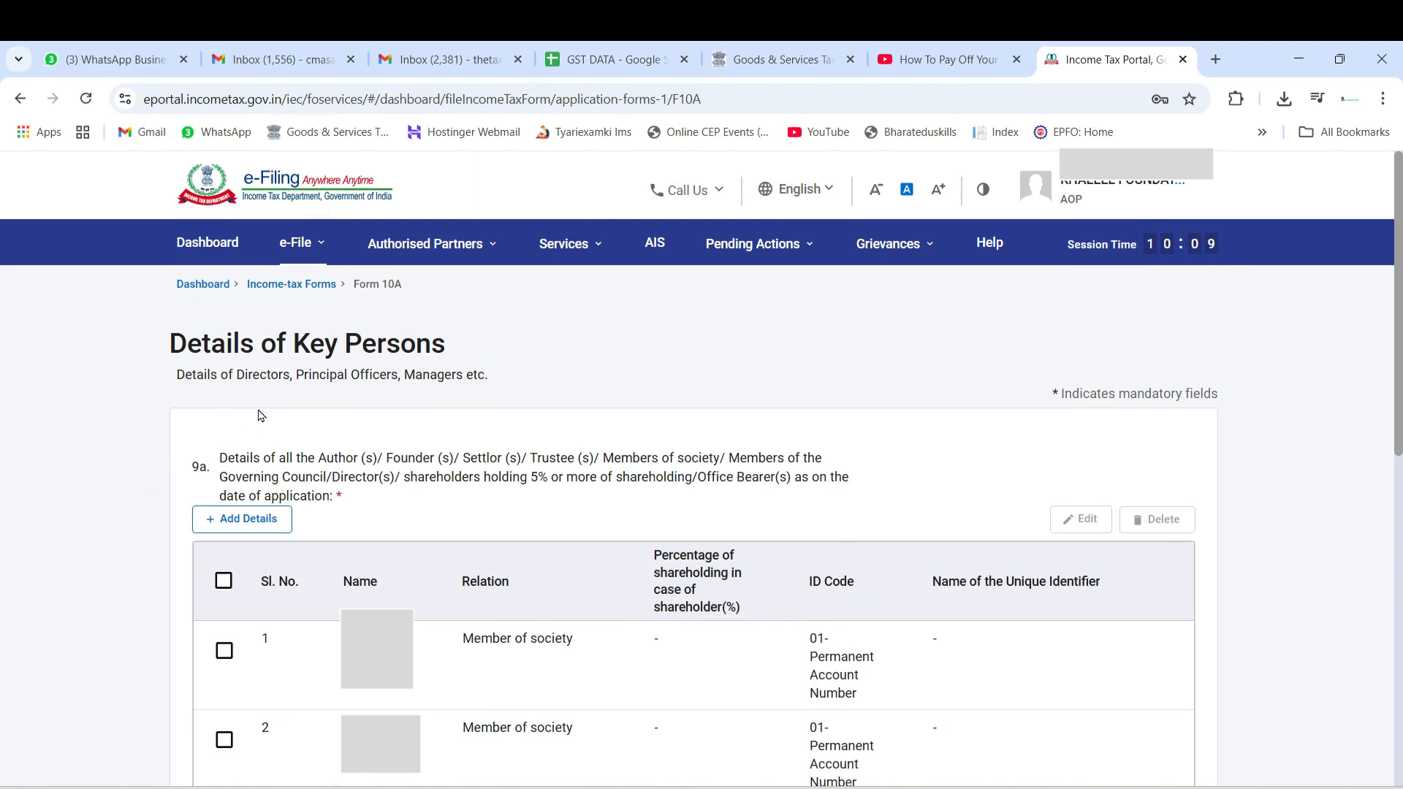
{"action": "scroll", "coordinate": [257, 409], "scroll_direction": "down", "scroll_amount": 6}
{"action": "scroll", "coordinate": [195, 382], "scroll_direction": "up", "scroll_amount": 3}
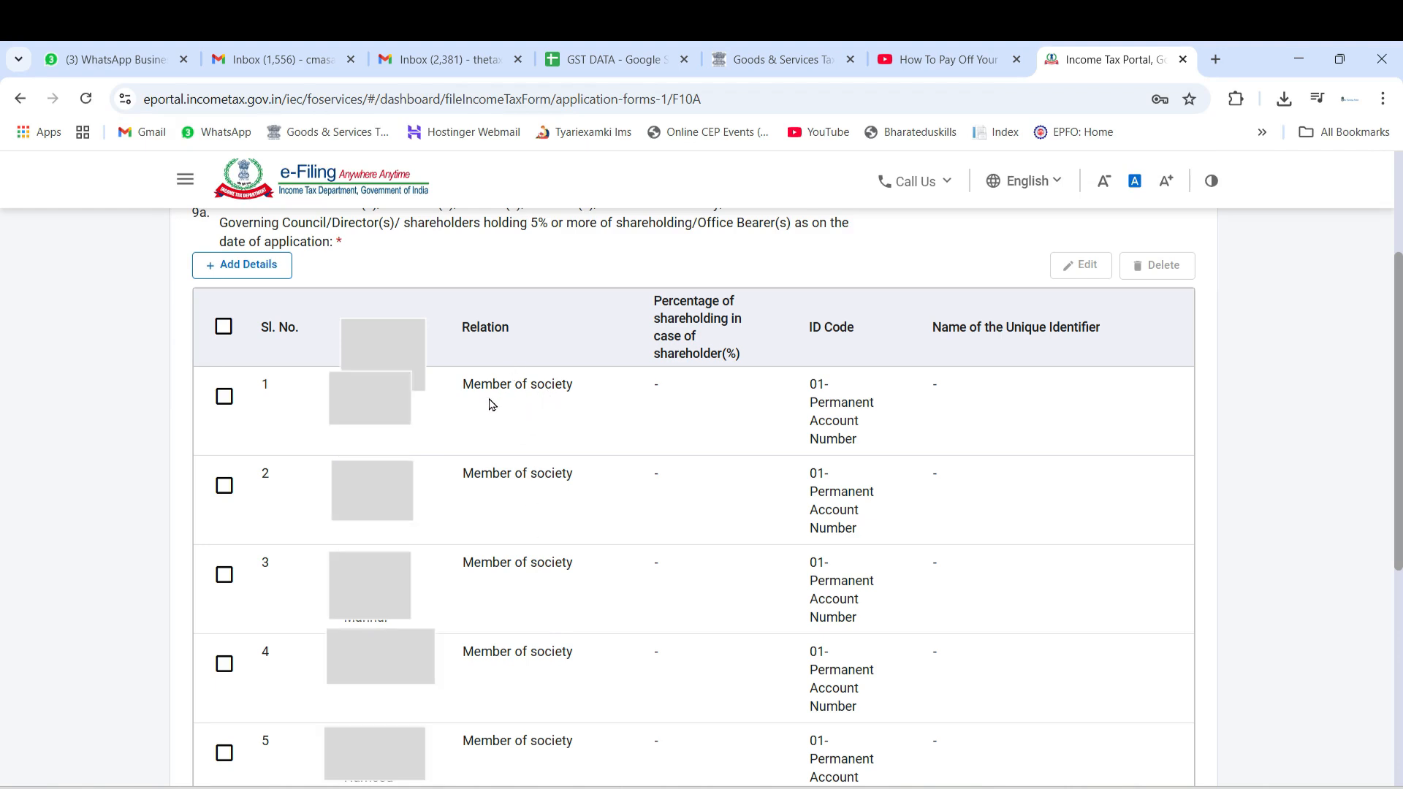
{"action": "scroll", "coordinate": [492, 405], "scroll_direction": "up", "scroll_amount": 1}
{"action": "scroll", "coordinate": [491, 405], "scroll_direction": "up", "scroll_amount": 4}
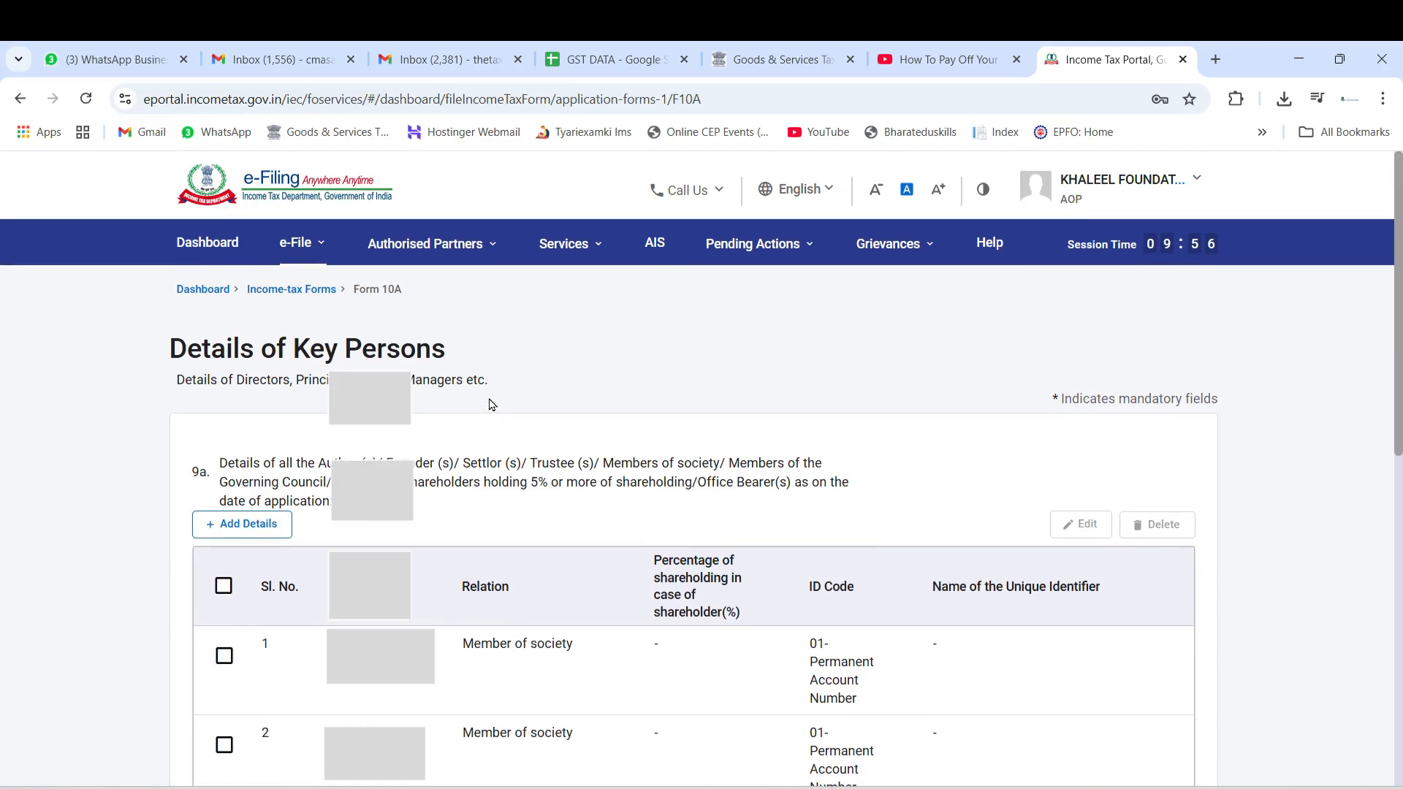
{"action": "scroll", "coordinate": [492, 405], "scroll_direction": "down", "scroll_amount": 4}
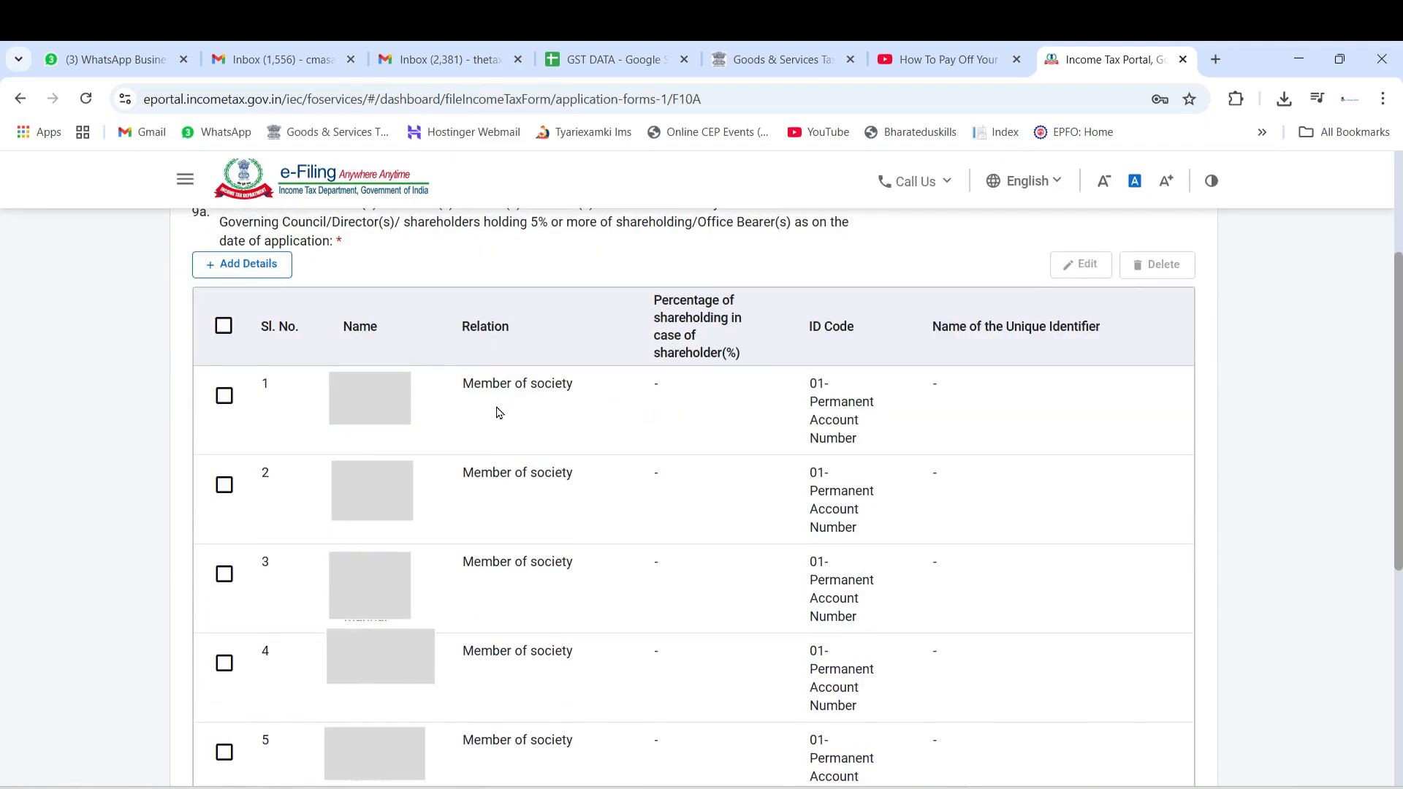
{"action": "scroll", "coordinate": [520, 414], "scroll_direction": "down", "scroll_amount": 3}
{"action": "scroll", "coordinate": [897, 378], "scroll_direction": "up", "scroll_amount": 3}
{"action": "scroll", "coordinate": [809, 426], "scroll_direction": "down", "scroll_amount": 3}
Examine the unique identification number, mobile number and email columns of the key persons table
{"action": "left_click_drag", "start_coordinate": [565, 604], "coordinate": [884, 601]}
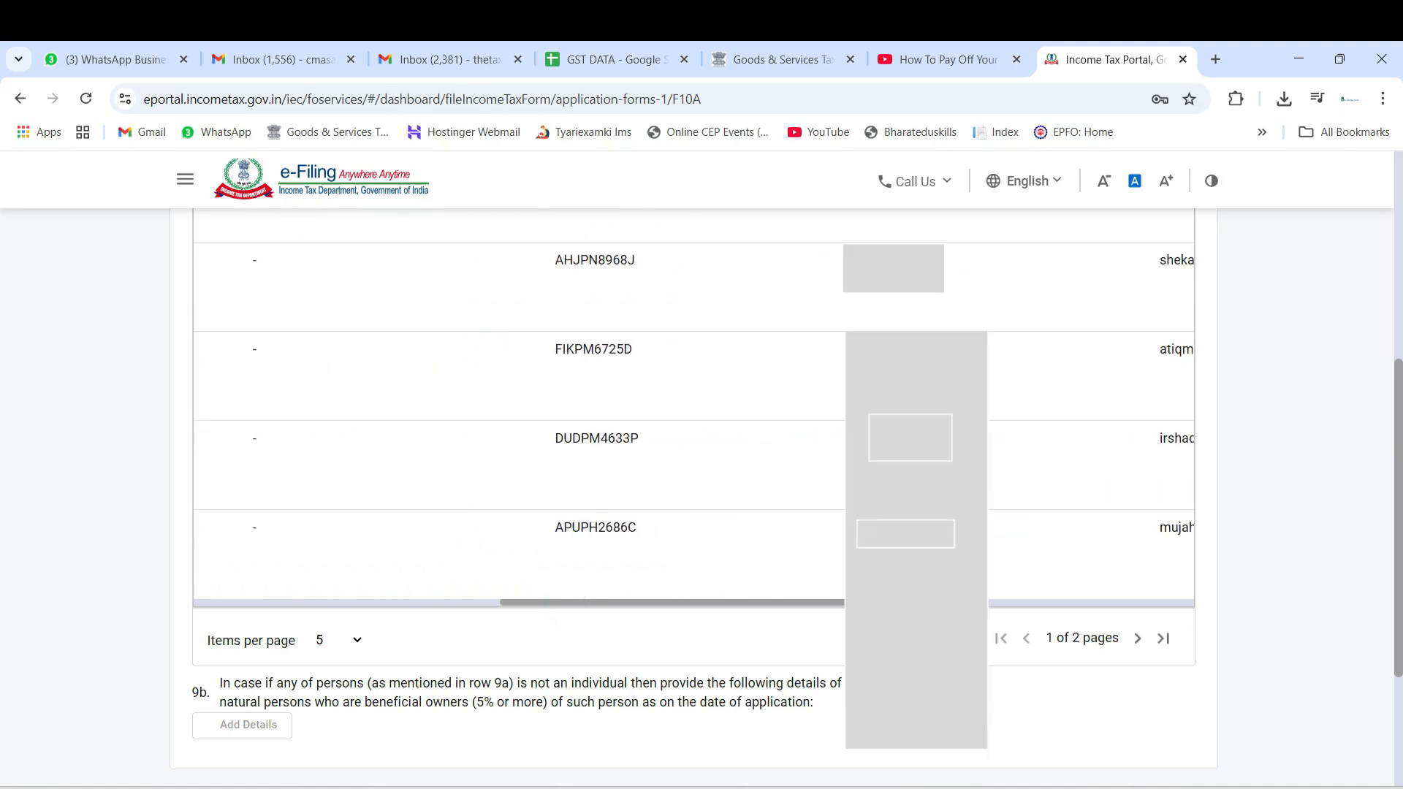
{"action": "scroll", "coordinate": [805, 502], "scroll_direction": "up", "scroll_amount": 3}
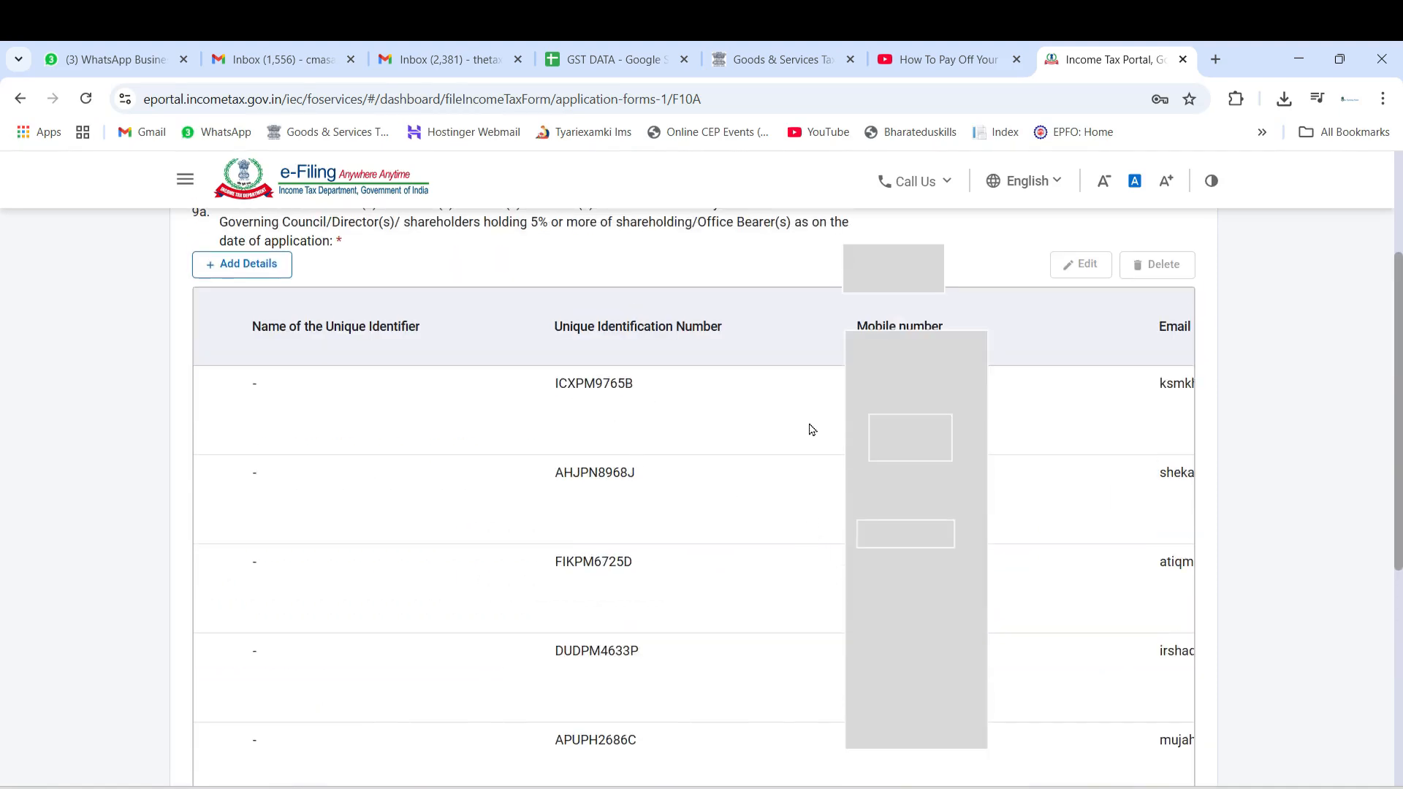
{"action": "scroll", "coordinate": [799, 415], "scroll_direction": "down", "scroll_amount": 3}
{"action": "left_click_drag", "start_coordinate": [765, 611], "coordinate": [124, 627]}
Recheck the society members listed in 9a and the beneficial owners question in 9b, and save the Details of Key Persons
{"action": "scroll", "coordinate": [841, 585], "scroll_direction": "up", "scroll_amount": 6}
{"action": "scroll", "coordinate": [868, 589], "scroll_direction": "down", "scroll_amount": 6}
{"action": "scroll", "coordinate": [65, 633], "scroll_direction": "up", "scroll_amount": 8}
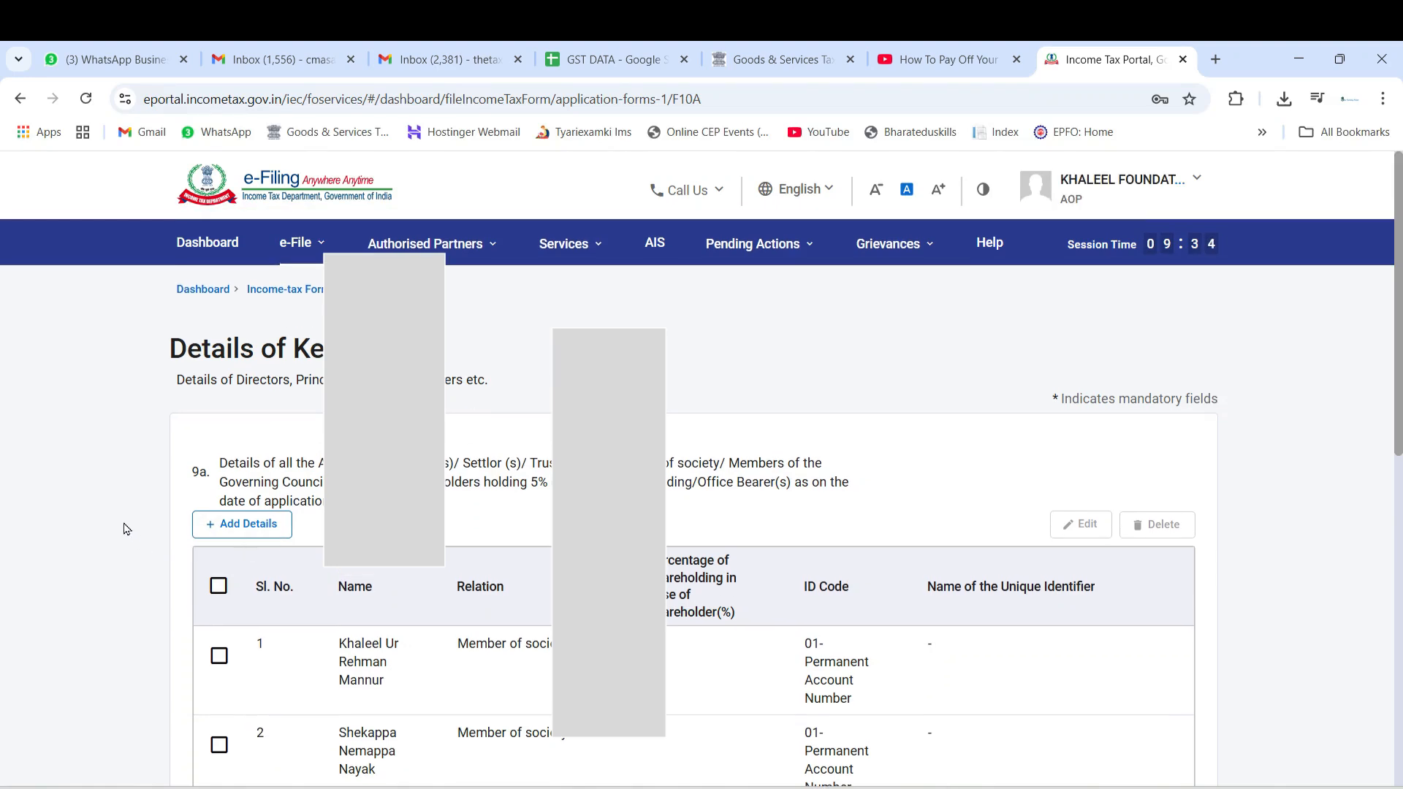
{"action": "scroll", "coordinate": [128, 526], "scroll_direction": "down", "scroll_amount": 6}
{"action": "scroll", "coordinate": [109, 570], "scroll_direction": "up", "scroll_amount": 3}
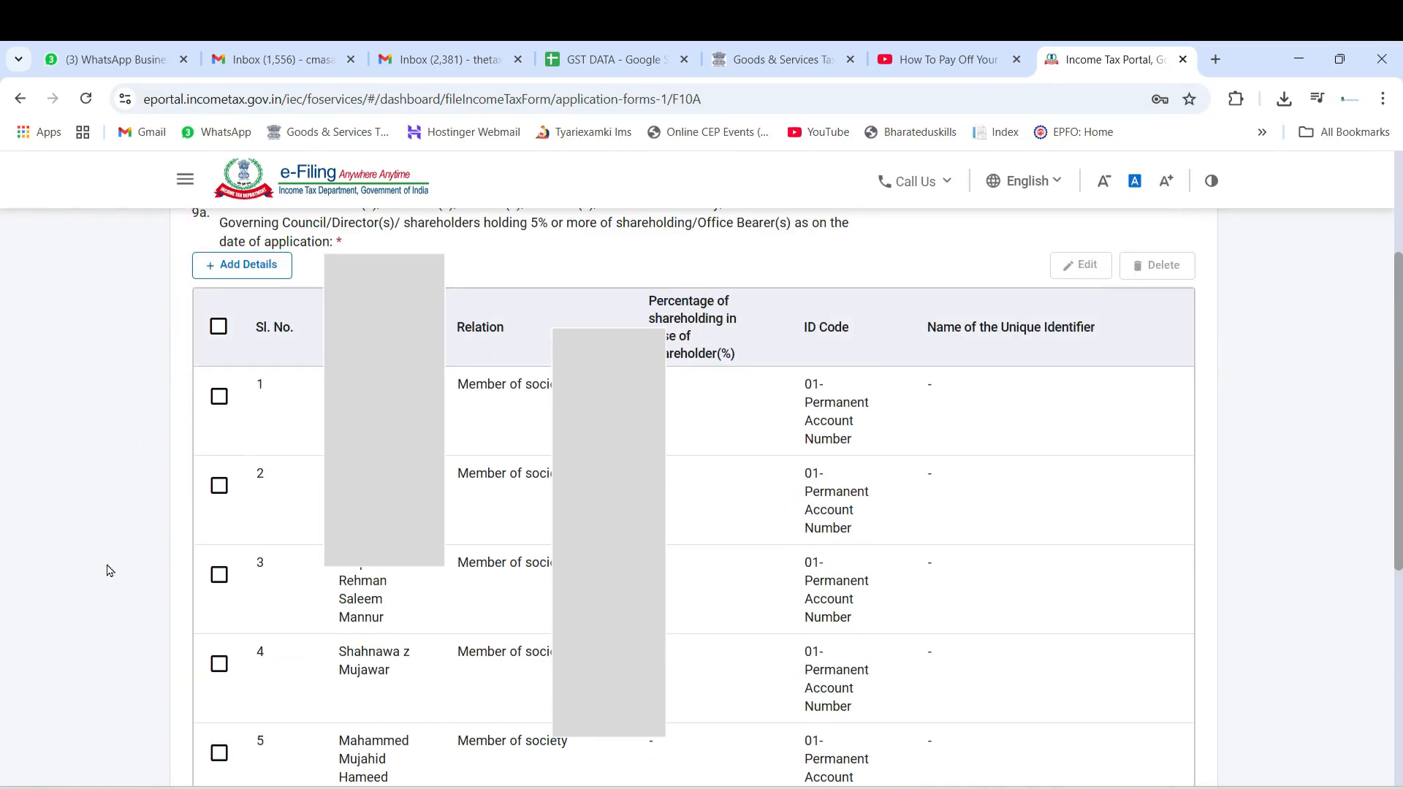
{"action": "scroll", "coordinate": [106, 566], "scroll_direction": "down", "scroll_amount": 3}
{"action": "scroll", "coordinate": [102, 555], "scroll_direction": "up", "scroll_amount": 5}
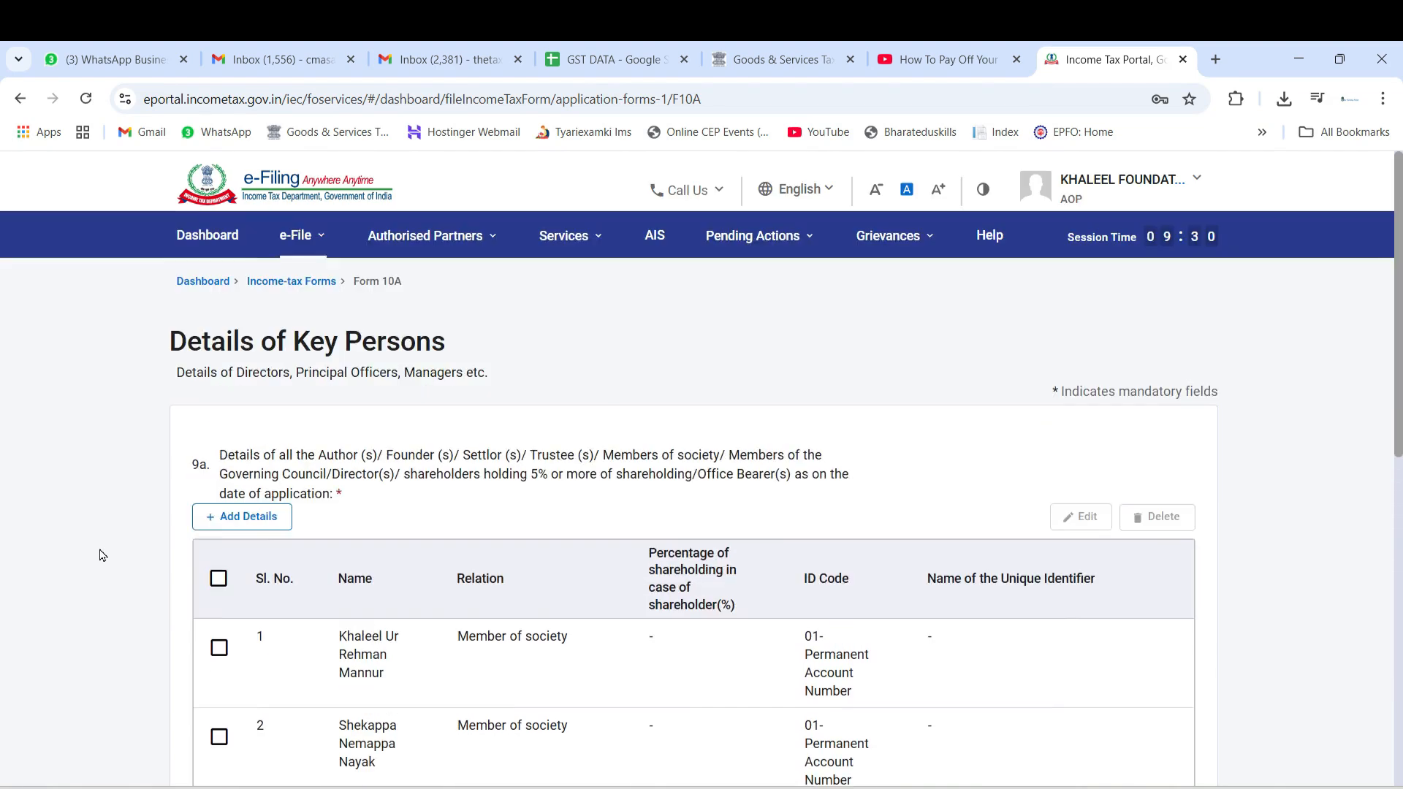
{"action": "scroll", "coordinate": [100, 554], "scroll_direction": "down", "scroll_amount": 6}
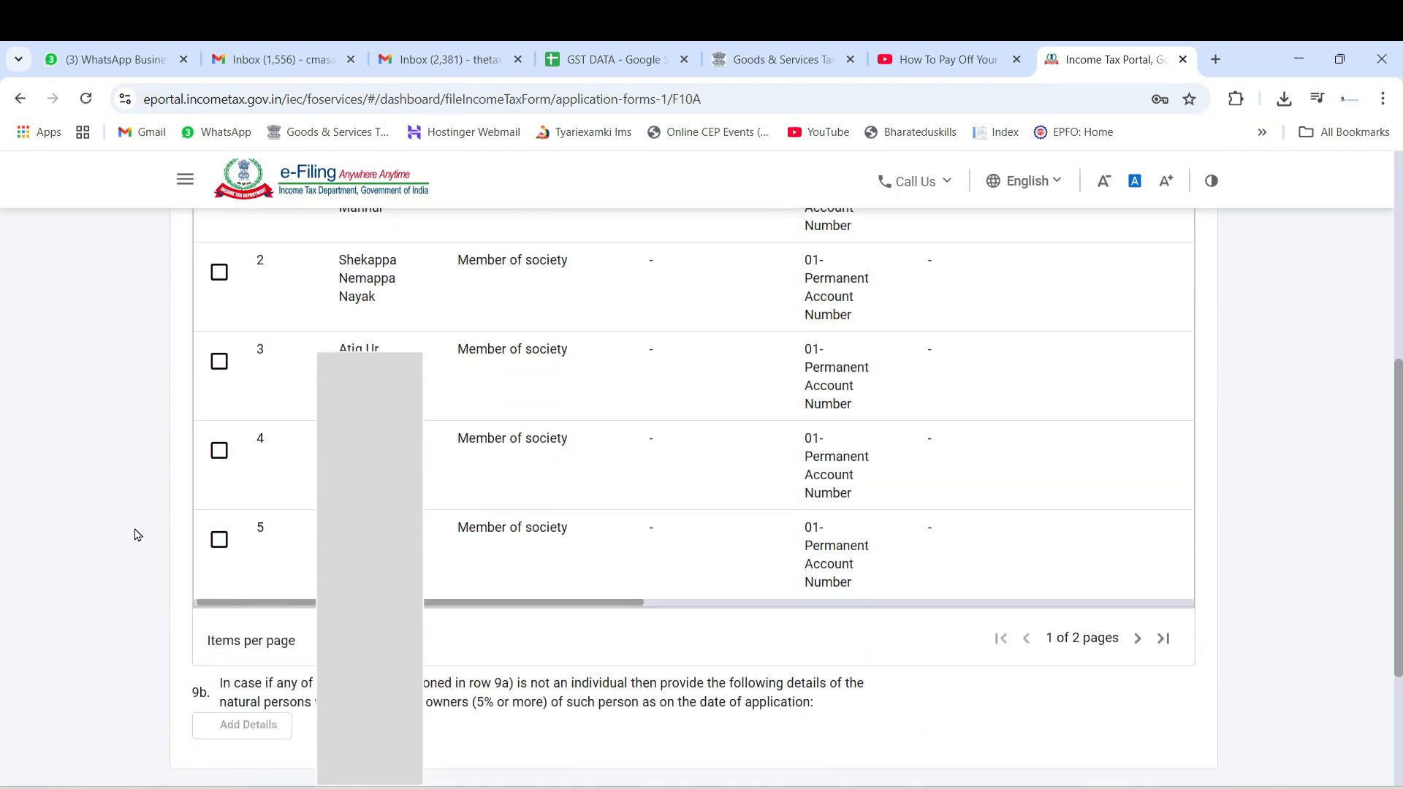
{"action": "scroll", "coordinate": [135, 534], "scroll_direction": "up", "scroll_amount": 3}
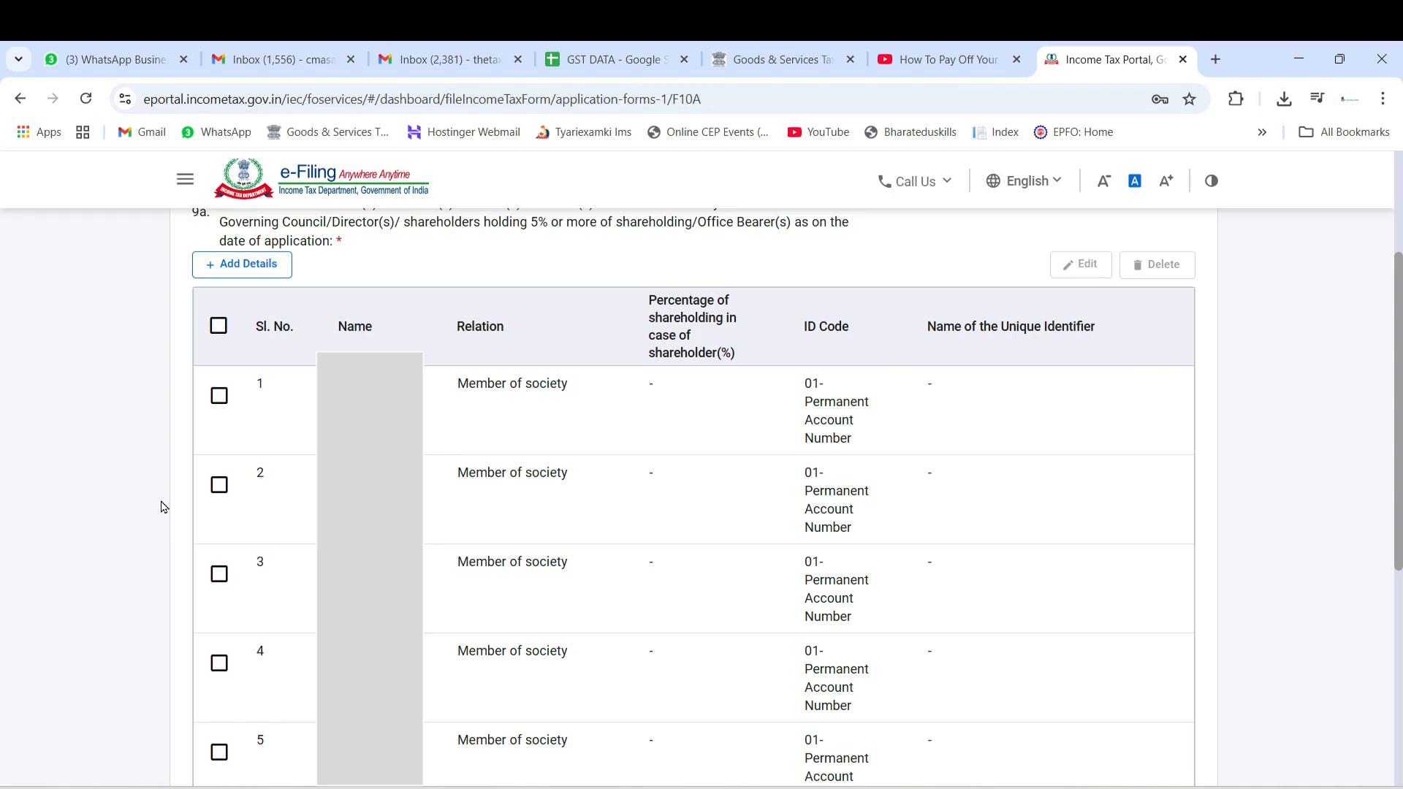
{"action": "scroll", "coordinate": [162, 507], "scroll_direction": "down", "scroll_amount": 3}
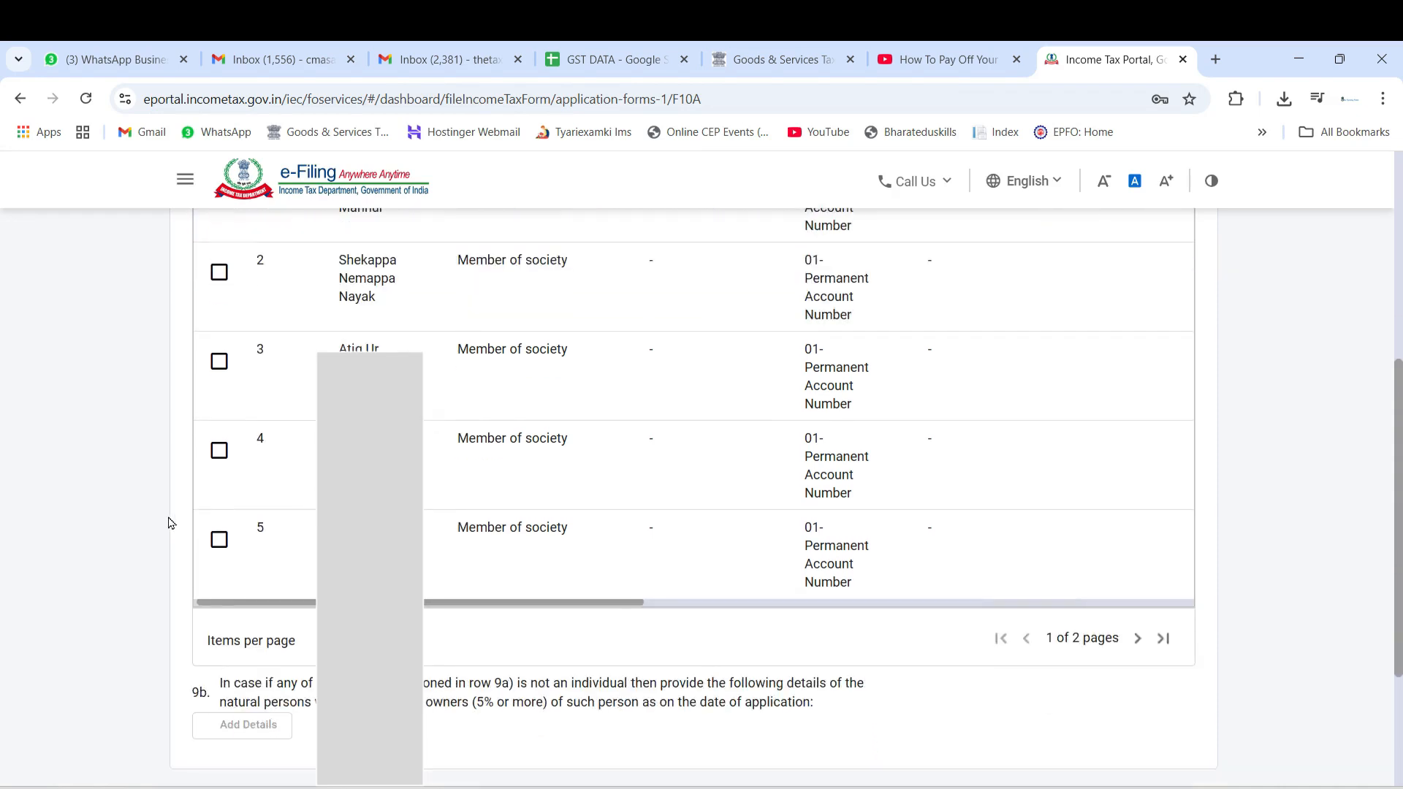
{"action": "scroll", "coordinate": [170, 523], "scroll_direction": "down", "scroll_amount": 3}
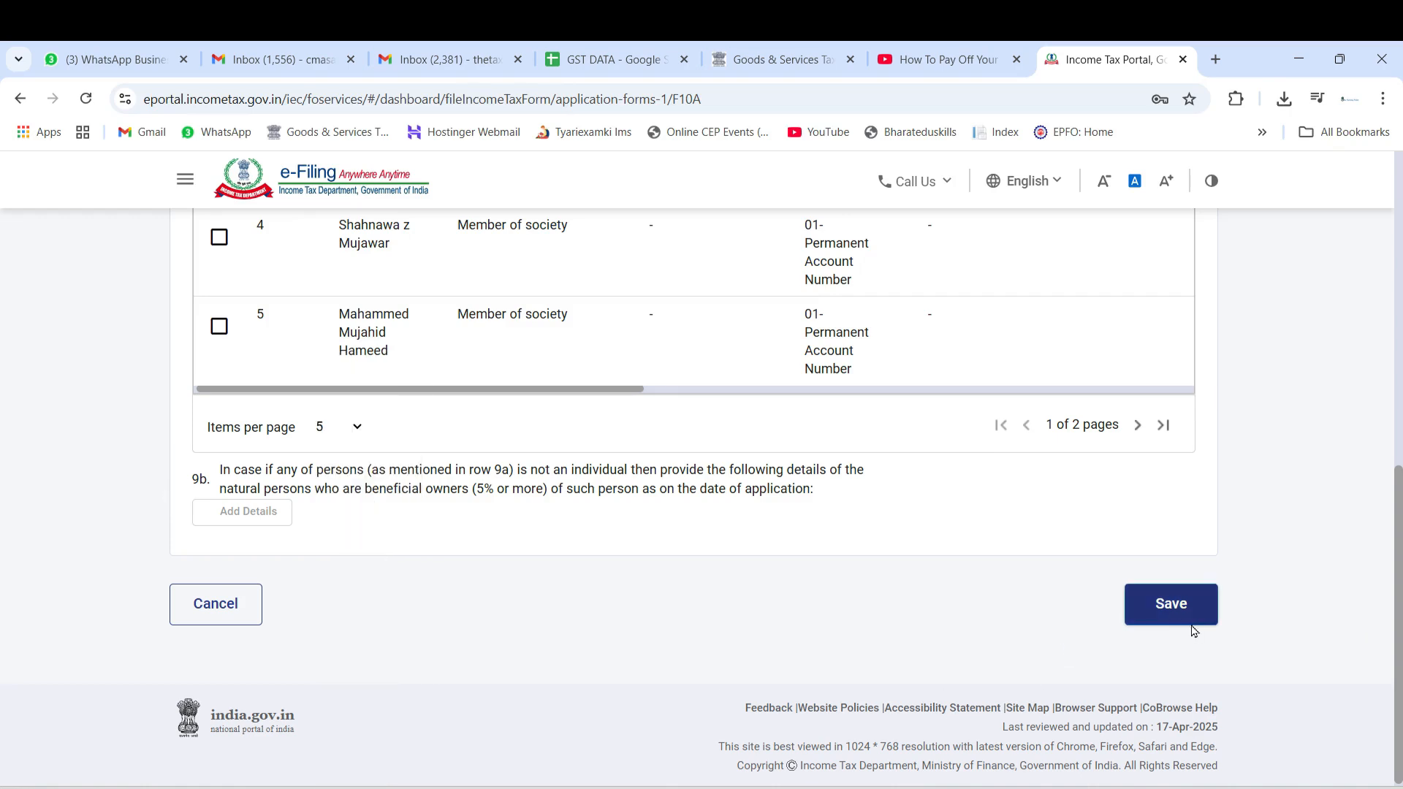
{"action": "left_click", "coordinate": [1178, 623]}
Open the Details of Assets and Liabilities section and examine the return-of-income question and the Corpus field
{"action": "scroll", "coordinate": [9, 537], "scroll_direction": "down", "scroll_amount": 3}
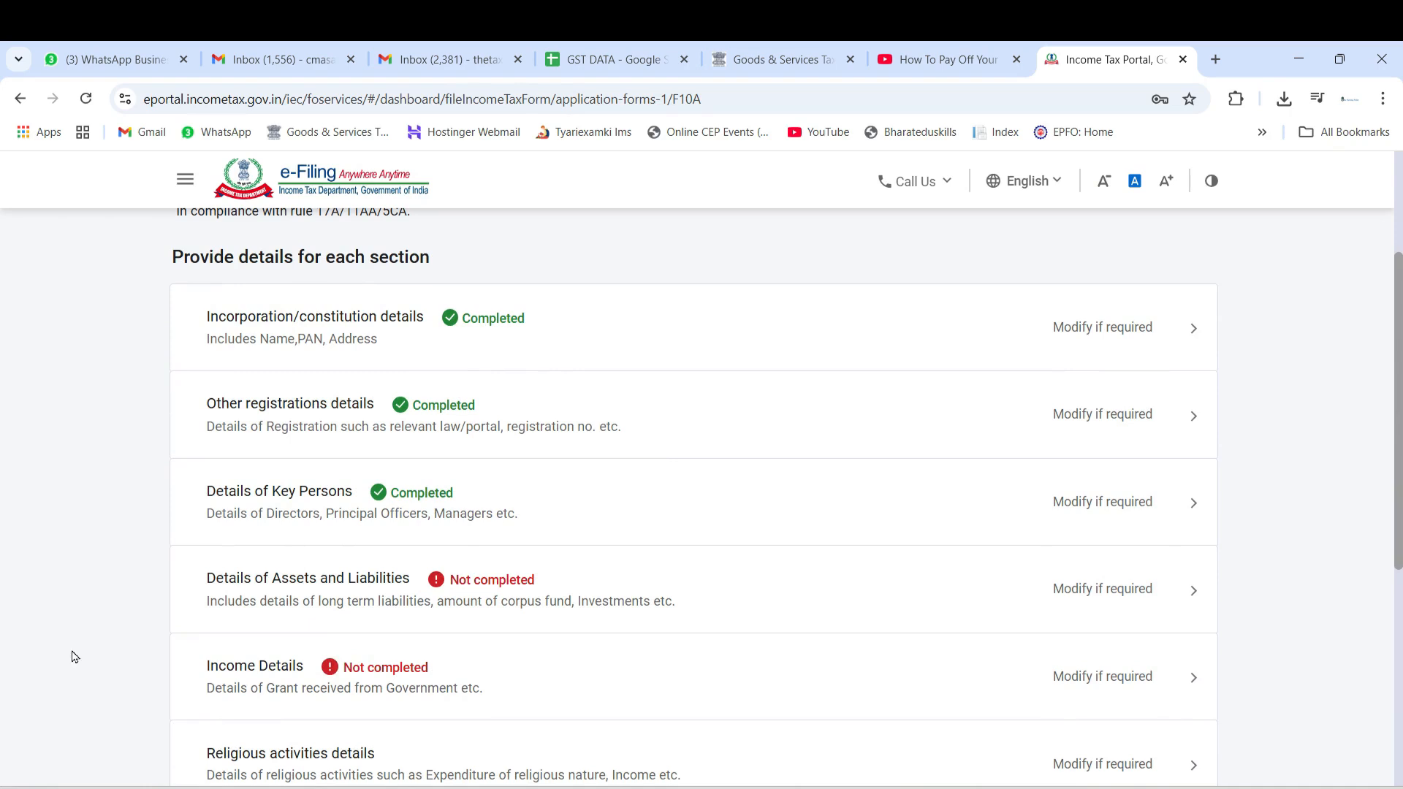
{"action": "left_click", "coordinate": [253, 588]}
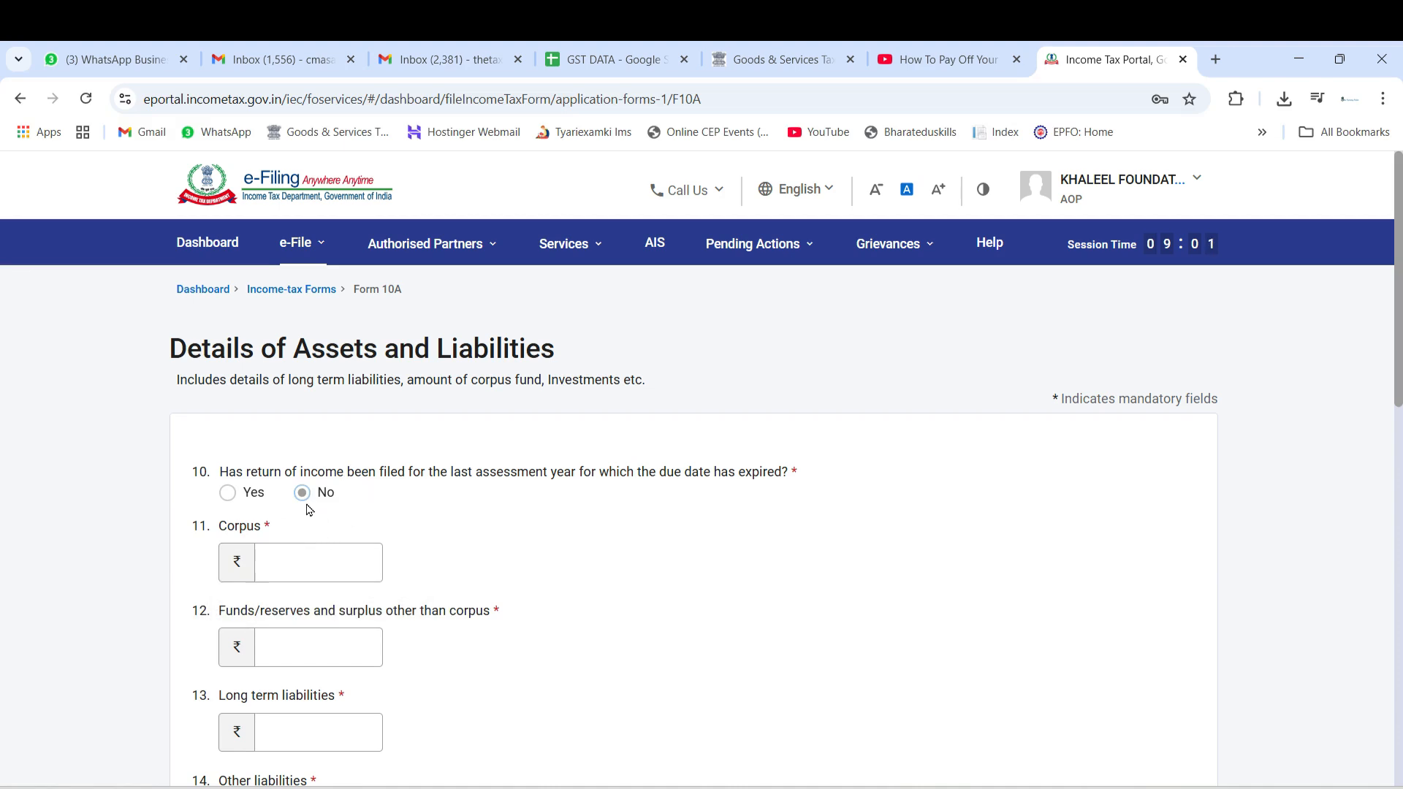
{"action": "left_click_drag", "start_coordinate": [383, 472], "coordinate": [545, 472]}
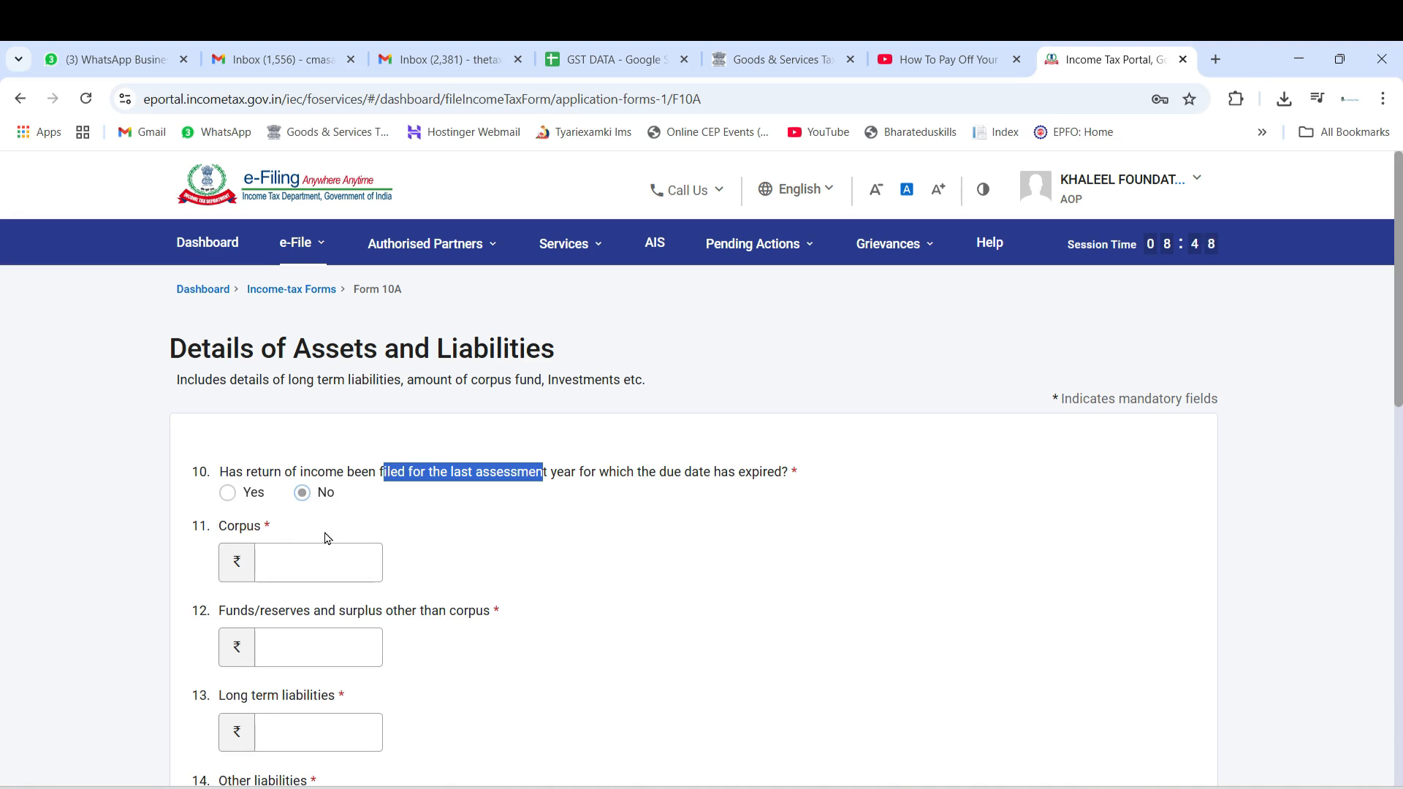
{"action": "left_click", "coordinate": [339, 563]}
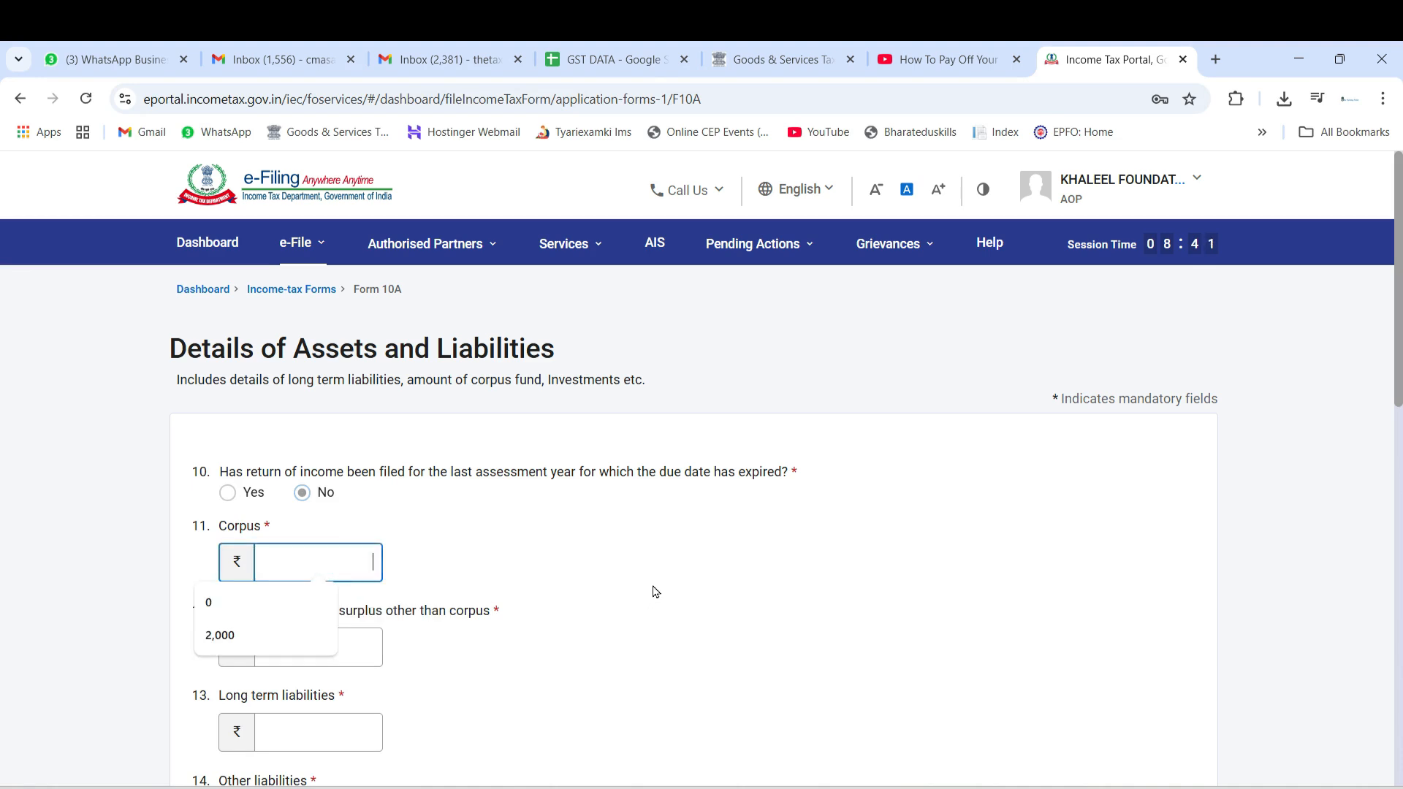
{"action": "left_click", "coordinate": [654, 589]}
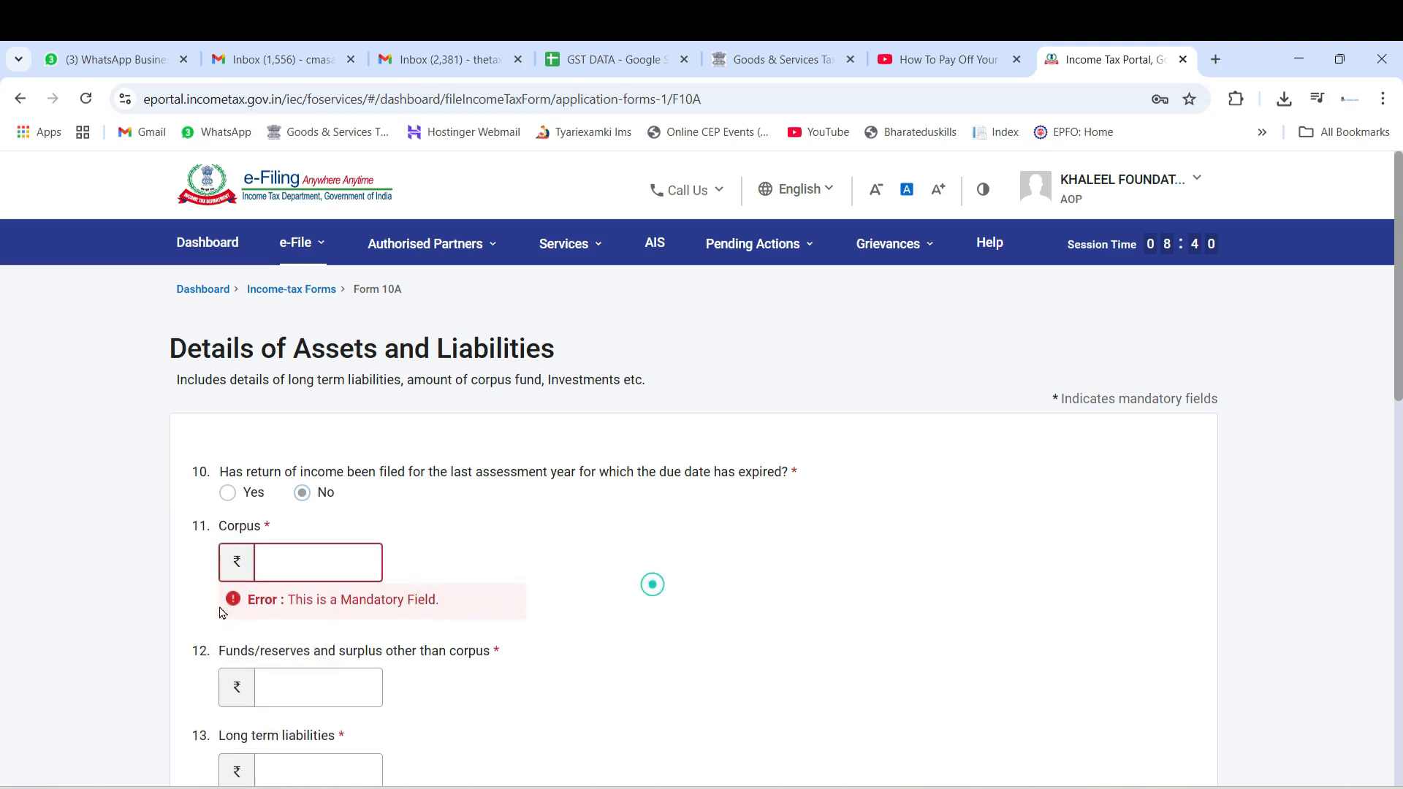
Enter 2,000 as the Corpus and 10,703 as the Funds/reserves and surplus other than corpus
{"action": "left_click", "coordinate": [322, 567]}
{"action": "left_click", "coordinate": [226, 637]}
{"action": "scroll", "coordinate": [350, 607], "scroll_direction": "down", "scroll_amount": 4}
{"action": "left_click", "coordinate": [350, 429]}
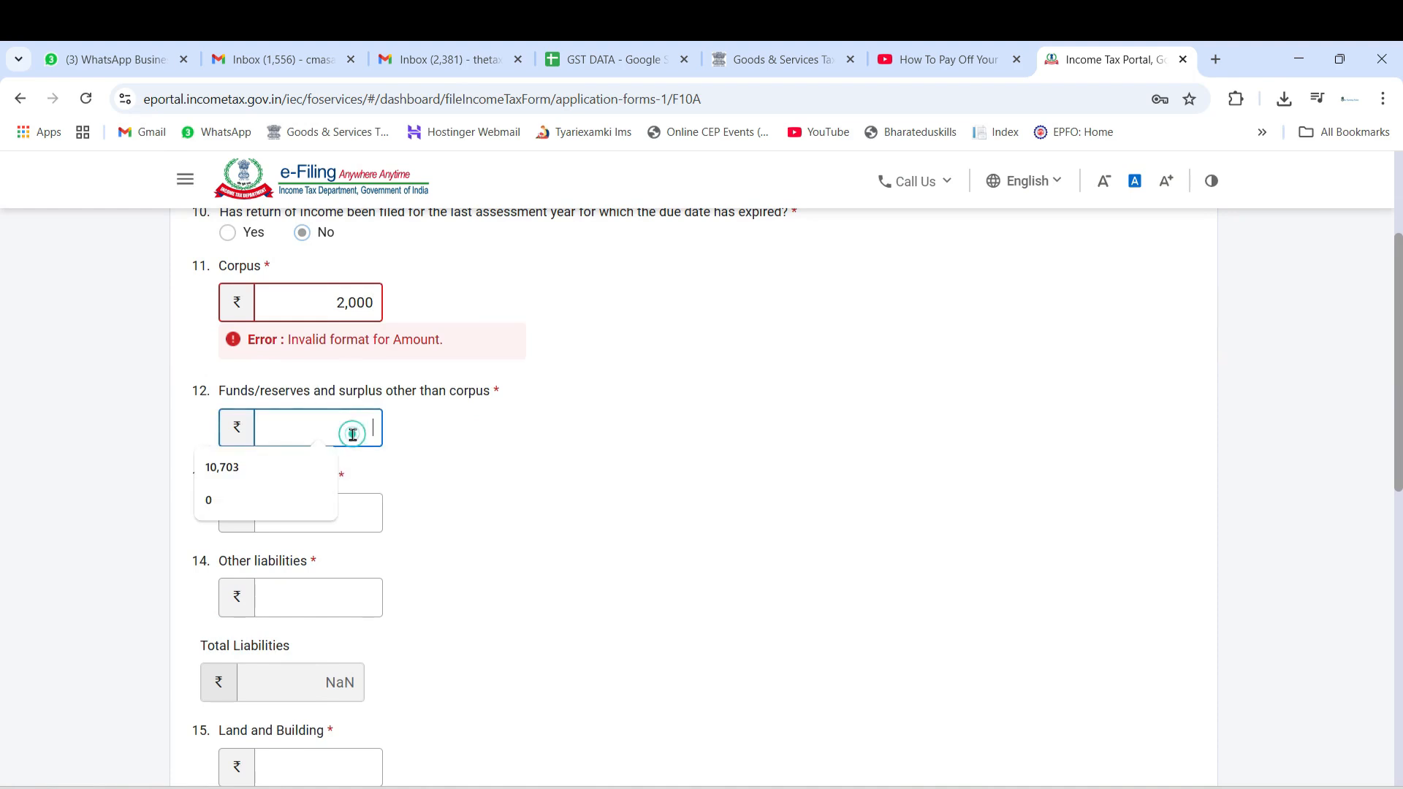
{"action": "left_click", "coordinate": [273, 476]}
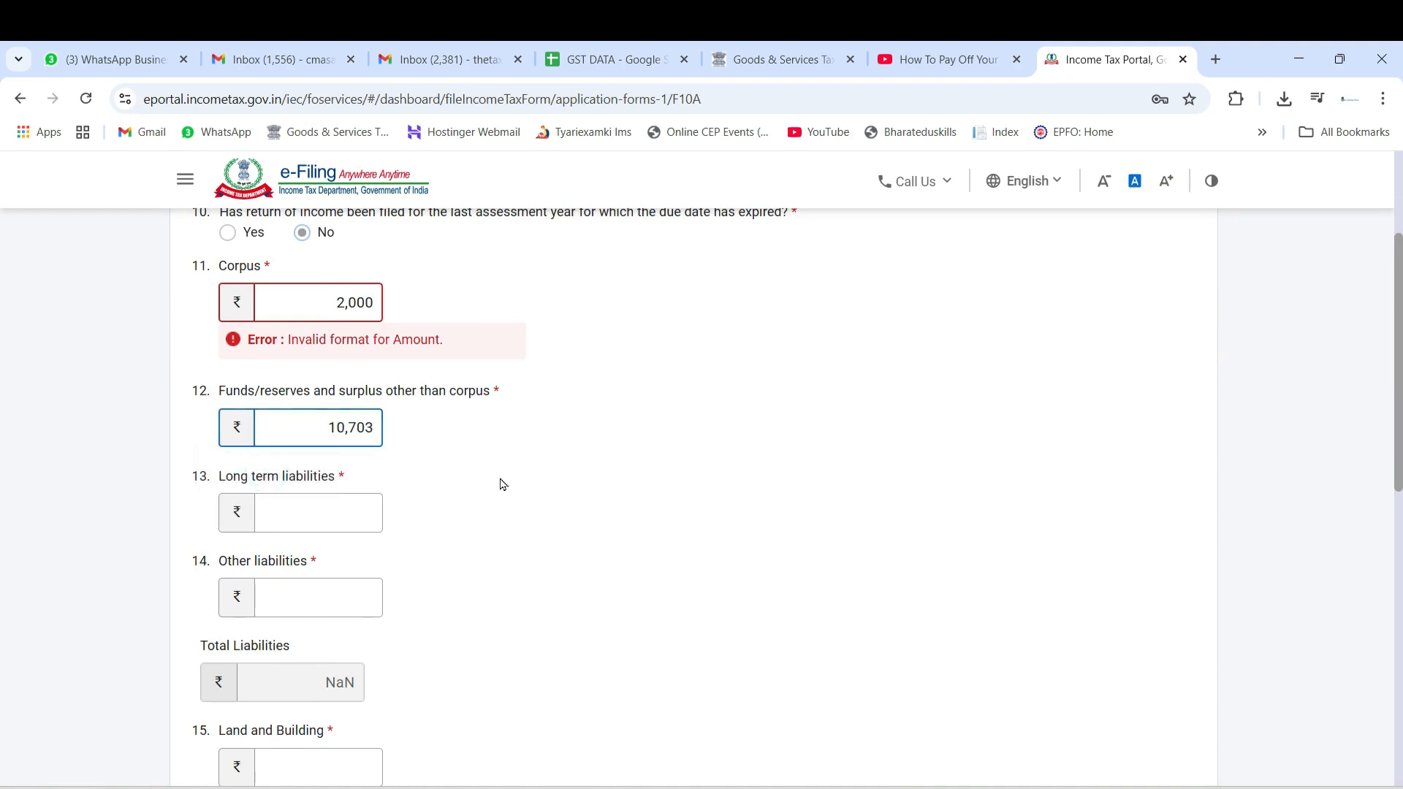
Enter 0 for Long term liabilities and 1,000 for Other liabilities
{"action": "left_click", "coordinate": [342, 510]}
{"action": "left_click", "coordinate": [246, 583]}
{"action": "scroll", "coordinate": [246, 581], "scroll_direction": "down", "scroll_amount": 3}
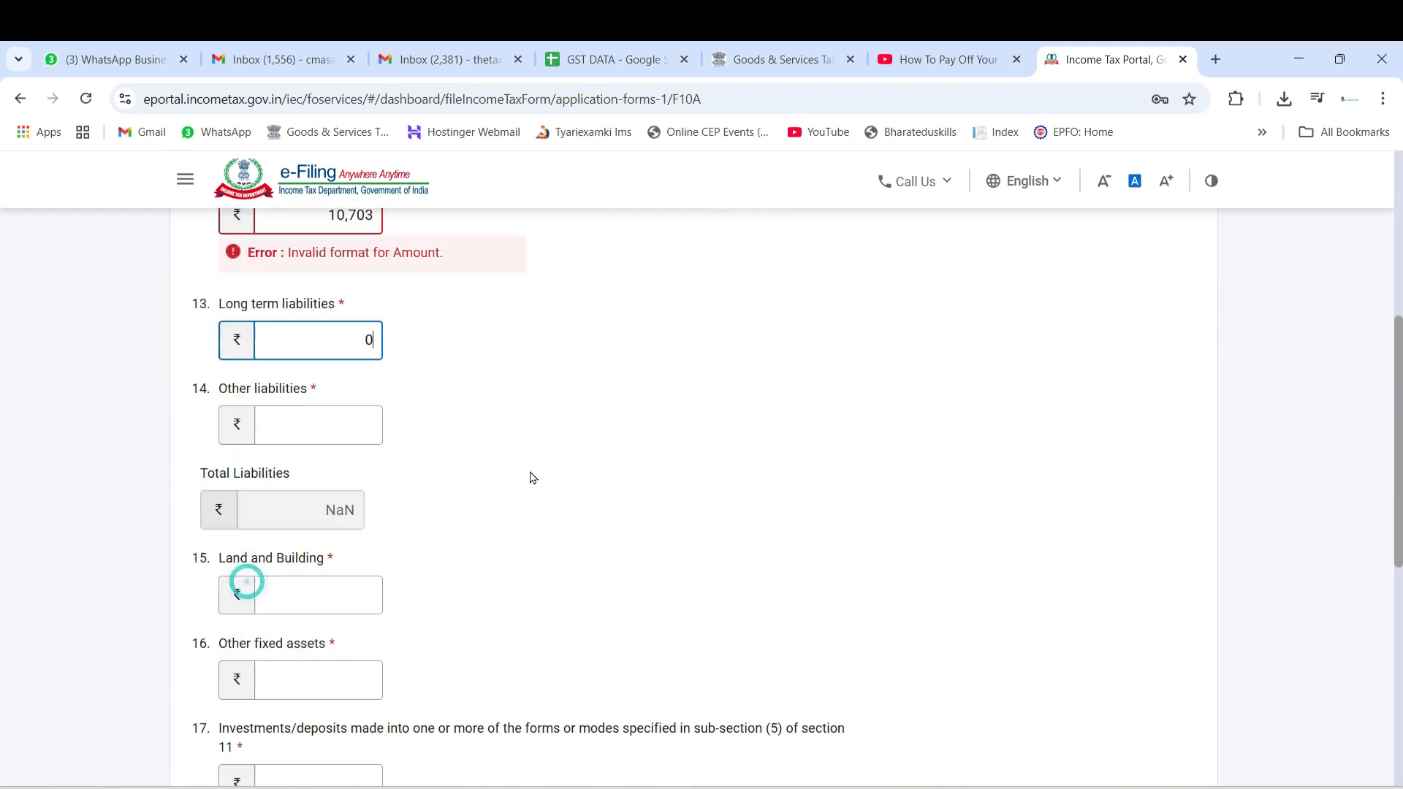
{"action": "left_click", "coordinate": [331, 420]}
{"action": "left_click", "coordinate": [244, 503]}
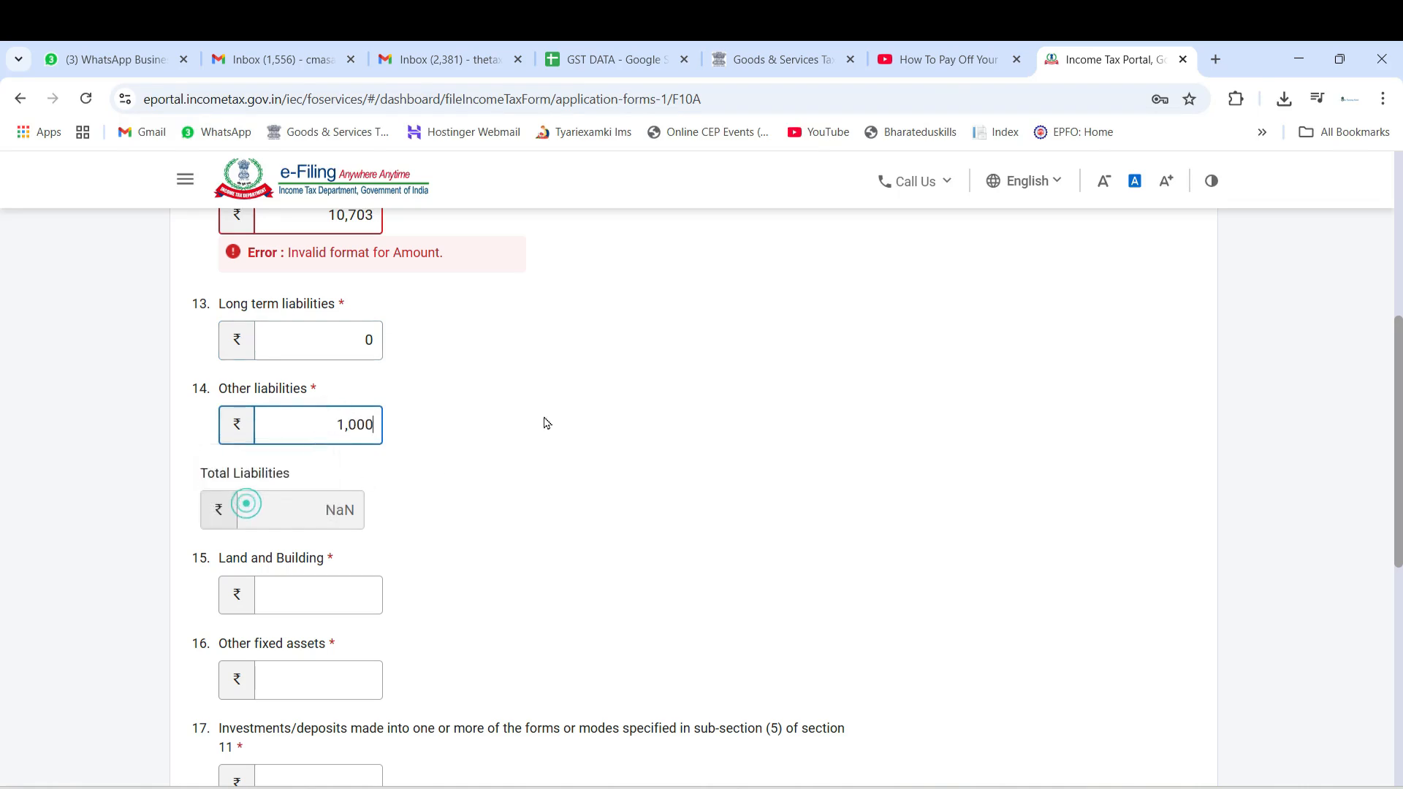
Enter 0 for both Land and Building and Other fixed assets
{"action": "scroll", "coordinate": [495, 422], "scroll_direction": "down", "scroll_amount": 3}
{"action": "left_click", "coordinate": [304, 383]}
{"action": "type", "text": "0"}
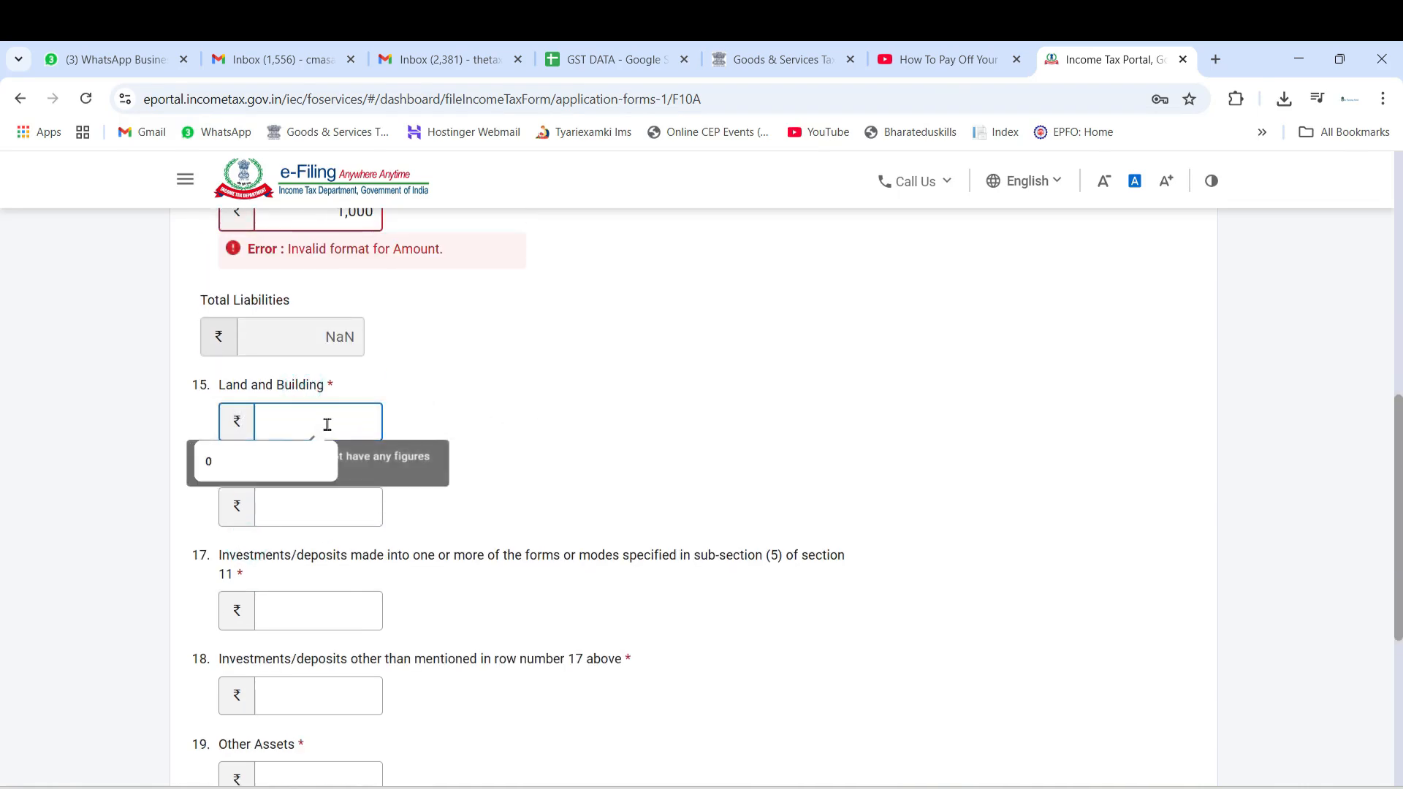
{"action": "left_click", "coordinate": [291, 505]}
{"action": "left_click", "coordinate": [245, 545]}
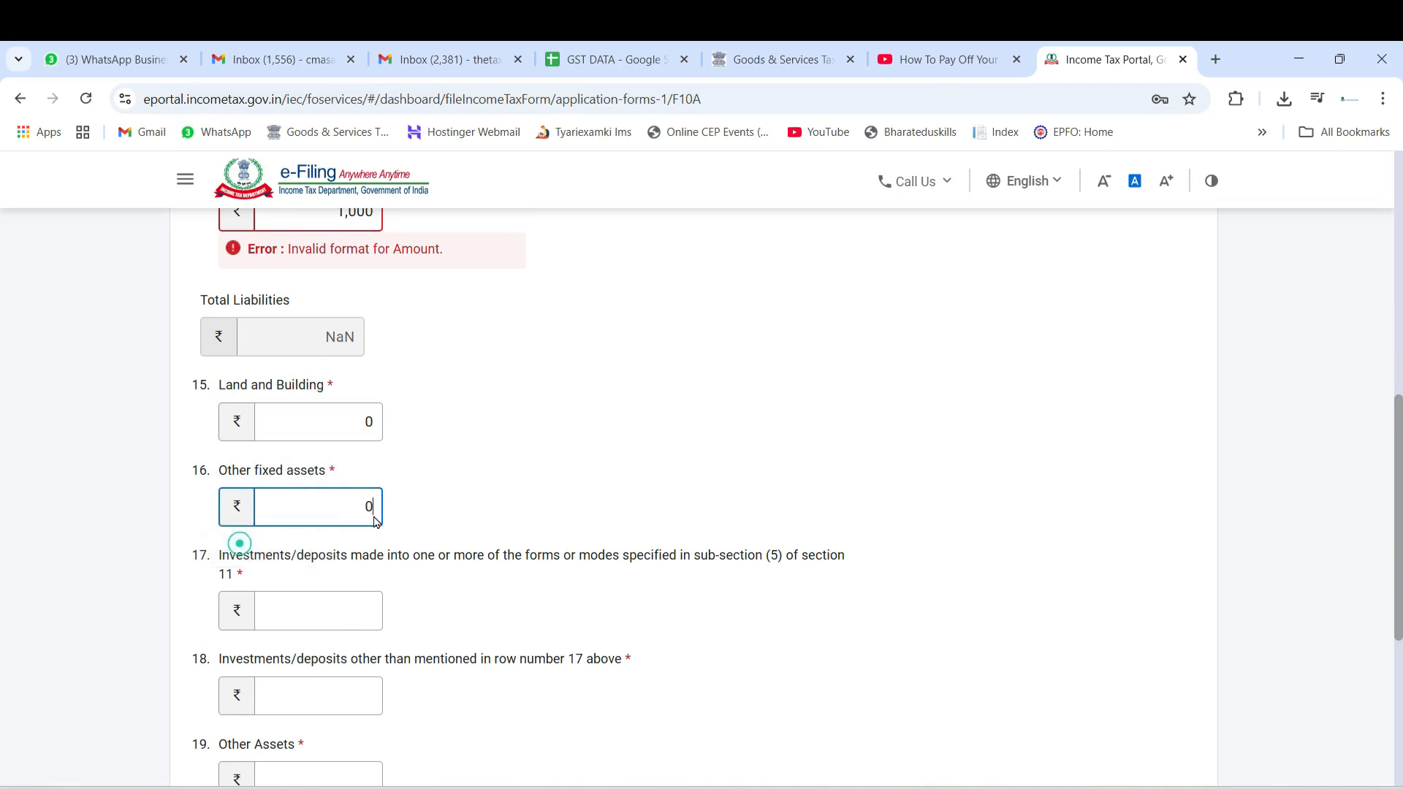
Enter 0 for both investments/deposits questions, 17 and 18, and 13,703 for Other Assets
{"action": "scroll", "coordinate": [326, 584], "scroll_direction": "down", "scroll_amount": 3}
{"action": "left_click", "coordinate": [291, 395]}
{"action": "left_click", "coordinate": [248, 436]}
{"action": "left_click", "coordinate": [308, 488]}
{"action": "left_click", "coordinate": [249, 519]}
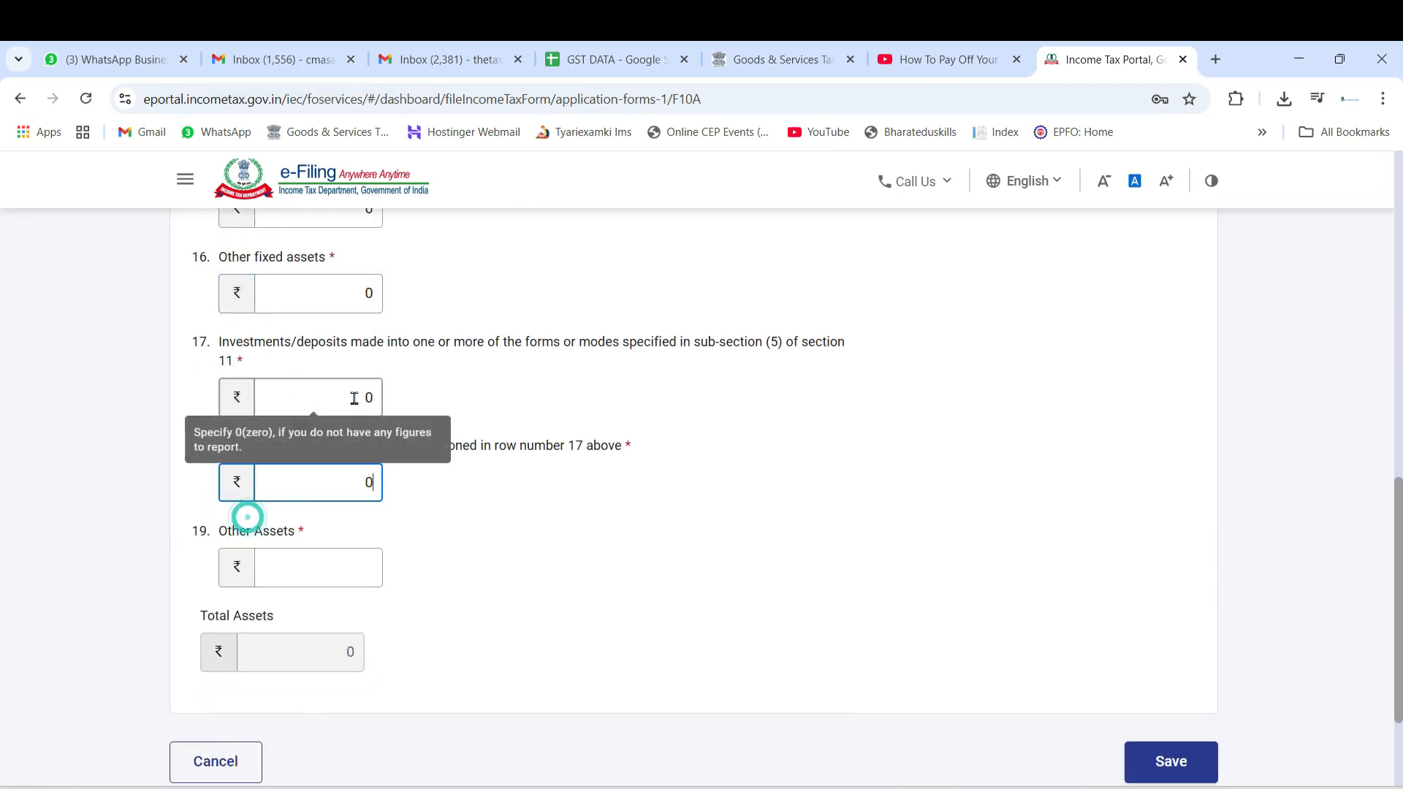
{"action": "left_click", "coordinate": [319, 577]}
{"action": "left_click", "coordinate": [226, 638]}
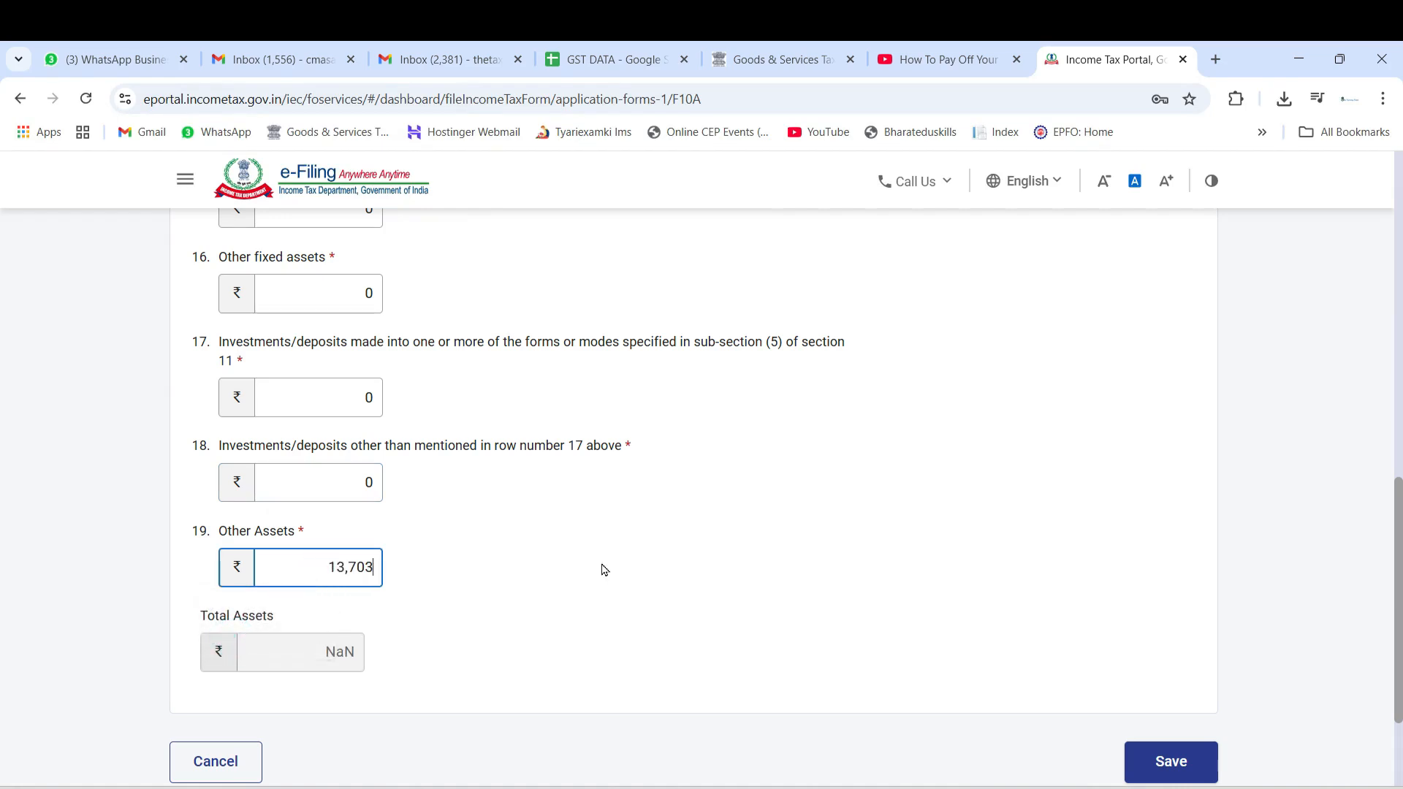
Fix the amount format of Corpus, Funds/reserves and surplus, and Other liabilities by removing the comma from each figure
{"action": "scroll", "coordinate": [603, 569], "scroll_direction": "up", "scroll_amount": 6}
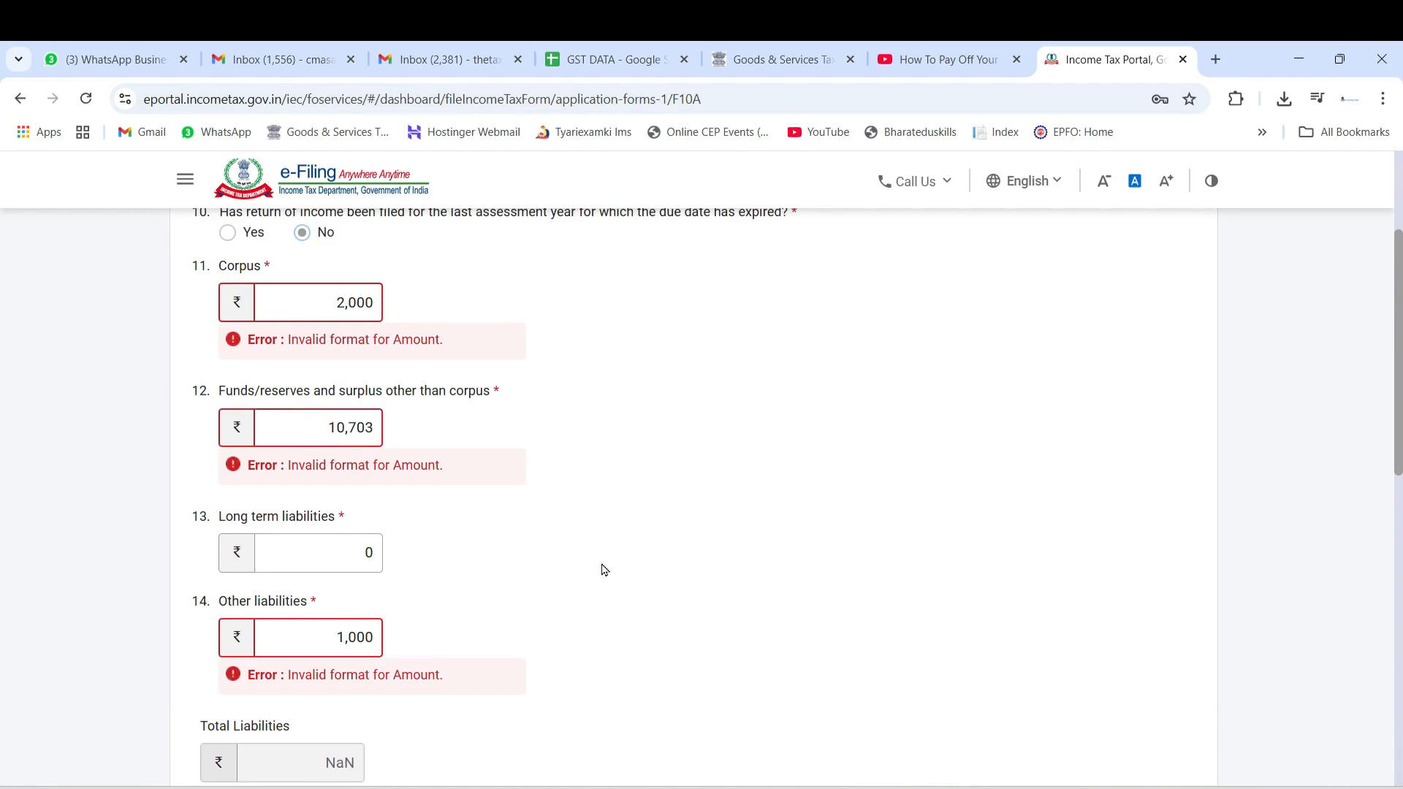
{"action": "left_click", "coordinate": [345, 304]}
{"action": "key", "text": "BackSpace"}
{"action": "key", "text": "Tab"}
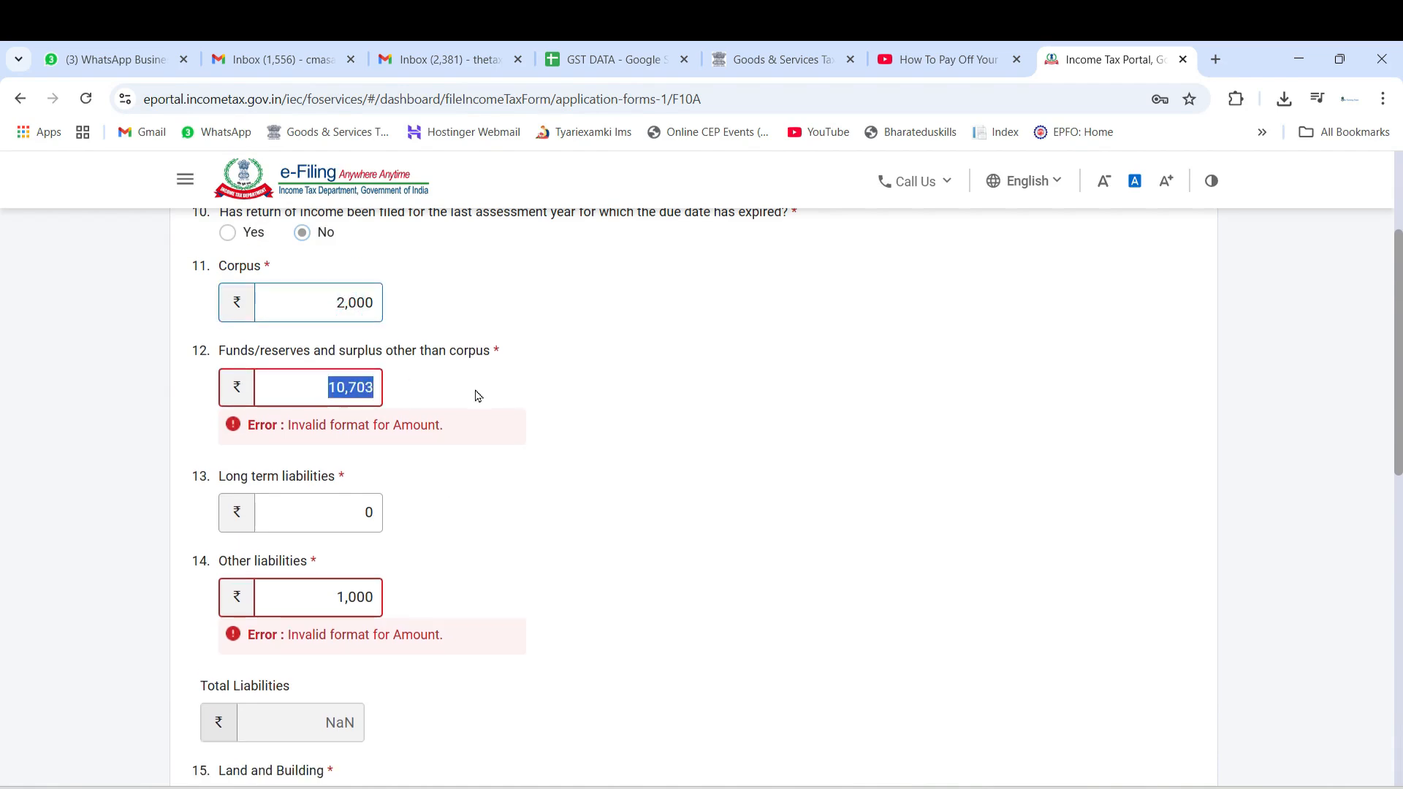
{"action": "key", "text": "Right"}
{"action": "key", "text": "Left"}
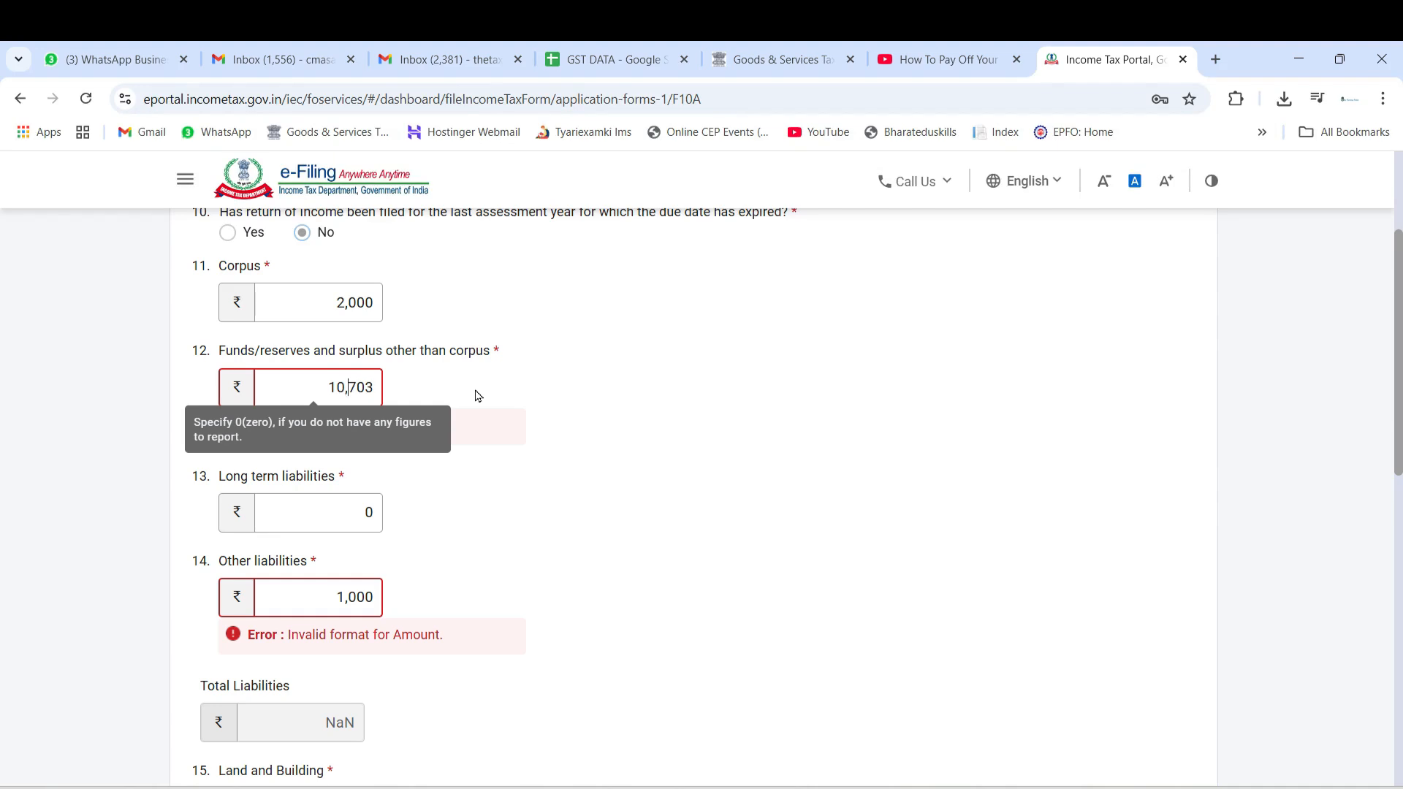
{"action": "key", "text": "Tab"}
{"action": "key", "text": "Tab"}
{"action": "key", "text": "Right"}
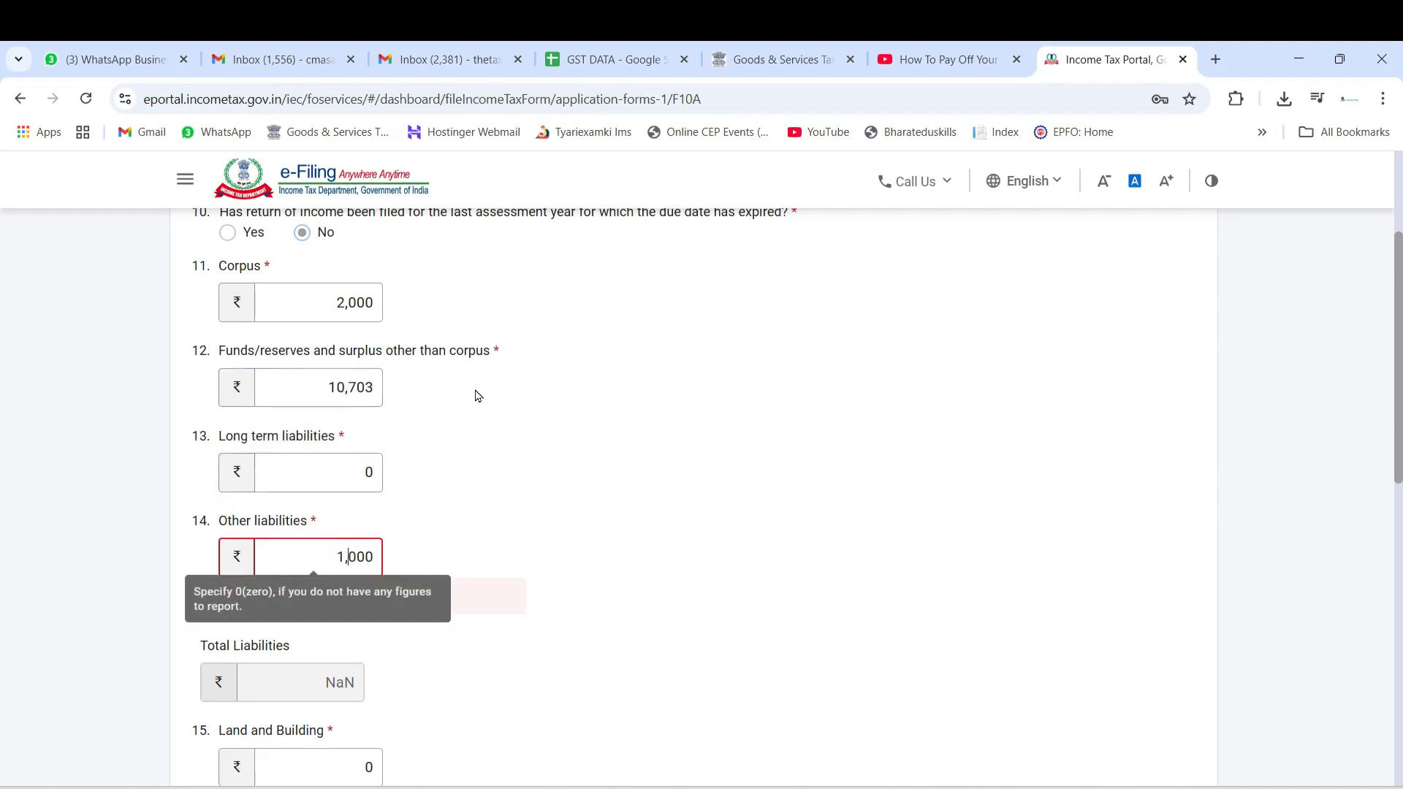
{"action": "key", "text": "Tab"}
Remove the comma from the Other Assets amount and compare the total assets with the total liabilities
{"action": "scroll", "coordinate": [478, 396], "scroll_direction": "down", "scroll_amount": 5}
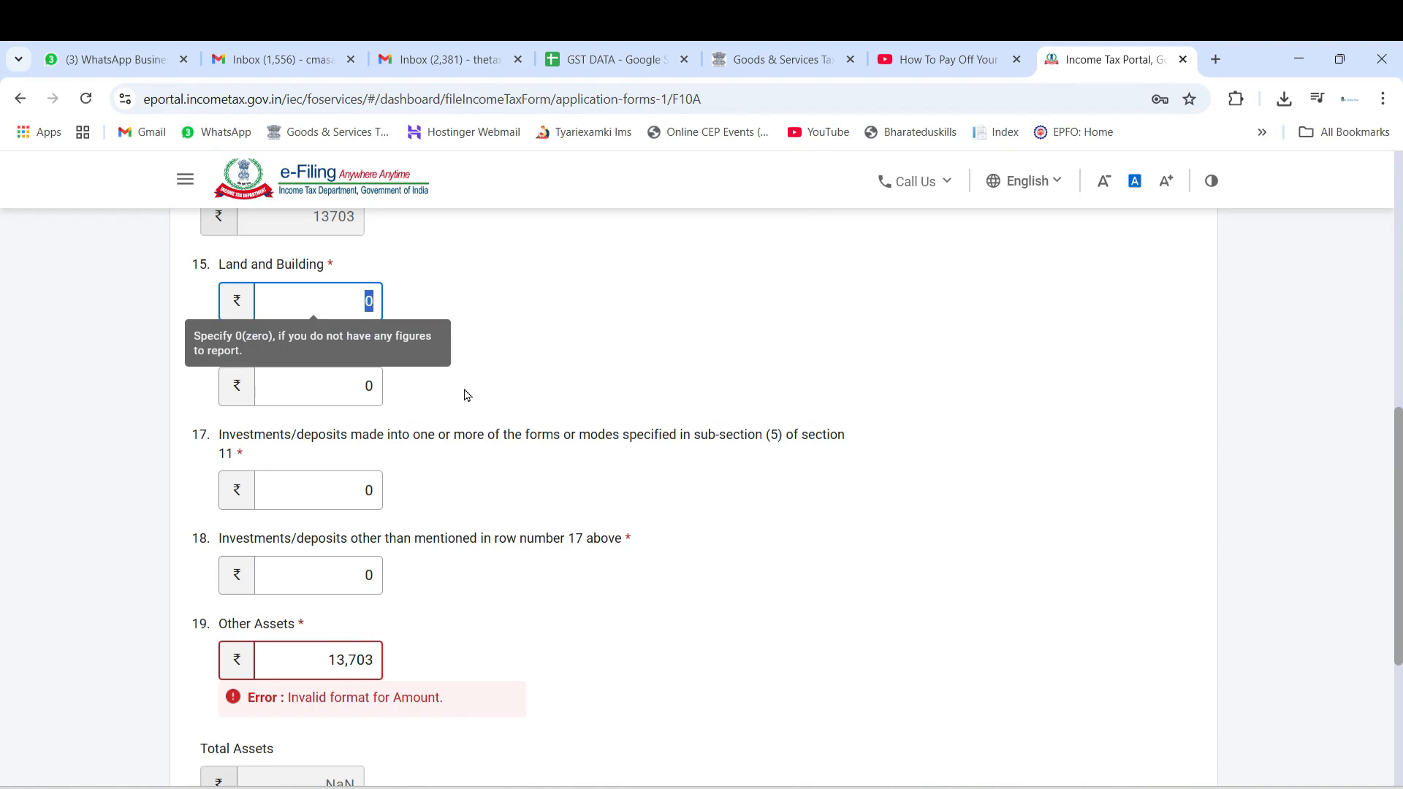
{"action": "left_click", "coordinate": [348, 668]}
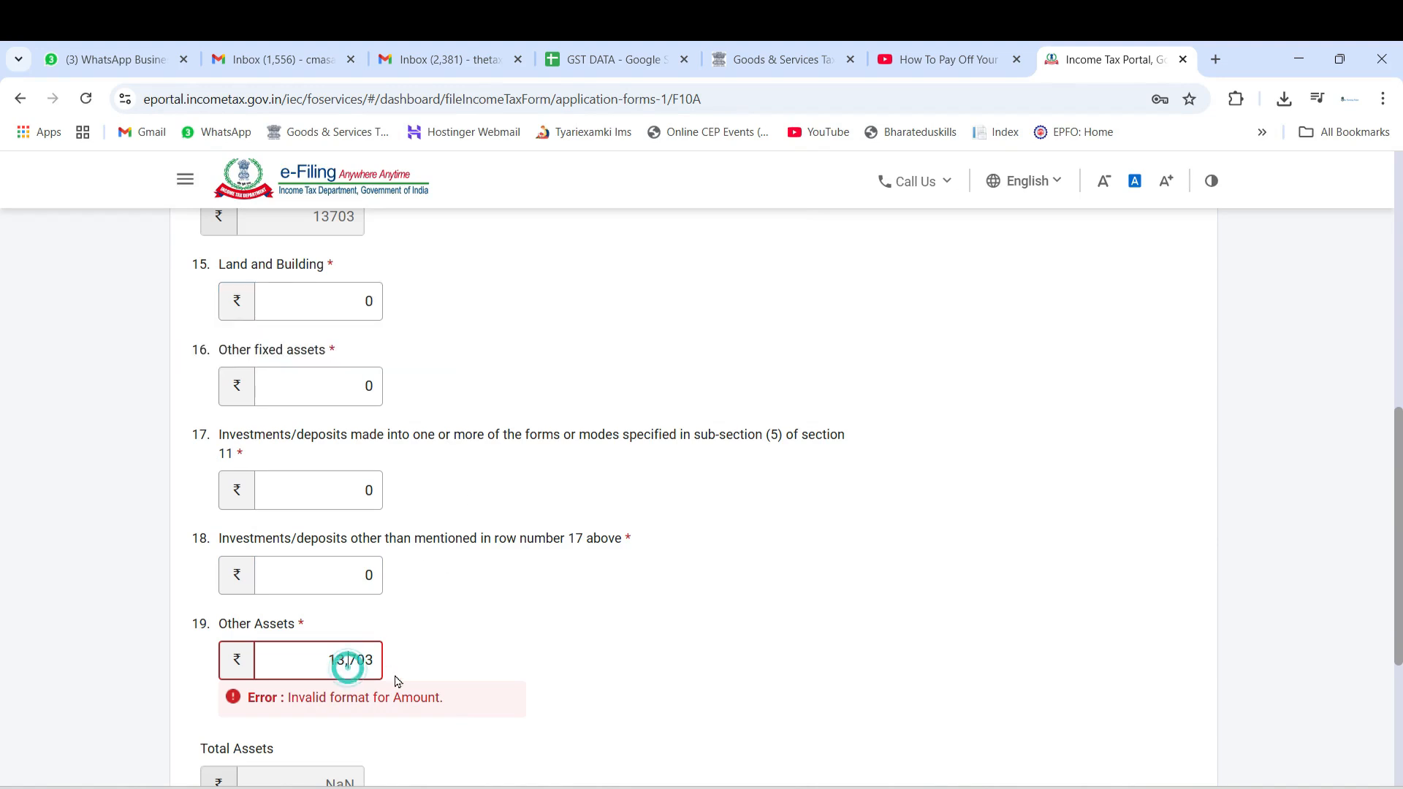
{"action": "key", "text": "BackSpace"}
{"action": "key", "text": "Tab"}
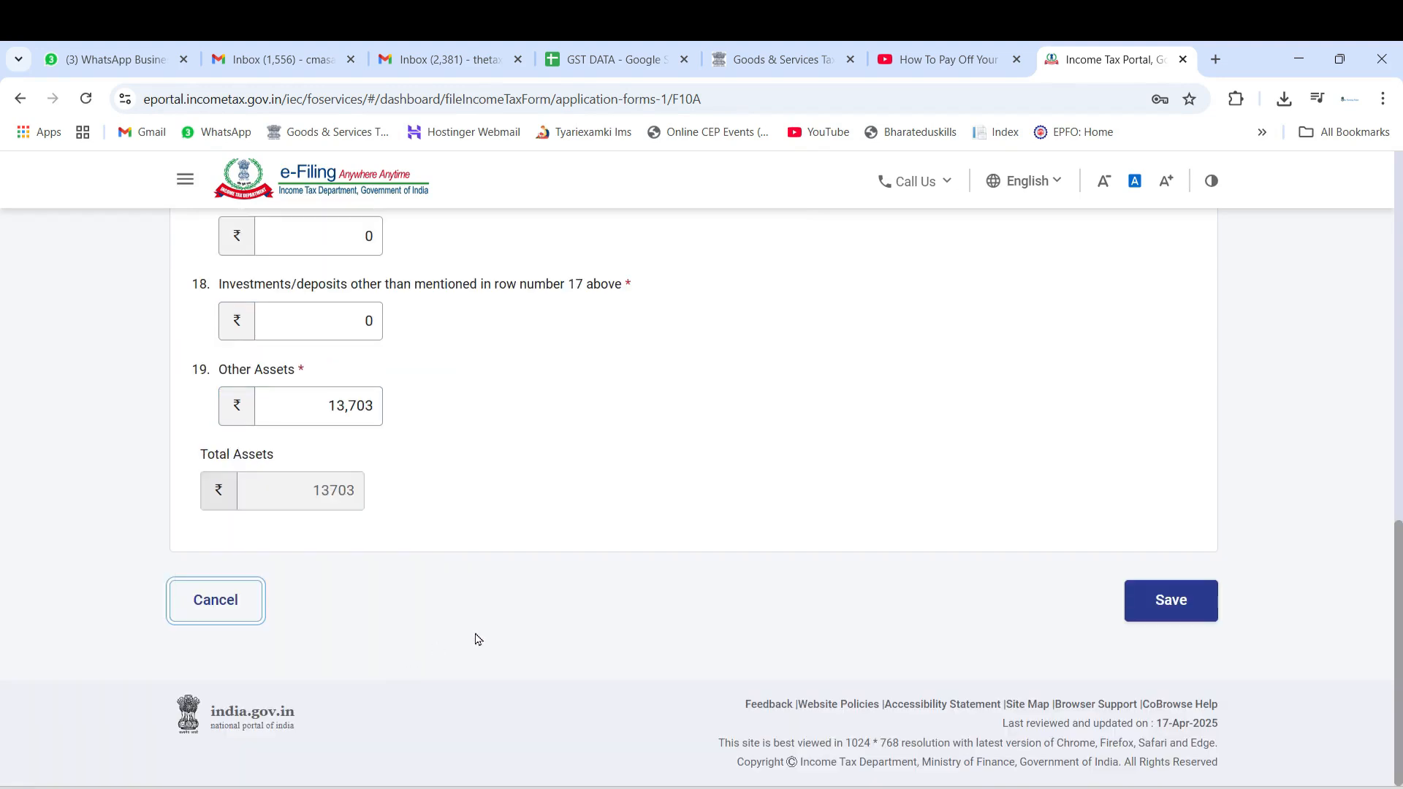
{"action": "scroll", "coordinate": [591, 565], "scroll_direction": "up", "scroll_amount": 7}
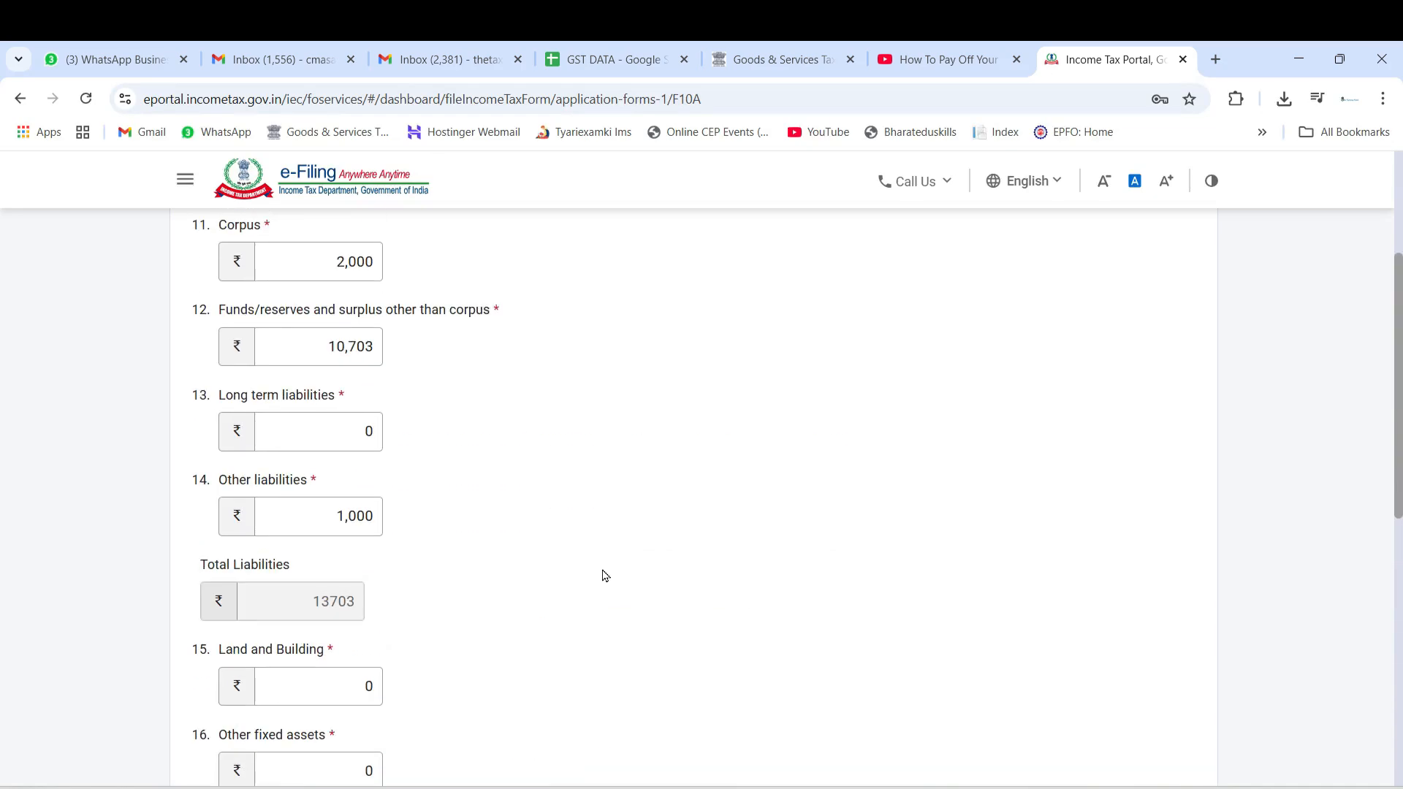
Check the entered asset amounts down to Total Assets and save the Details of Assets and Liabilities section
{"action": "scroll", "coordinate": [624, 588], "scroll_direction": "down", "scroll_amount": 3}
{"action": "scroll", "coordinate": [652, 605], "scroll_direction": "down", "scroll_amount": 4}
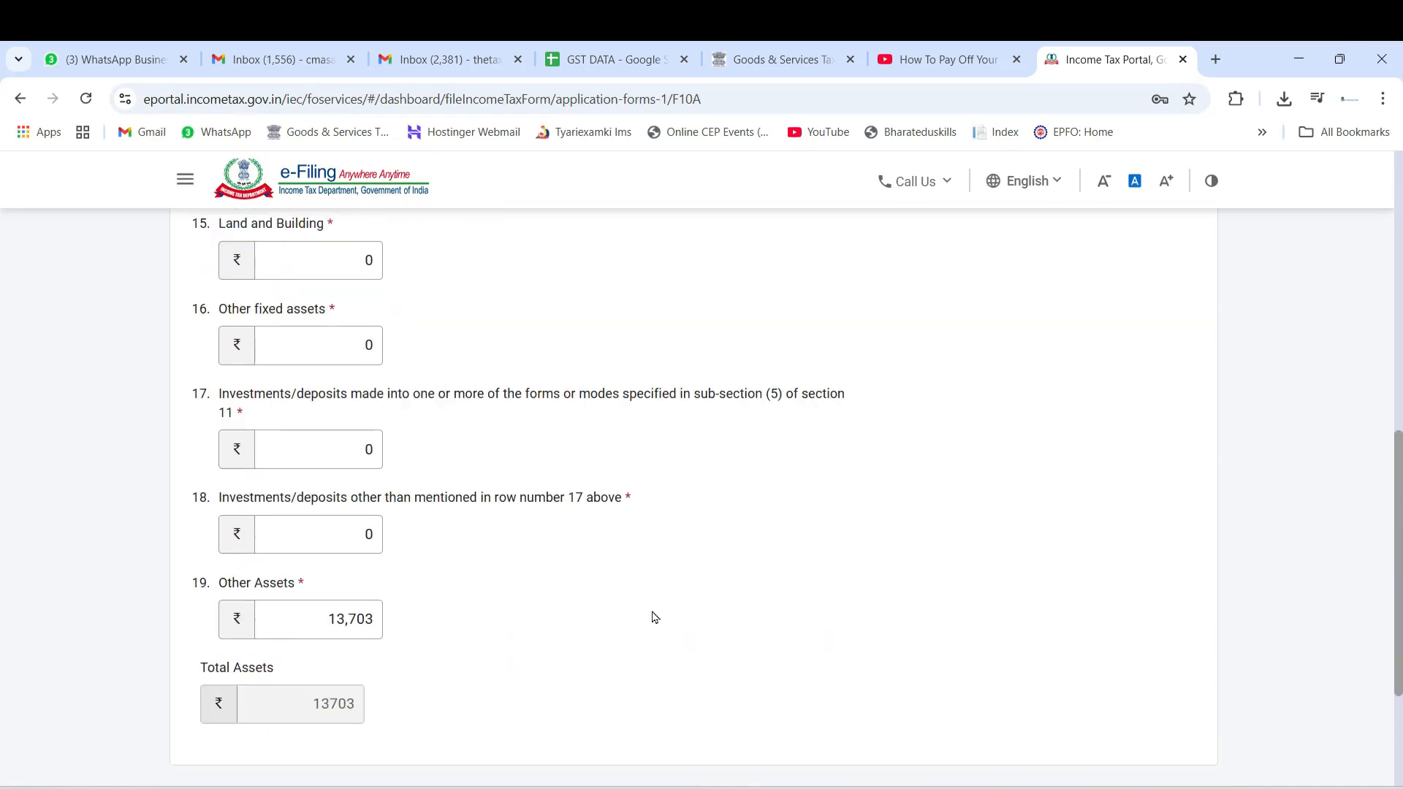
{"action": "left_click", "coordinate": [1172, 611]}
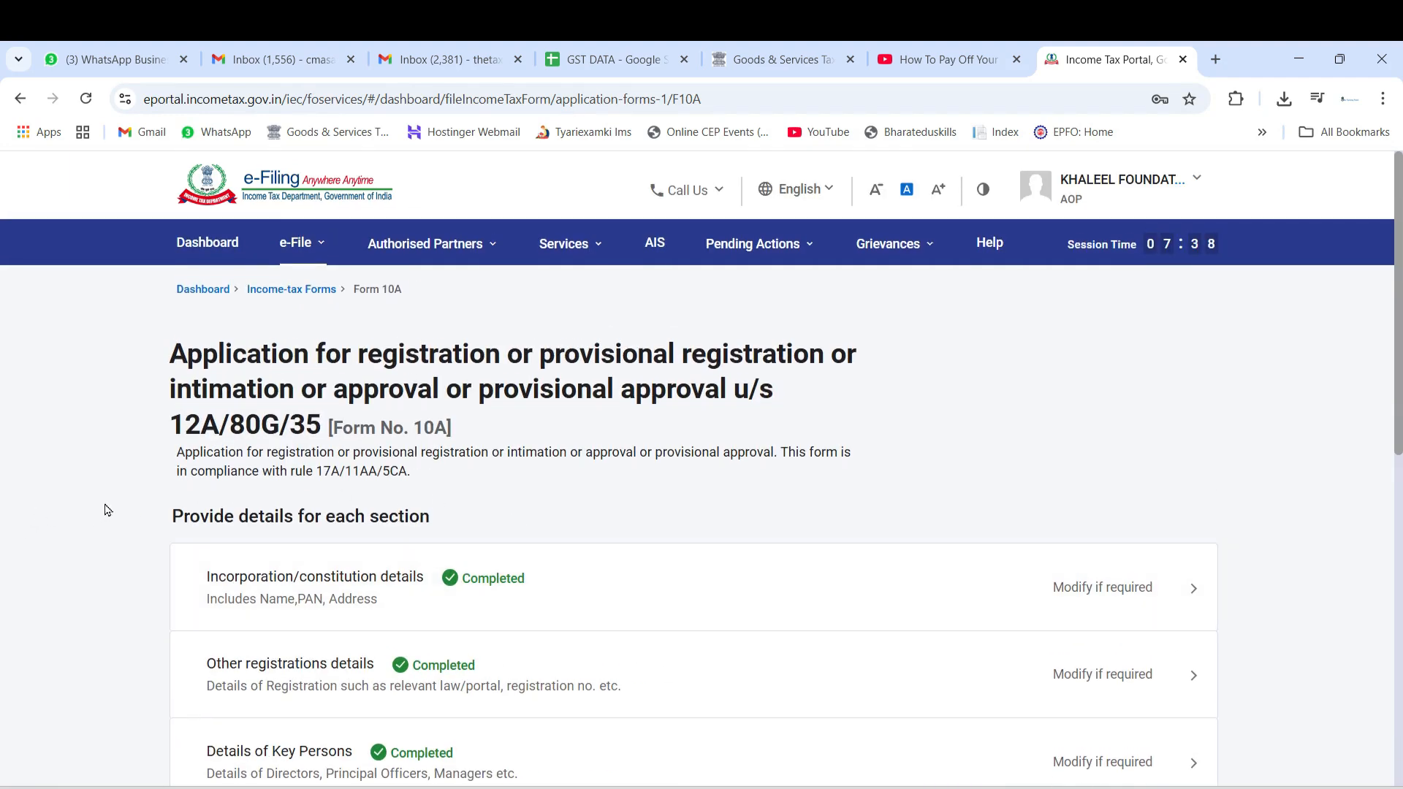
Open the Income Details section and review the income rows for the three previous financial years
{"action": "scroll", "coordinate": [107, 510], "scroll_direction": "down", "scroll_amount": 3}
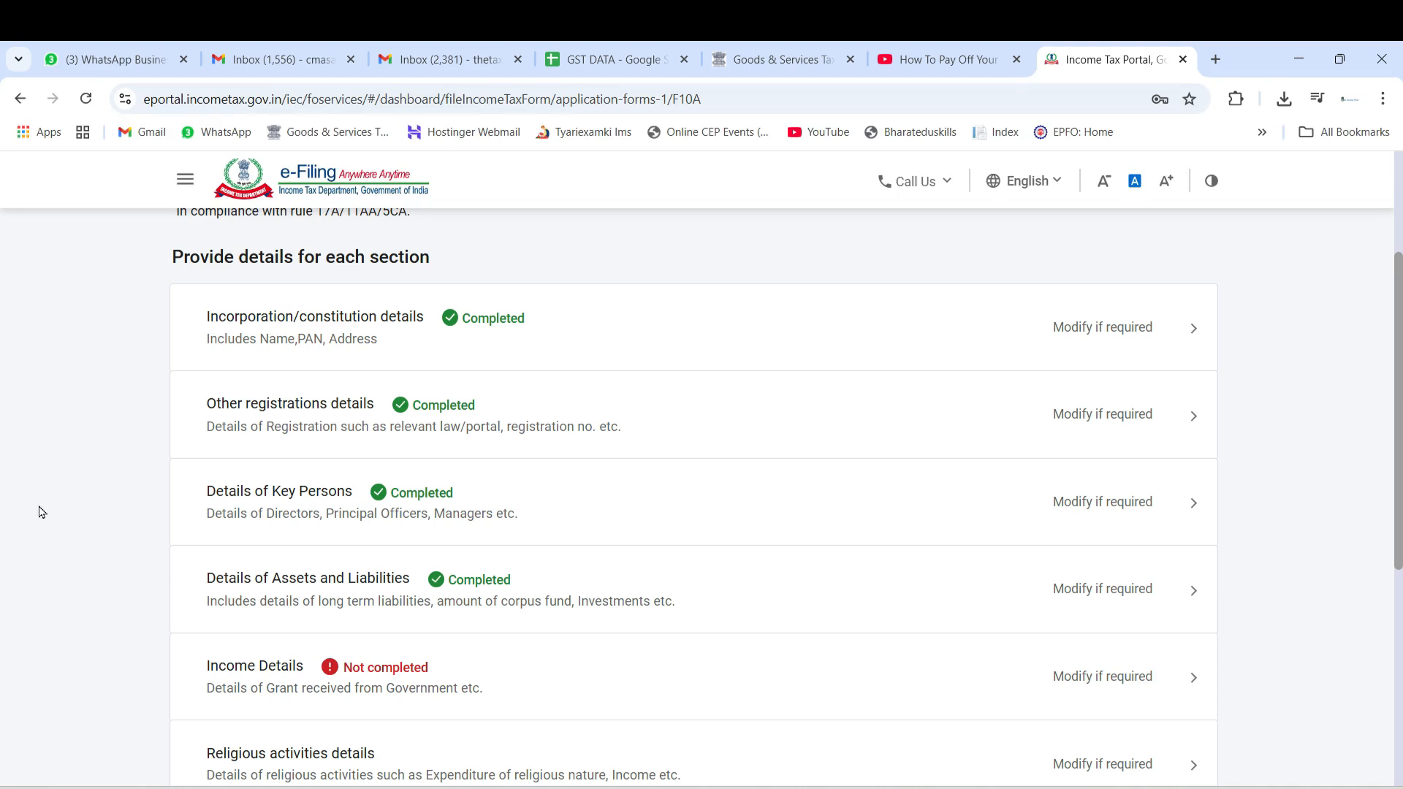
{"action": "scroll", "coordinate": [41, 512], "scroll_direction": "down", "scroll_amount": 3}
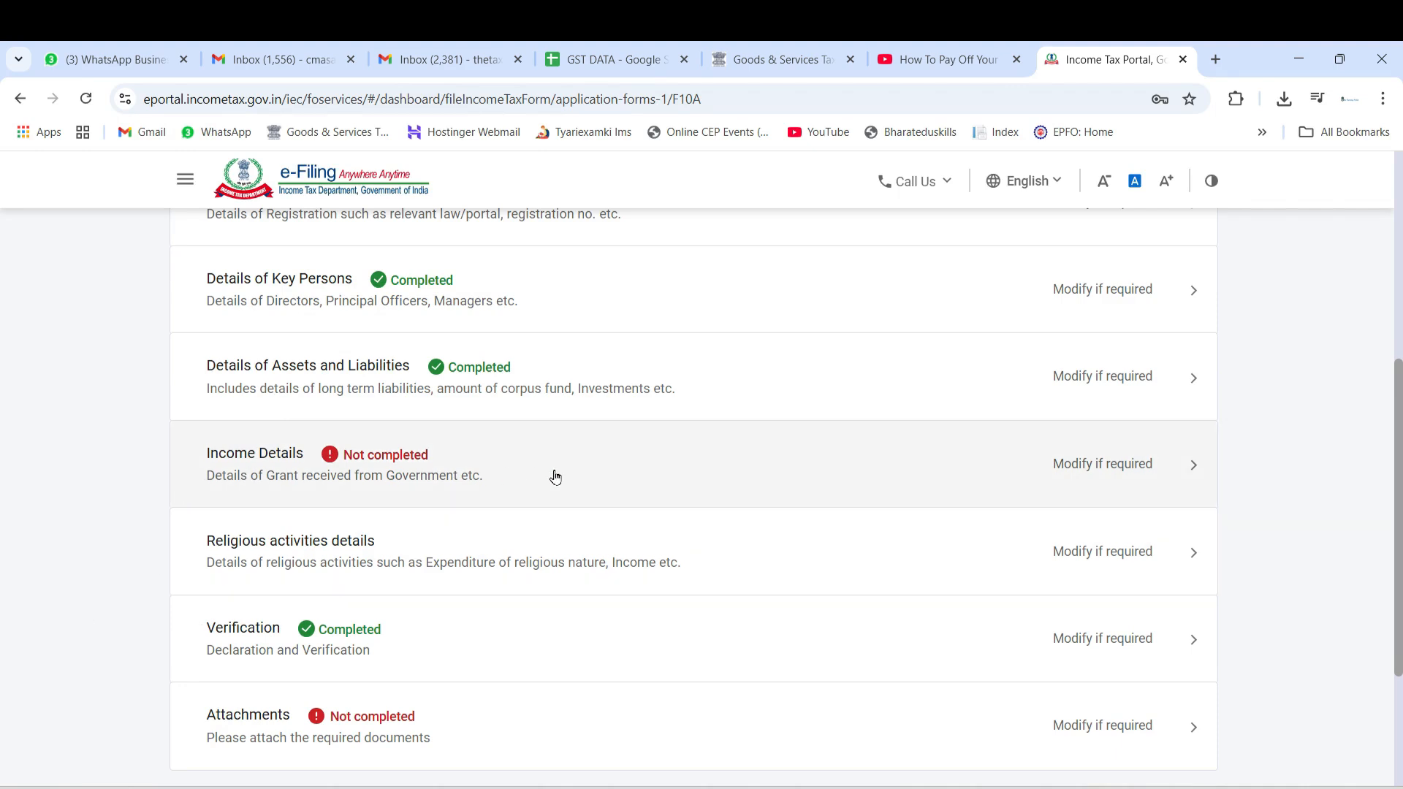
{"action": "left_click", "coordinate": [555, 477]}
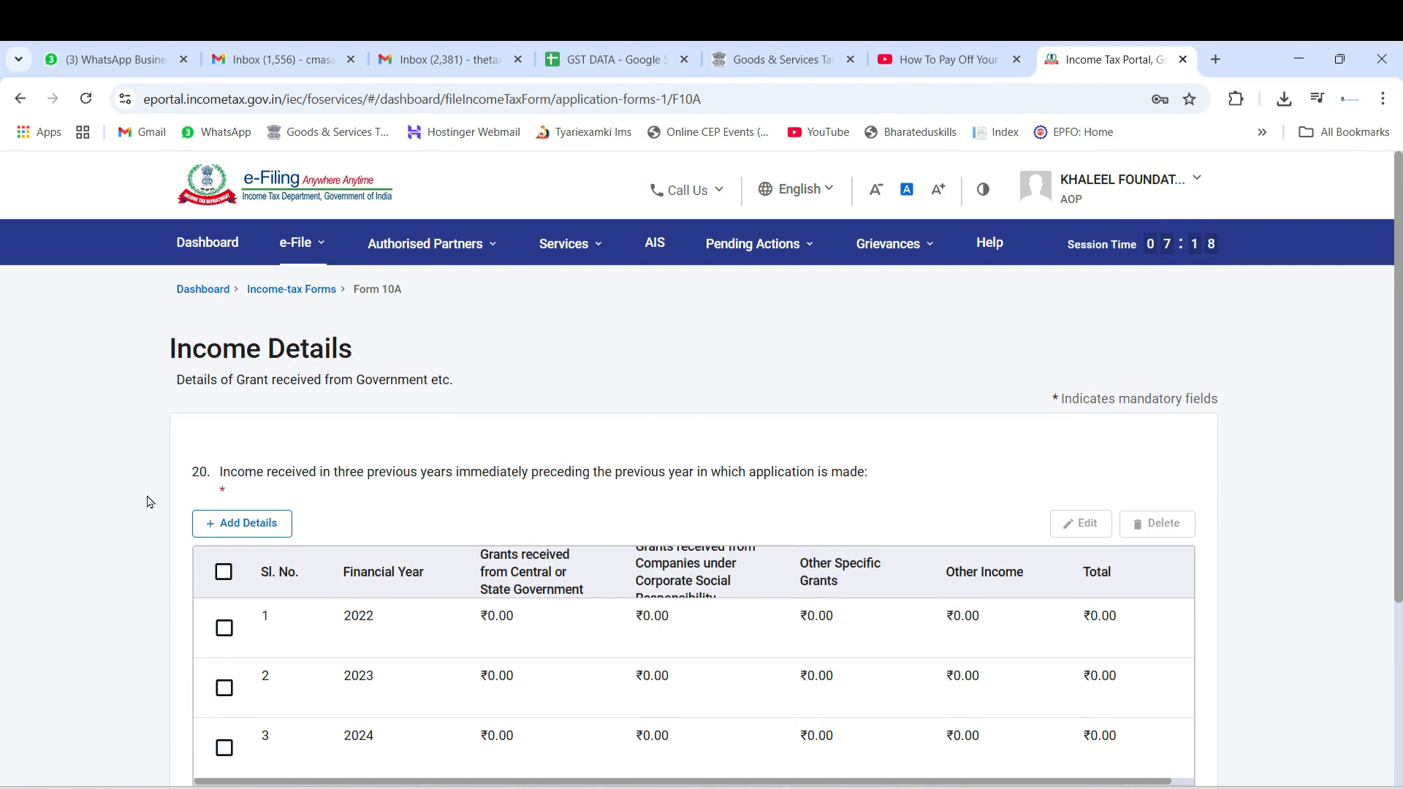
{"action": "scroll", "coordinate": [119, 544], "scroll_direction": "down", "scroll_amount": 4}
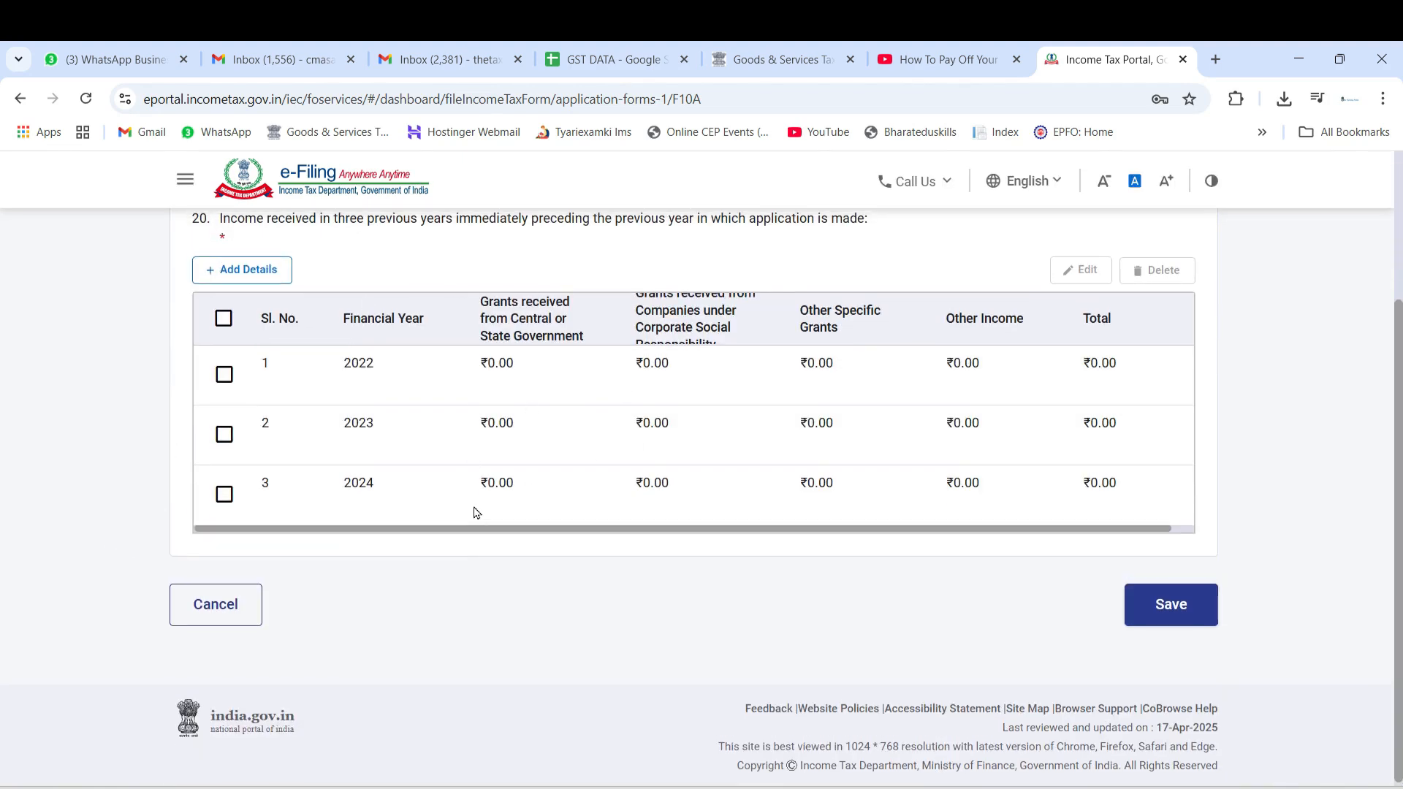
{"action": "scroll", "coordinate": [476, 511], "scroll_direction": "up", "scroll_amount": 4}
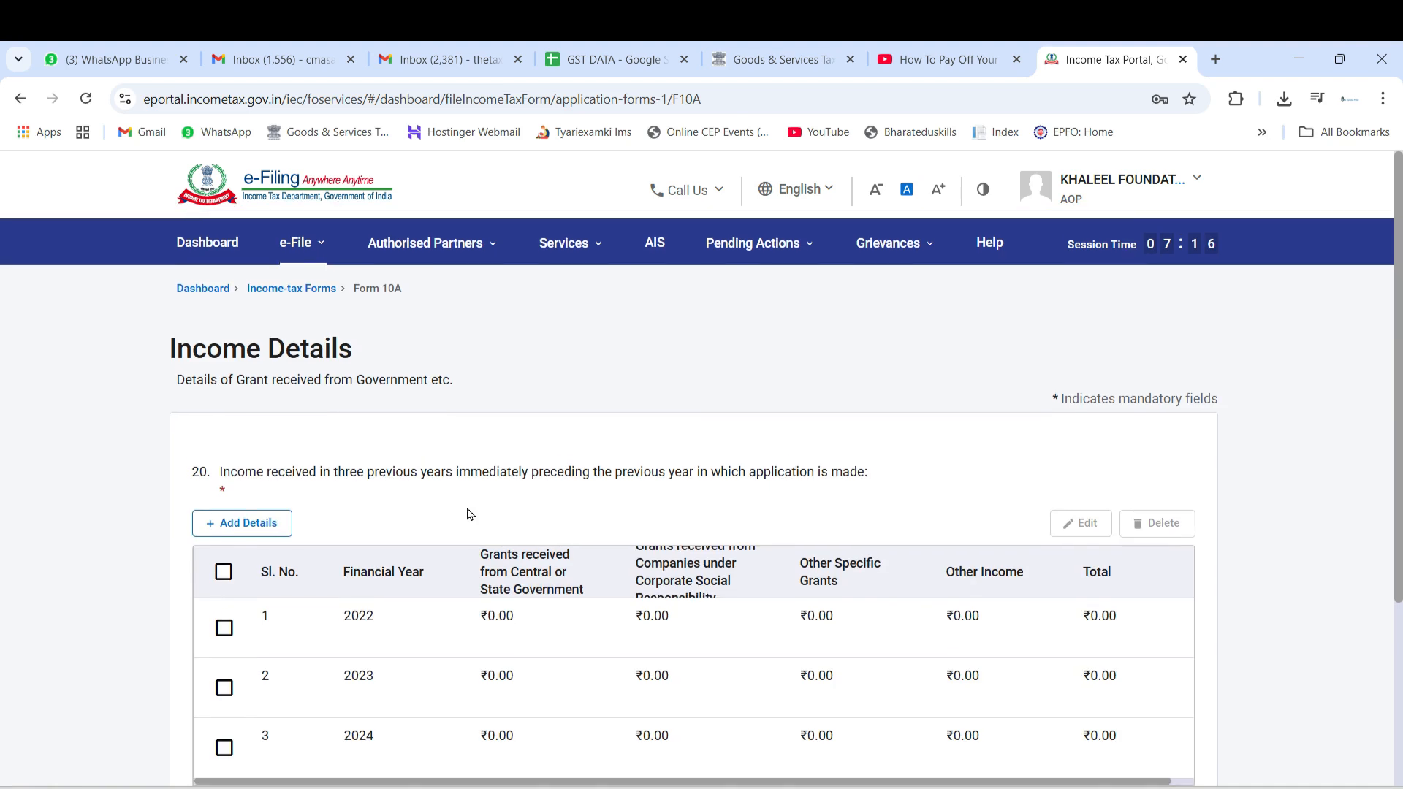
{"action": "left_click", "coordinate": [224, 520]}
{"action": "left_click", "coordinate": [299, 385]}
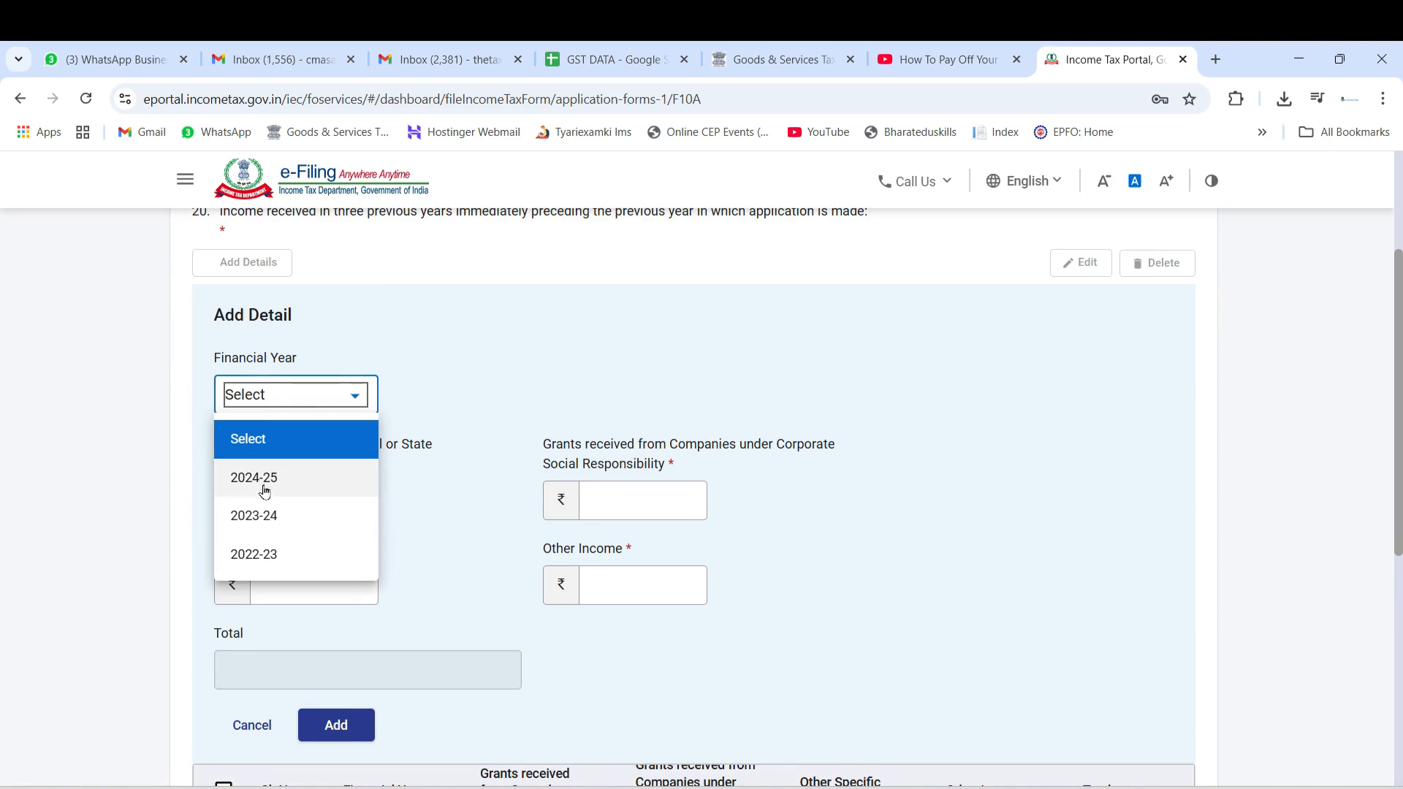
{"action": "left_click", "coordinate": [185, 462]}
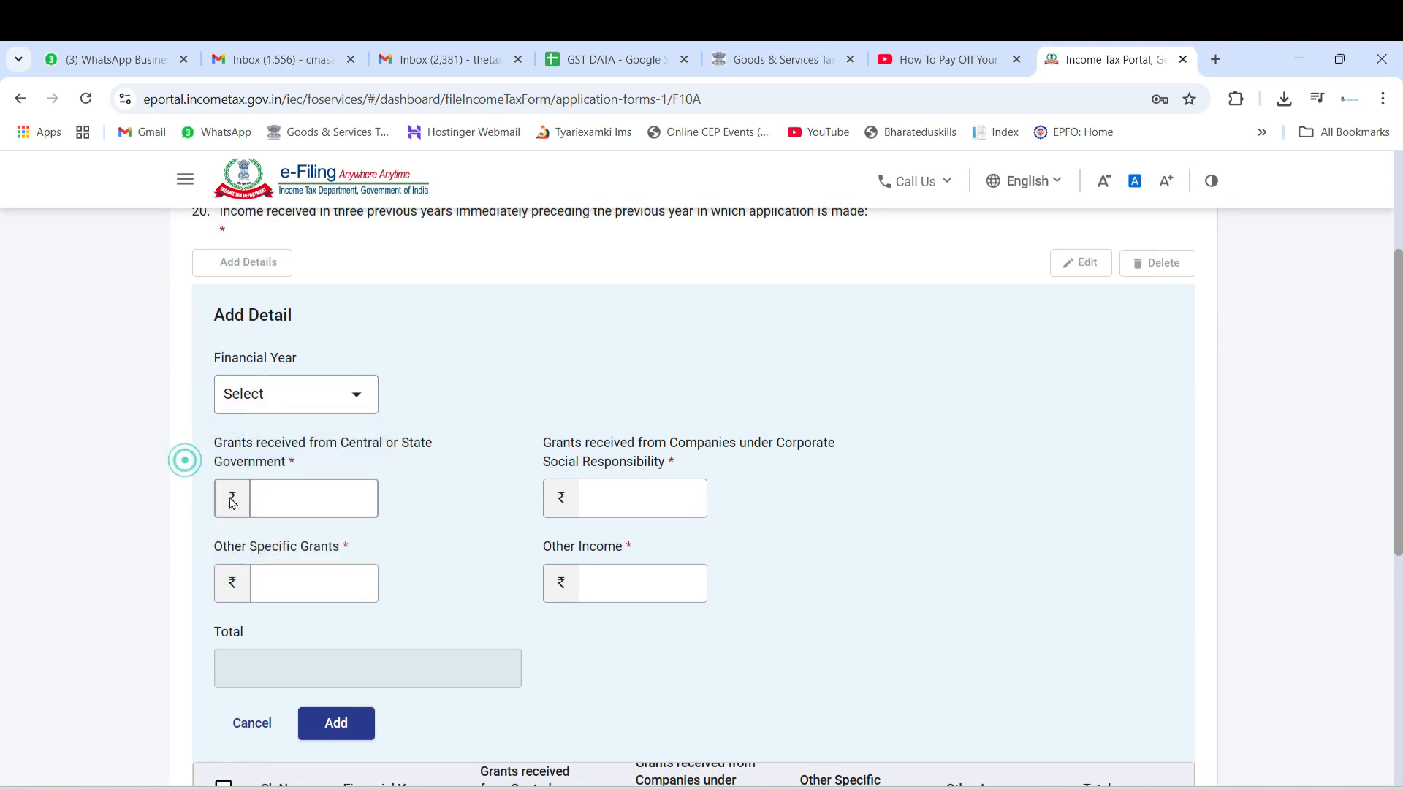
{"action": "scroll", "coordinate": [219, 459], "scroll_direction": "down", "scroll_amount": 3}
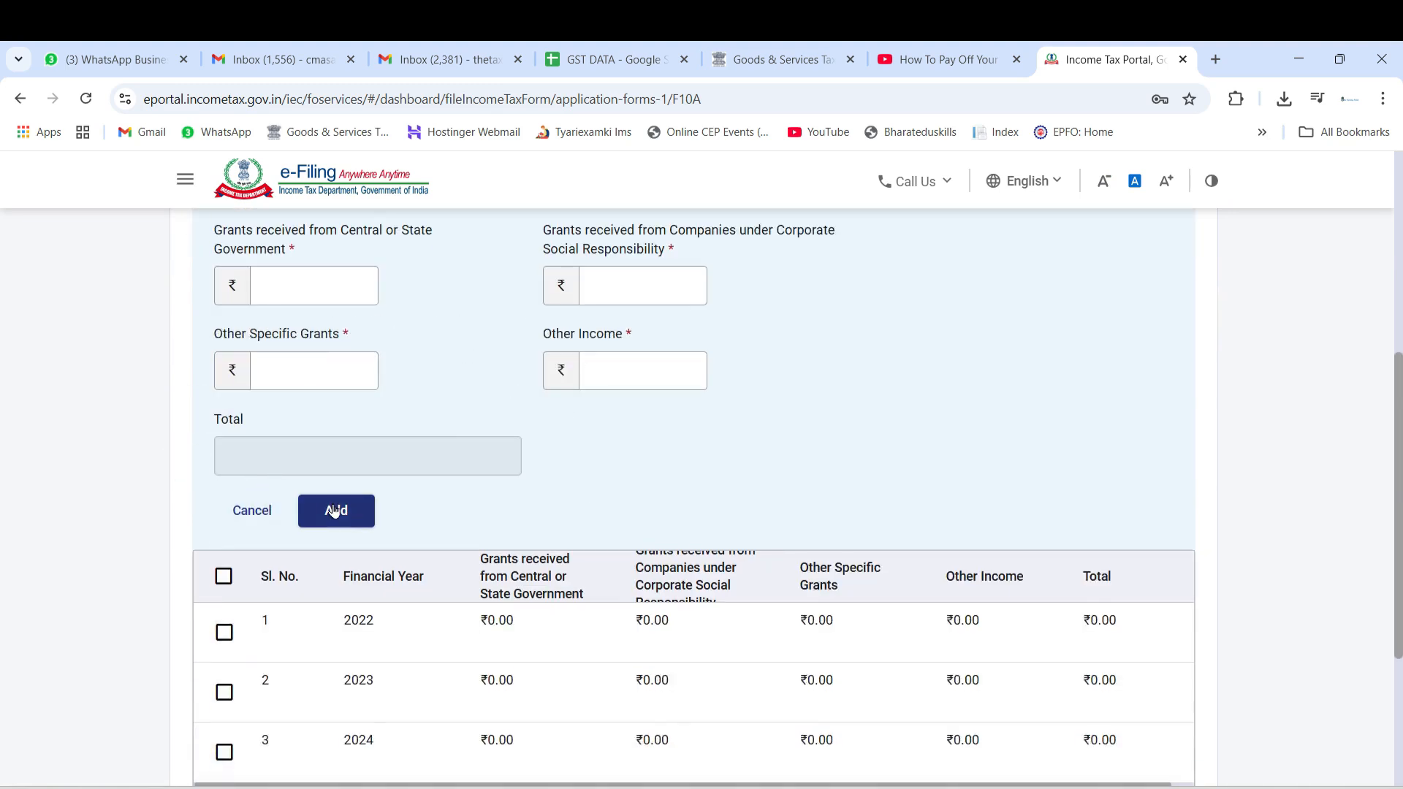
{"action": "left_click", "coordinate": [273, 514]}
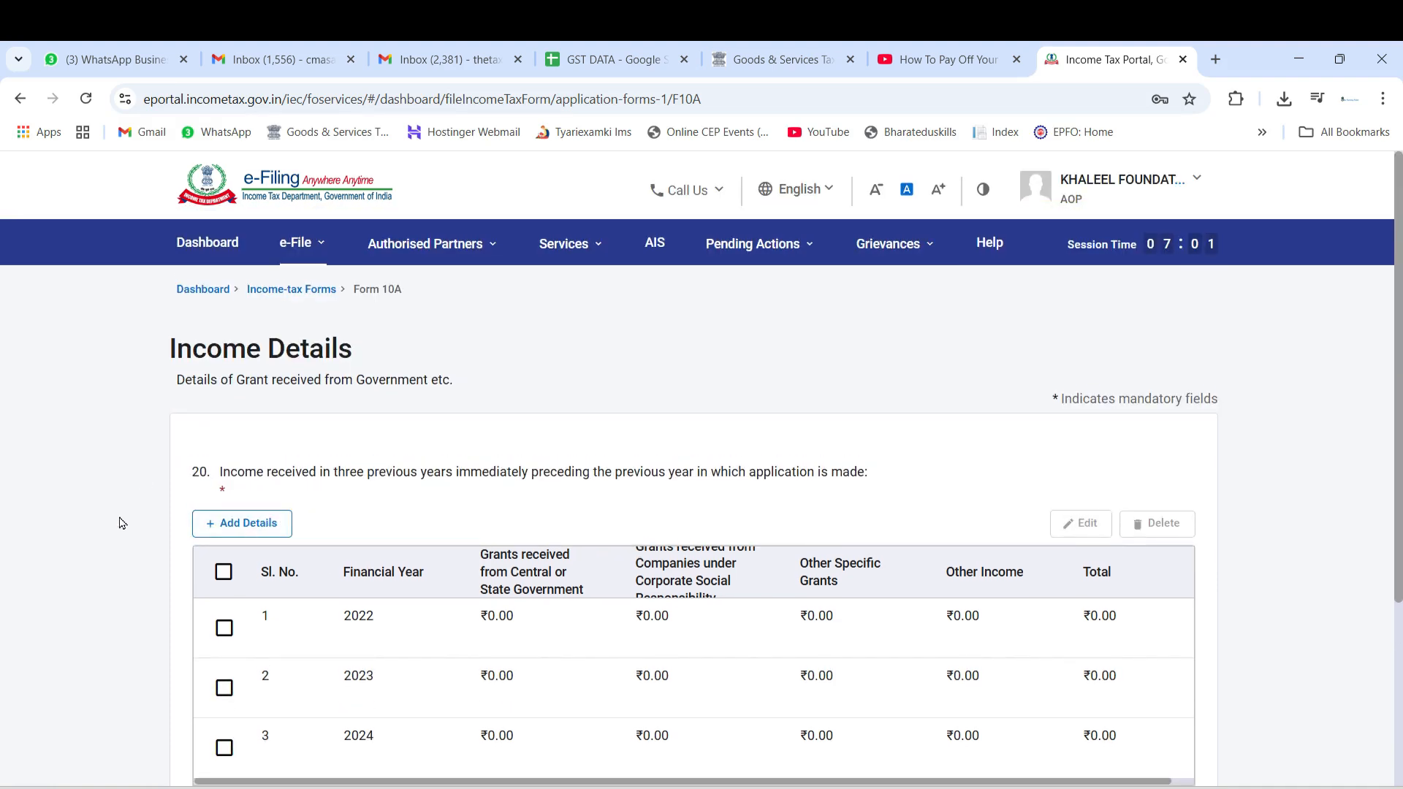
Save the Income Details section and open the Religious activities details section
{"action": "scroll", "coordinate": [559, 465], "scroll_direction": "down", "scroll_amount": 3}
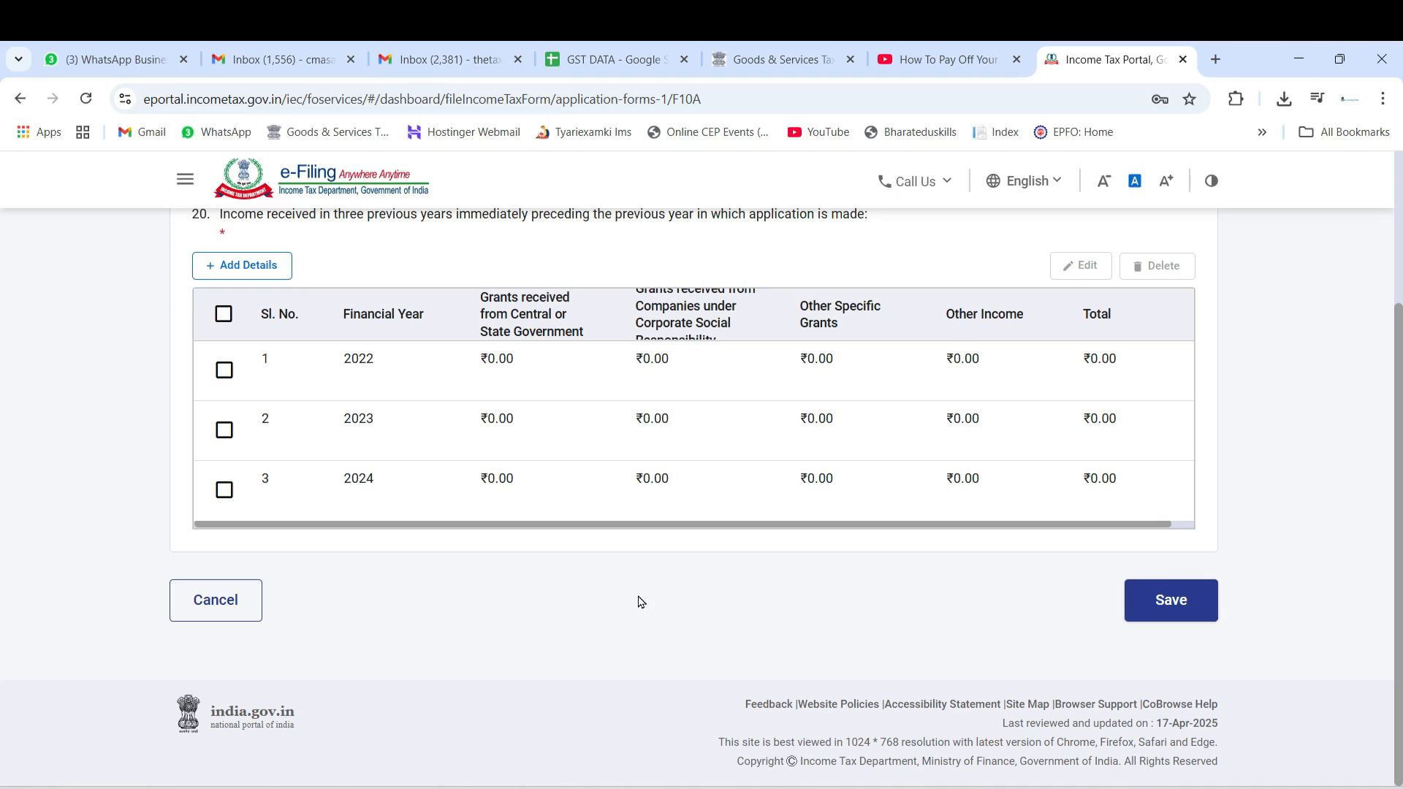
{"action": "left_click", "coordinate": [1159, 603]}
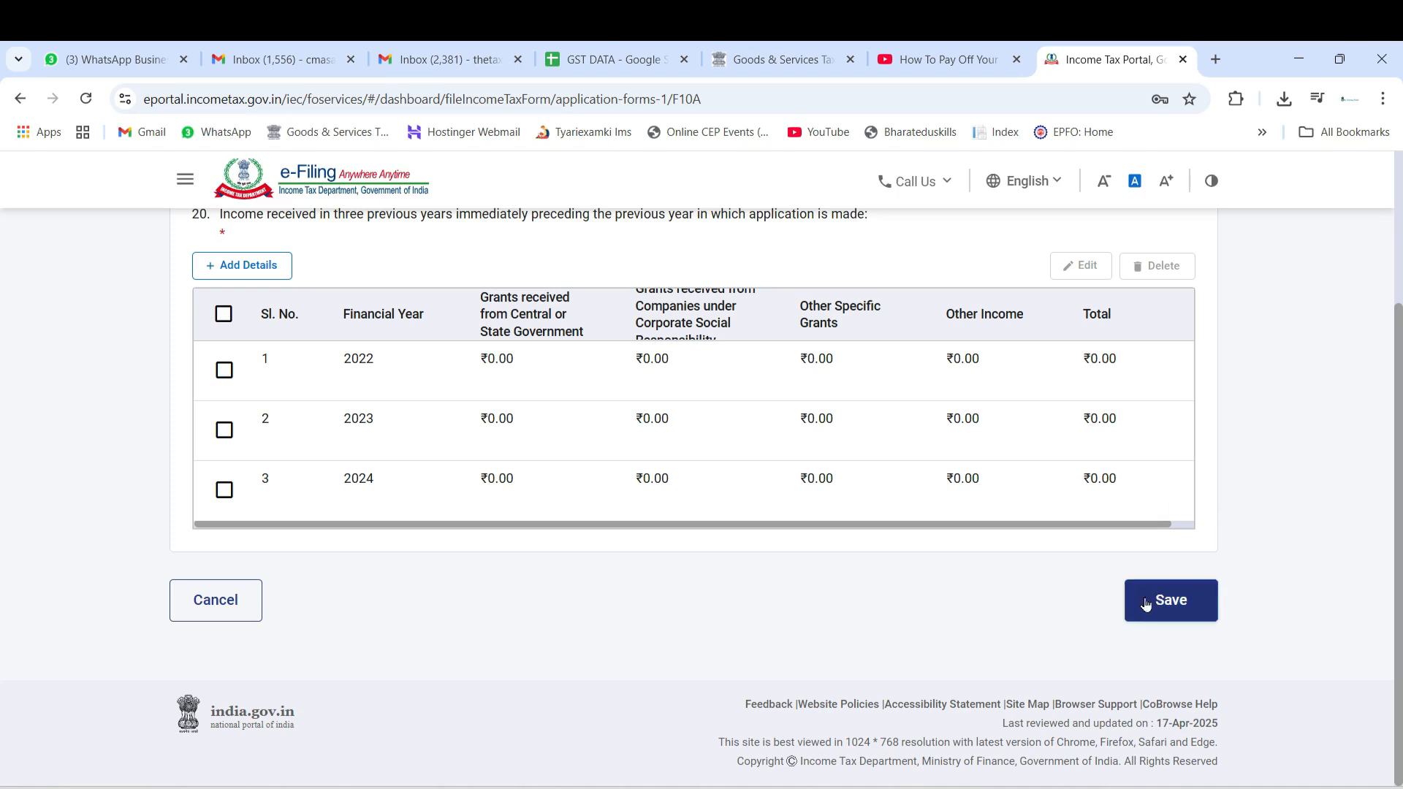
{"action": "scroll", "coordinate": [423, 511], "scroll_direction": "down", "scroll_amount": 5}
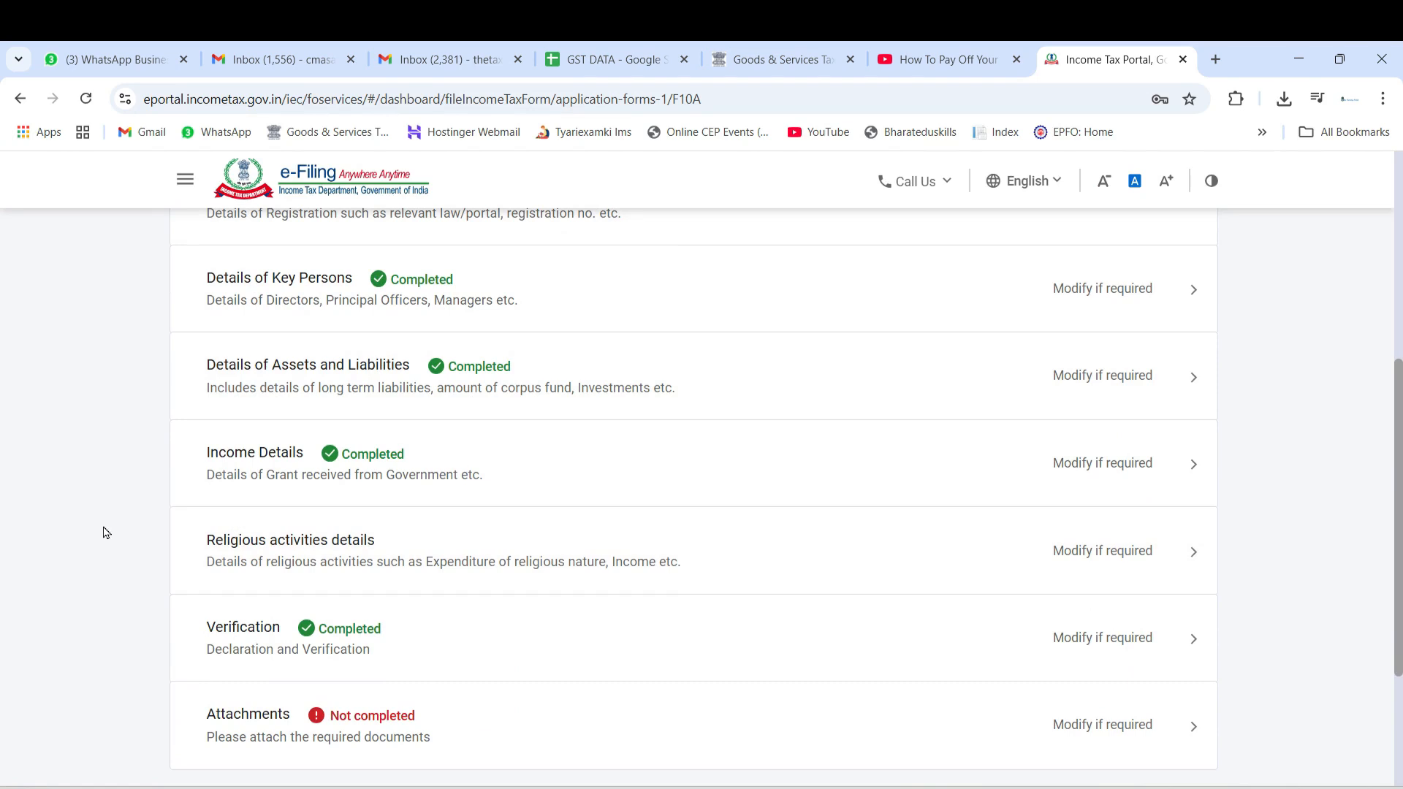
{"action": "left_click", "coordinate": [416, 546]}
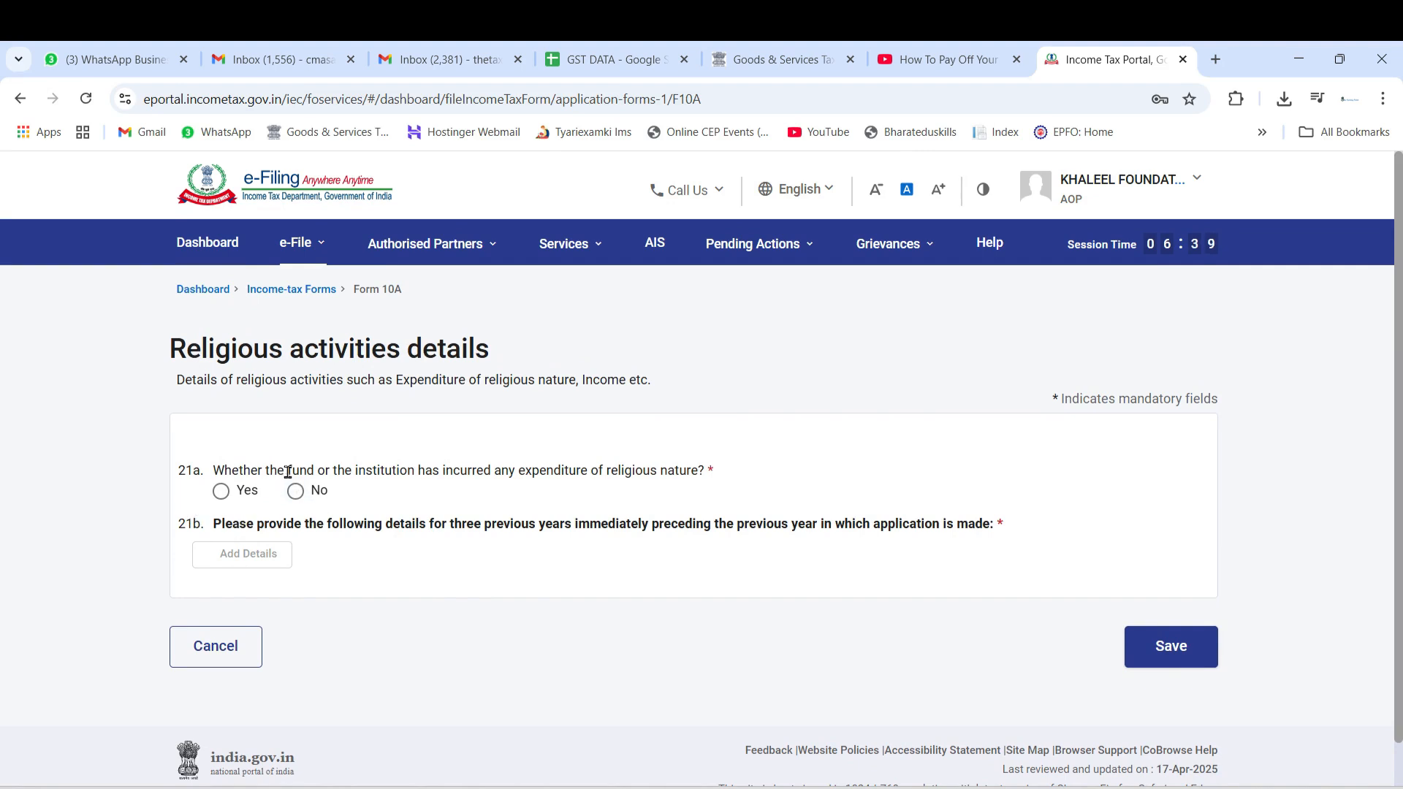
Answer No to question 21a about expenditure of religious nature and save the section
{"action": "left_click_drag", "start_coordinate": [307, 471], "coordinate": [468, 471]}
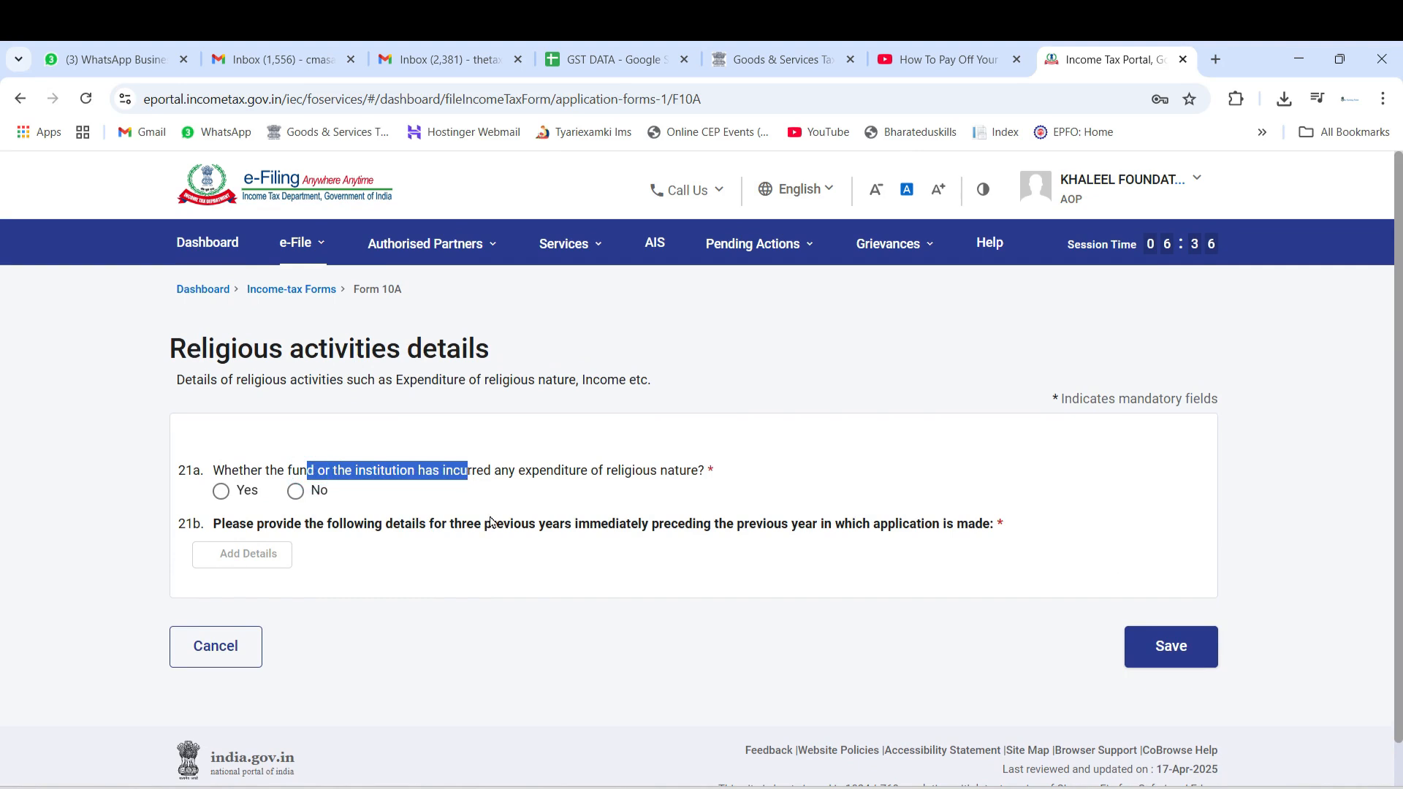
{"action": "left_click", "coordinate": [296, 491]}
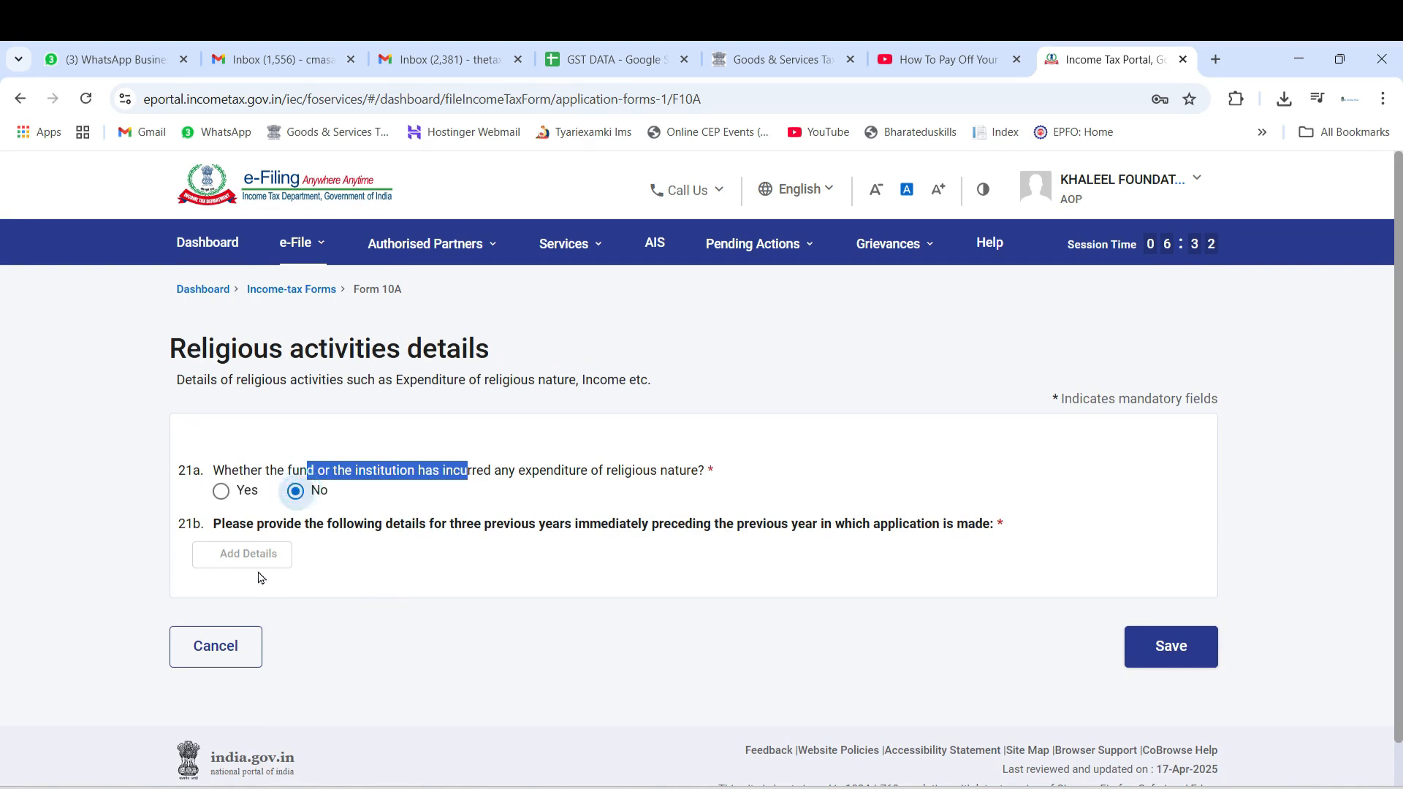
{"action": "left_click", "coordinate": [1190, 654]}
Open the Verification section, review the declaration, signatory details and place, and save it
{"action": "scroll", "coordinate": [102, 551], "scroll_direction": "down", "scroll_amount": 3}
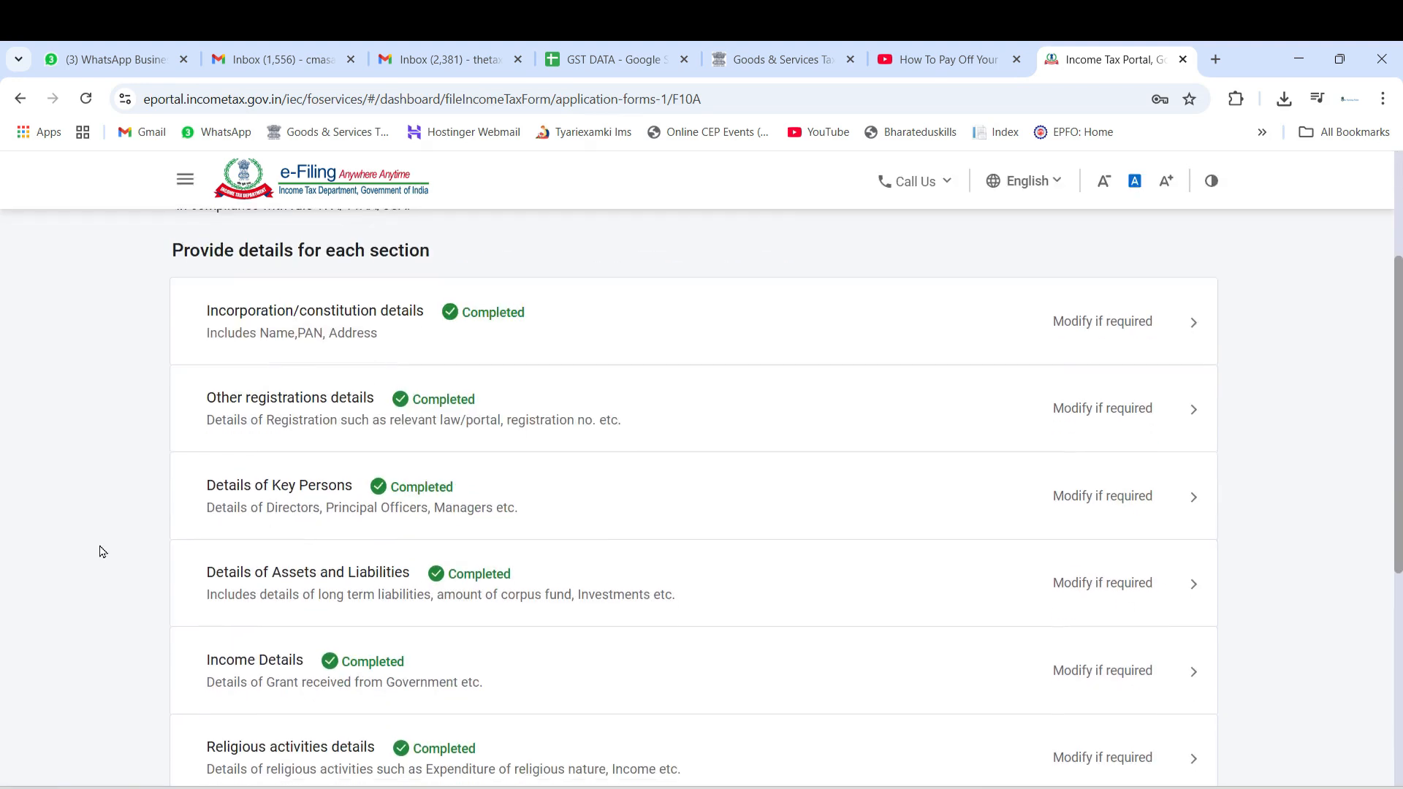
{"action": "scroll", "coordinate": [103, 552], "scroll_direction": "down", "scroll_amount": 3}
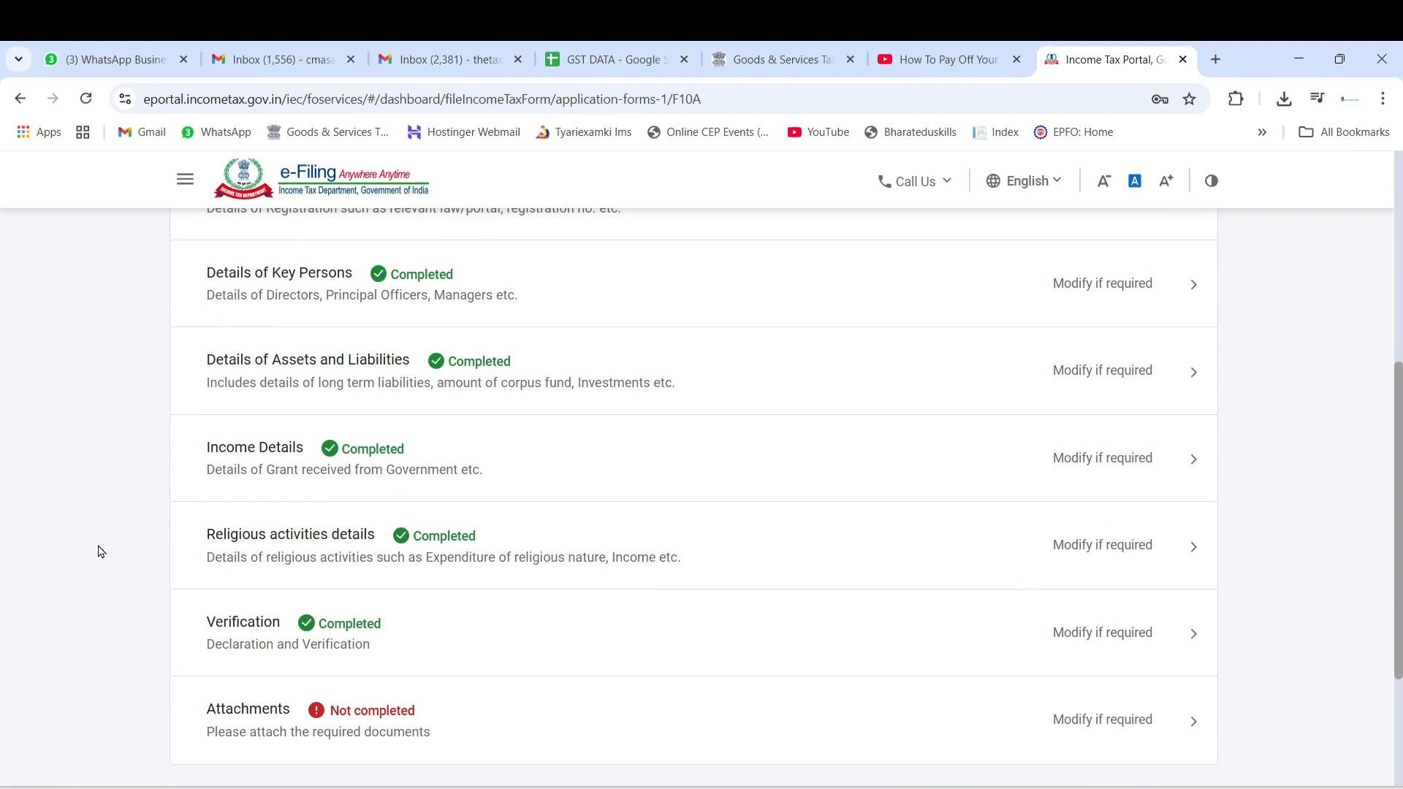
{"action": "scroll", "coordinate": [93, 559], "scroll_direction": "down", "scroll_amount": 3}
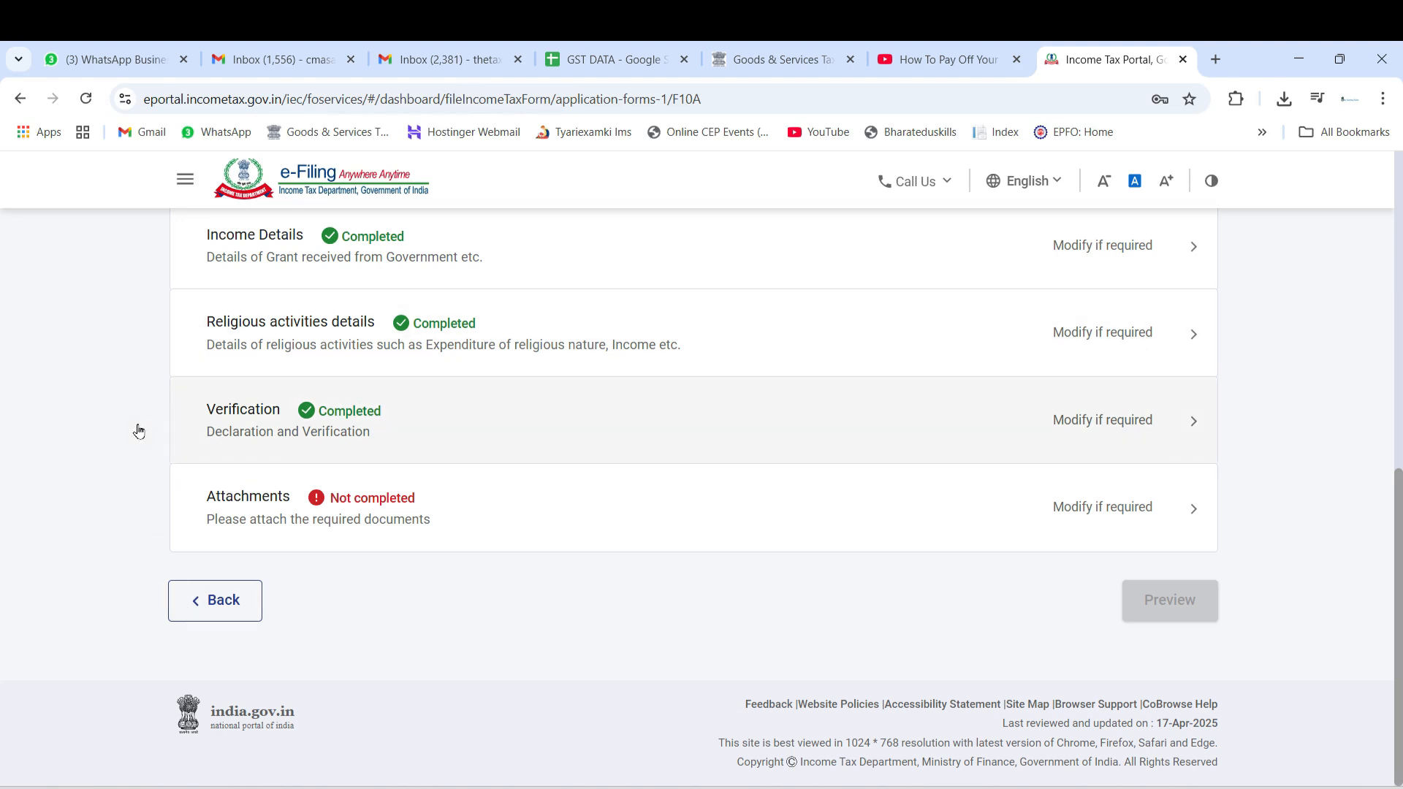
{"action": "left_click", "coordinate": [456, 433]}
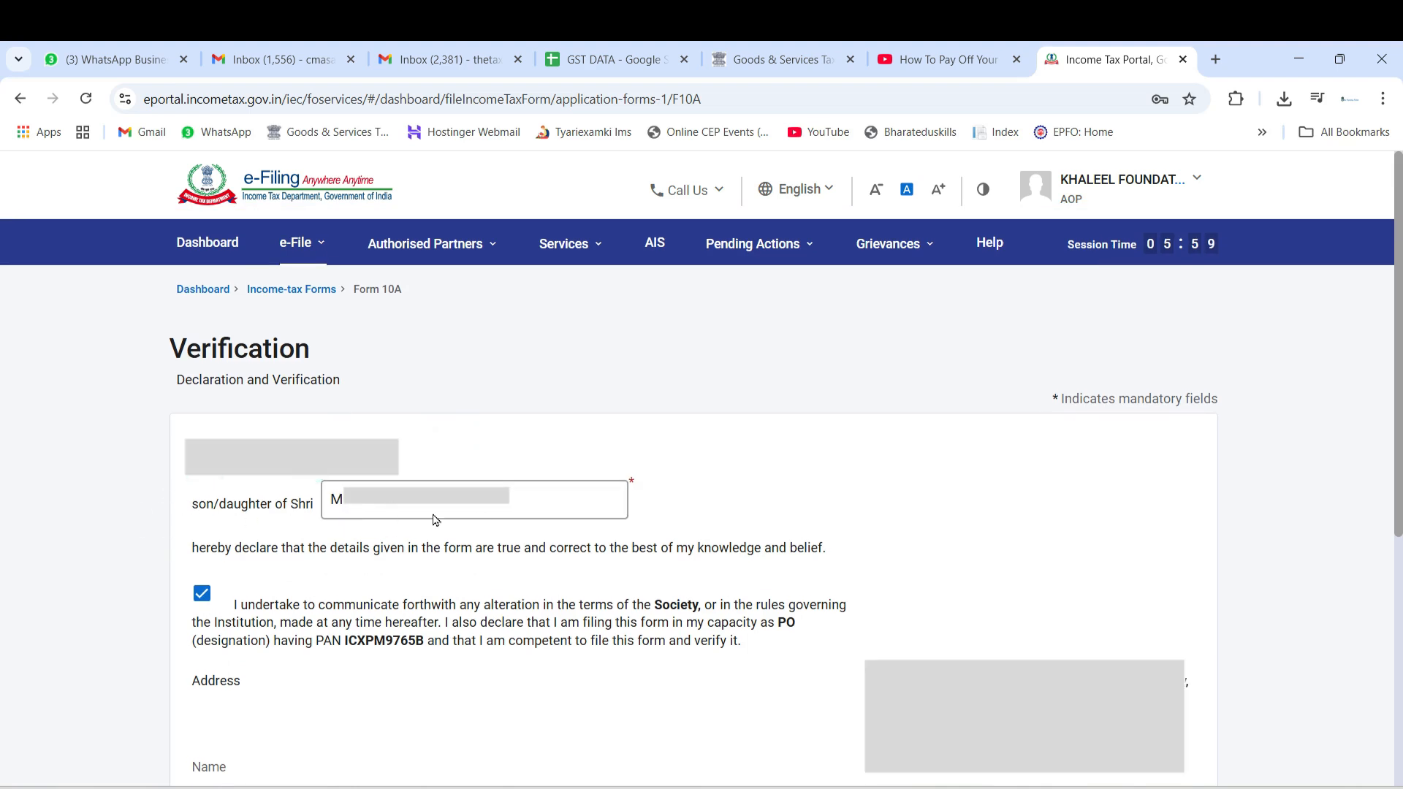
{"action": "scroll", "coordinate": [229, 327], "scroll_direction": "down", "scroll_amount": 3}
{"action": "scroll", "coordinate": [109, 416], "scroll_direction": "up", "scroll_amount": 4}
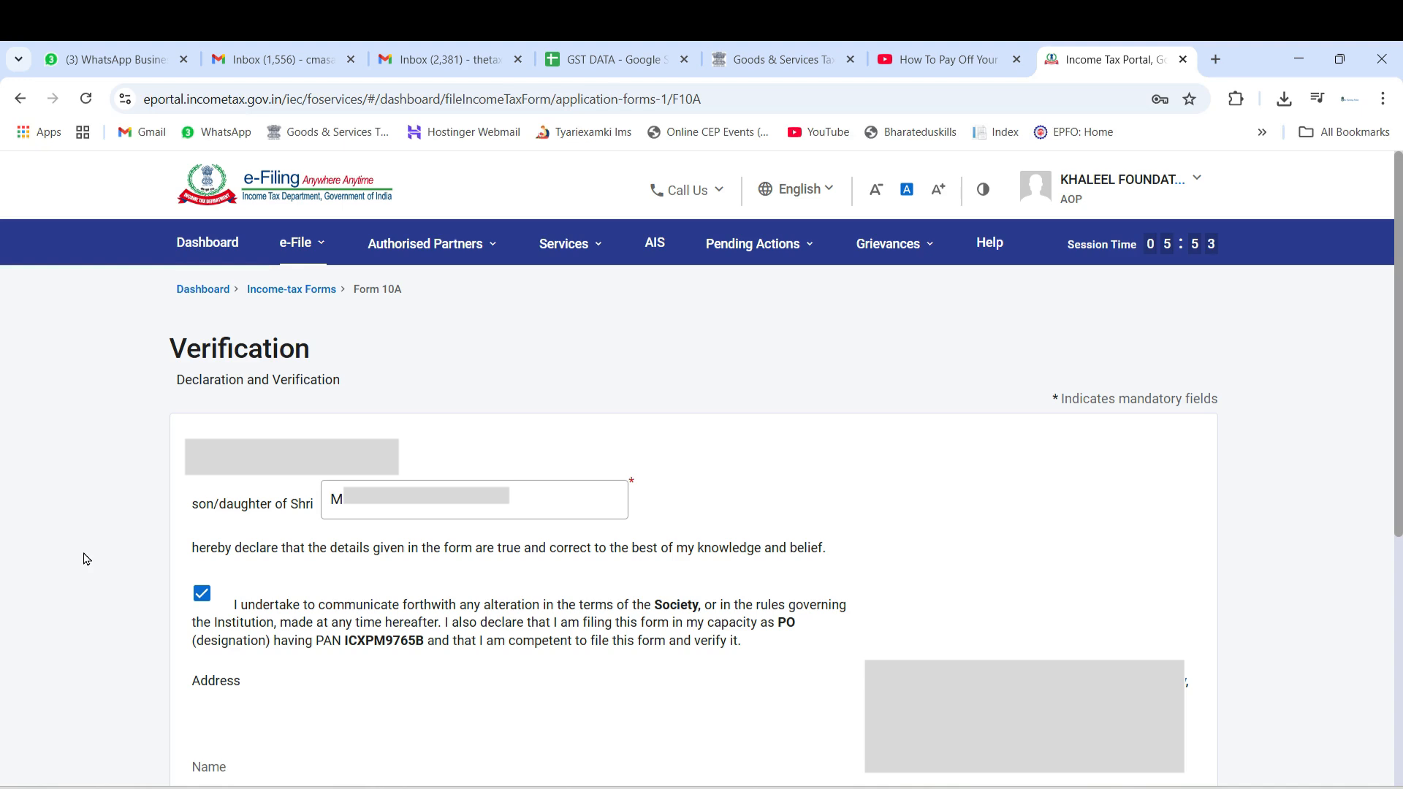
{"action": "scroll", "coordinate": [73, 557], "scroll_direction": "down", "scroll_amount": 4}
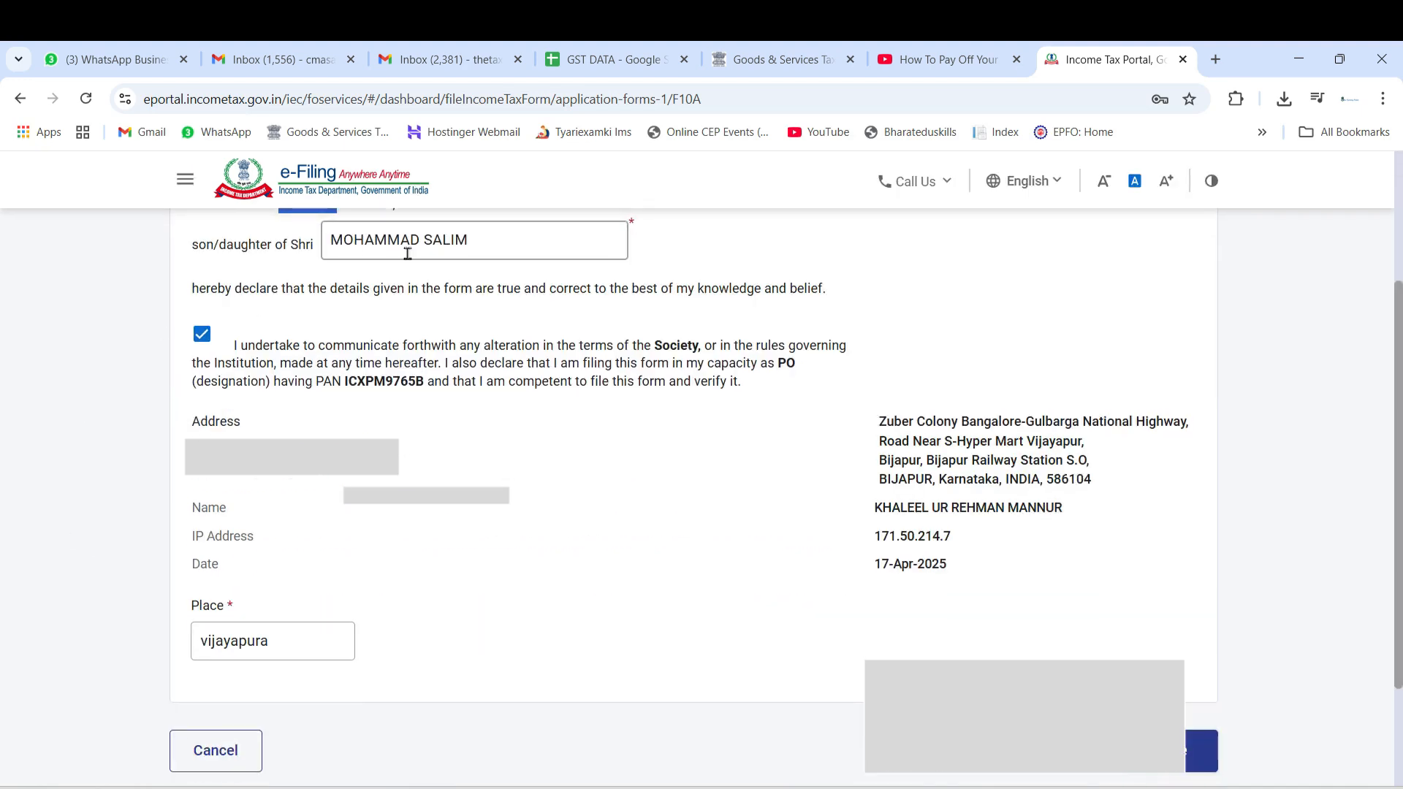
{"action": "scroll", "coordinate": [95, 503], "scroll_direction": "down", "scroll_amount": 2}
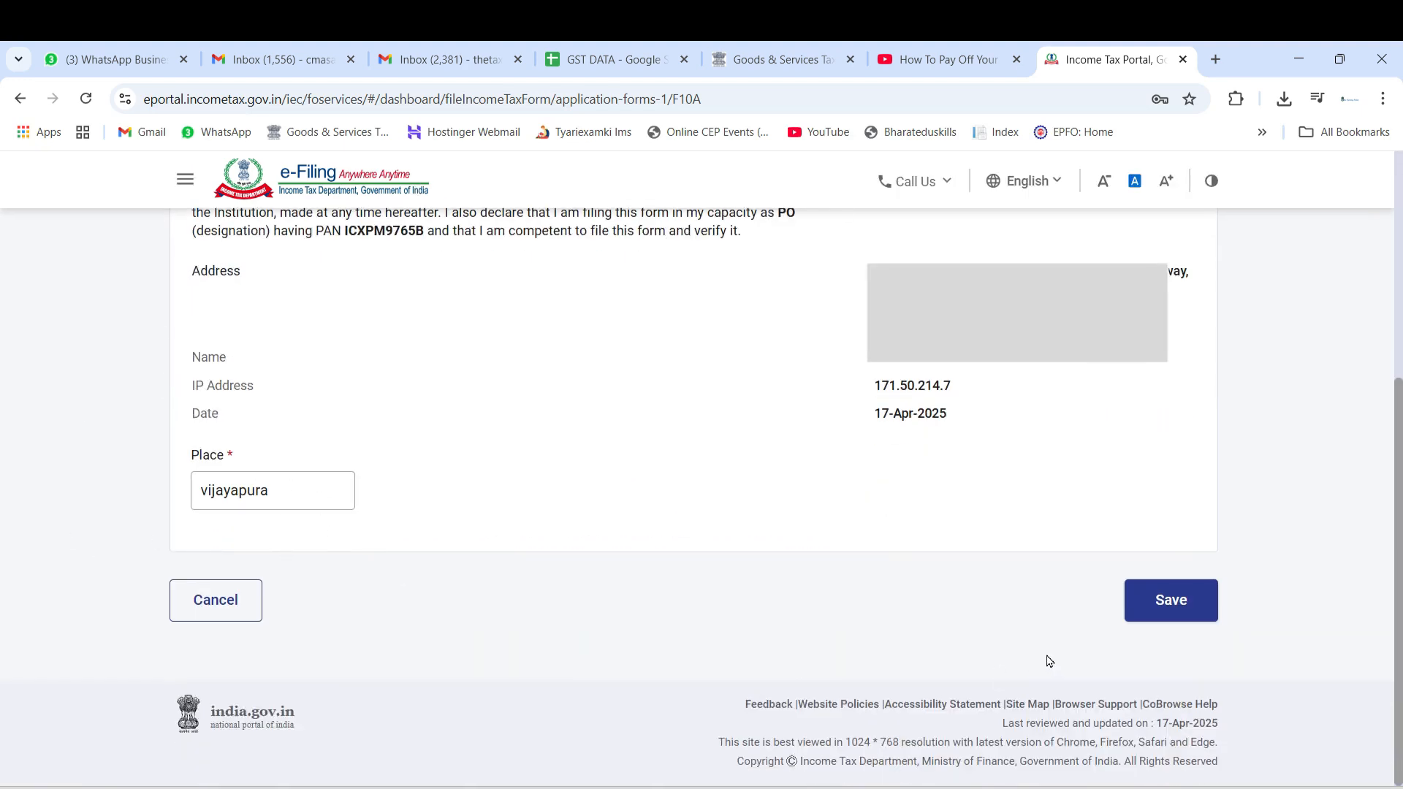
{"action": "left_click", "coordinate": [1184, 608]}
Review the trust instrument and creation document requirements in the Attachments section, and continue the expiring session
{"action": "scroll", "coordinate": [151, 585], "scroll_direction": "down", "scroll_amount": 6}
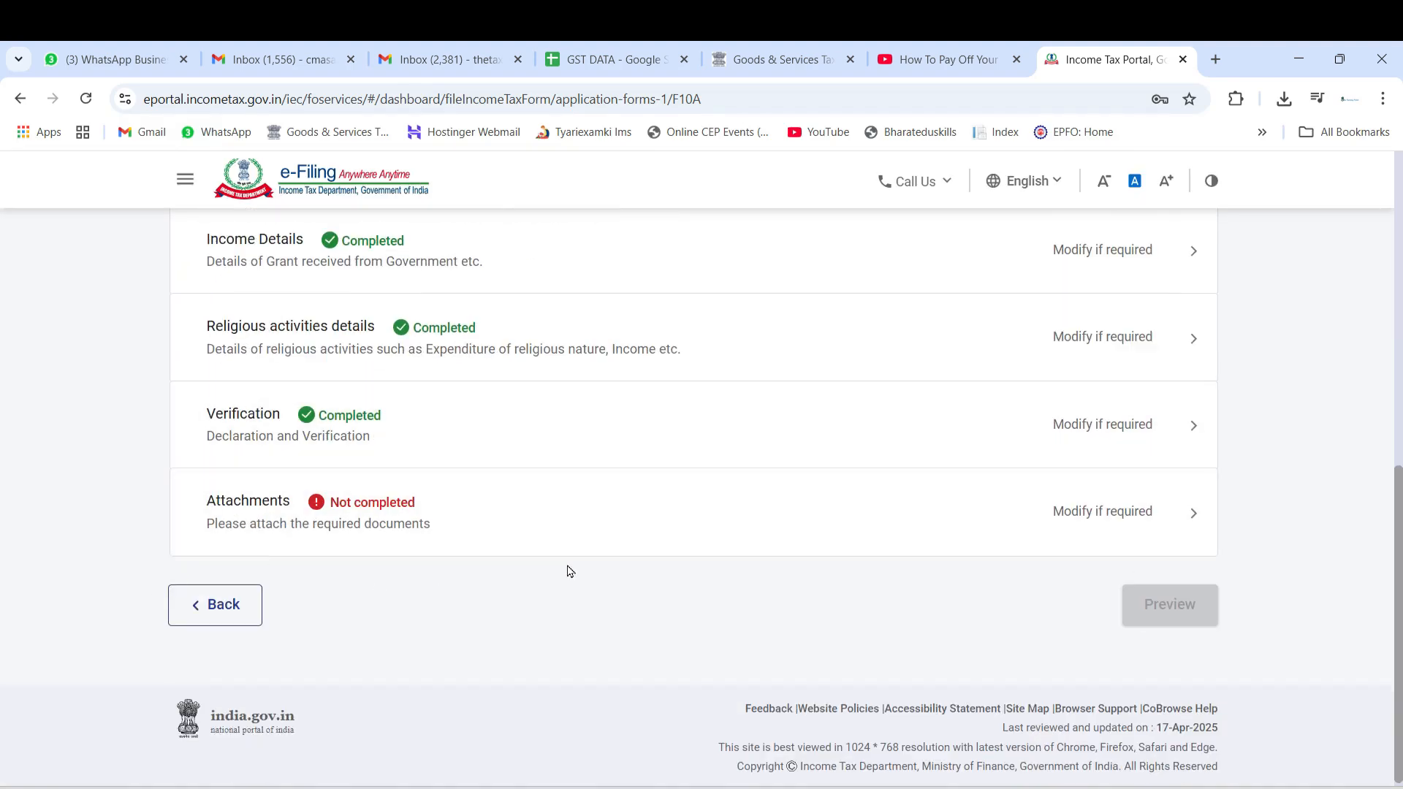
{"action": "left_click", "coordinate": [526, 523]}
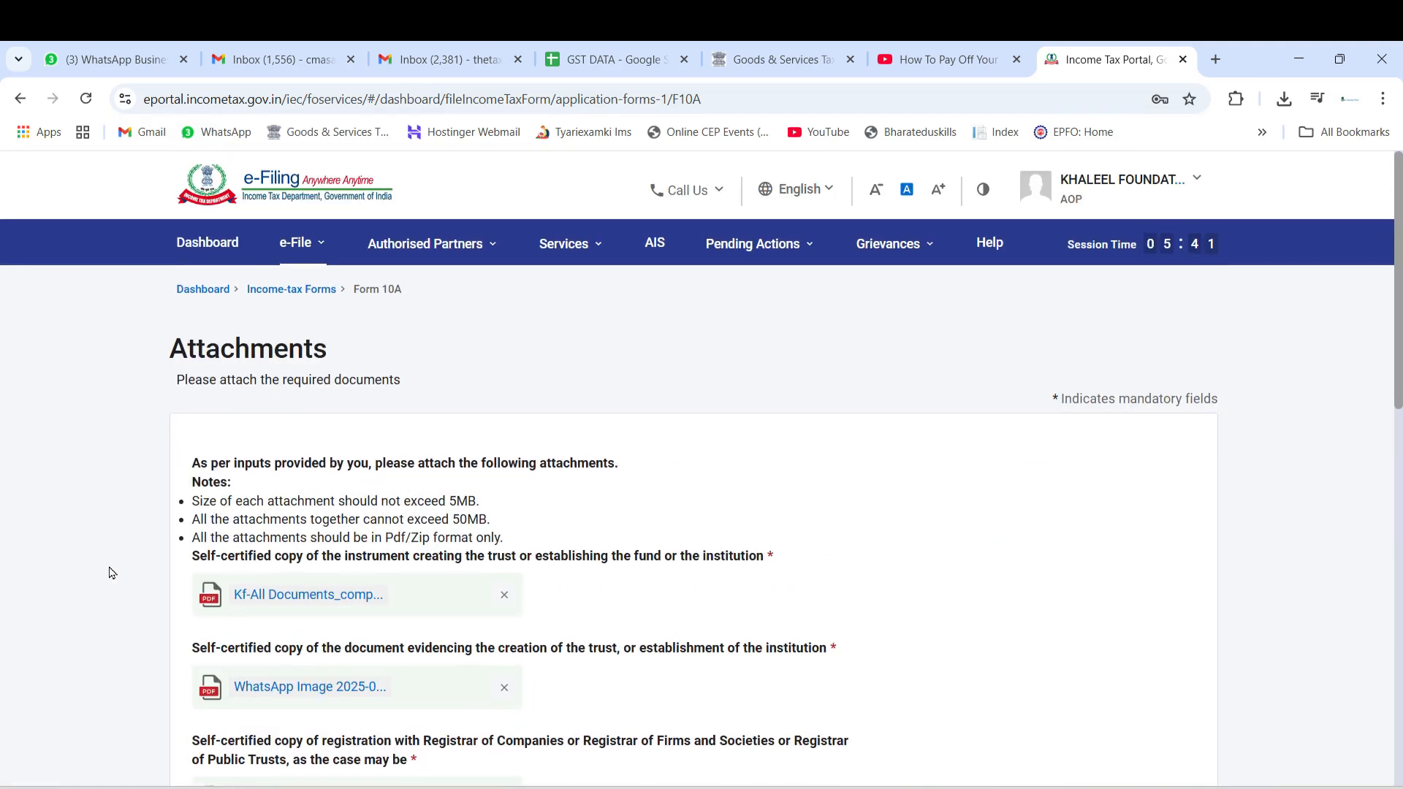
{"action": "scroll", "coordinate": [112, 573], "scroll_direction": "down", "scroll_amount": 3}
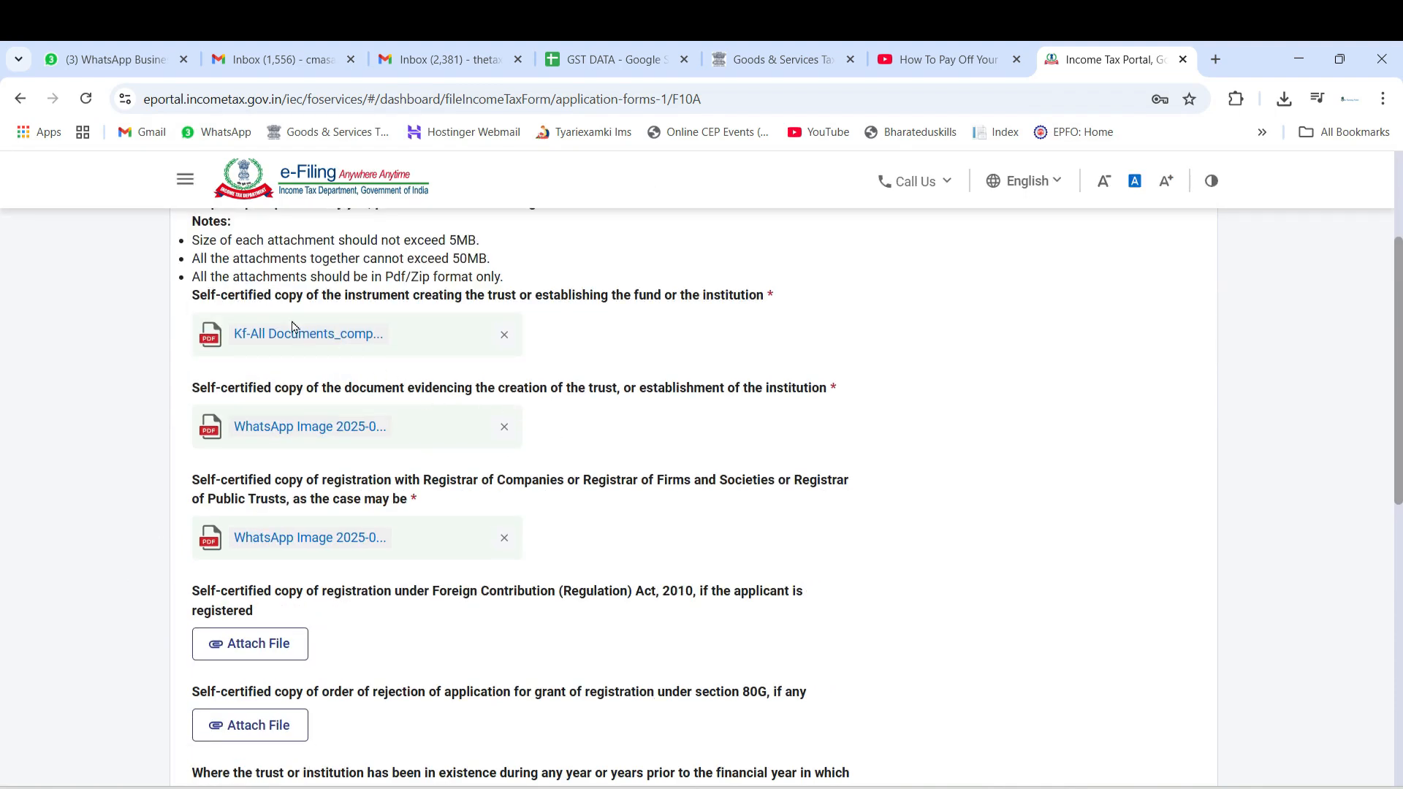
{"action": "left_click_drag", "start_coordinate": [356, 295], "coordinate": [690, 298]}
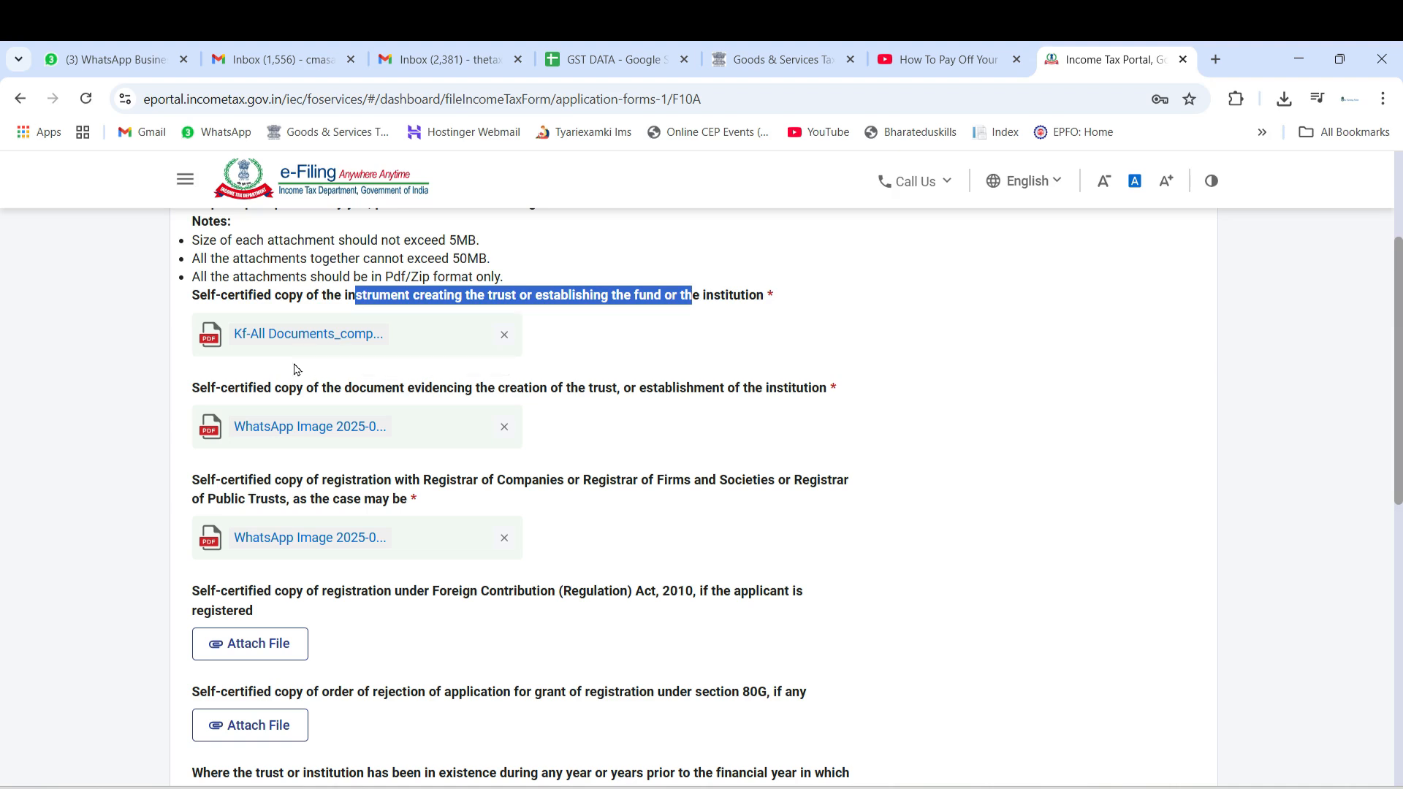
{"action": "left_click_drag", "start_coordinate": [202, 389], "coordinate": [619, 390]}
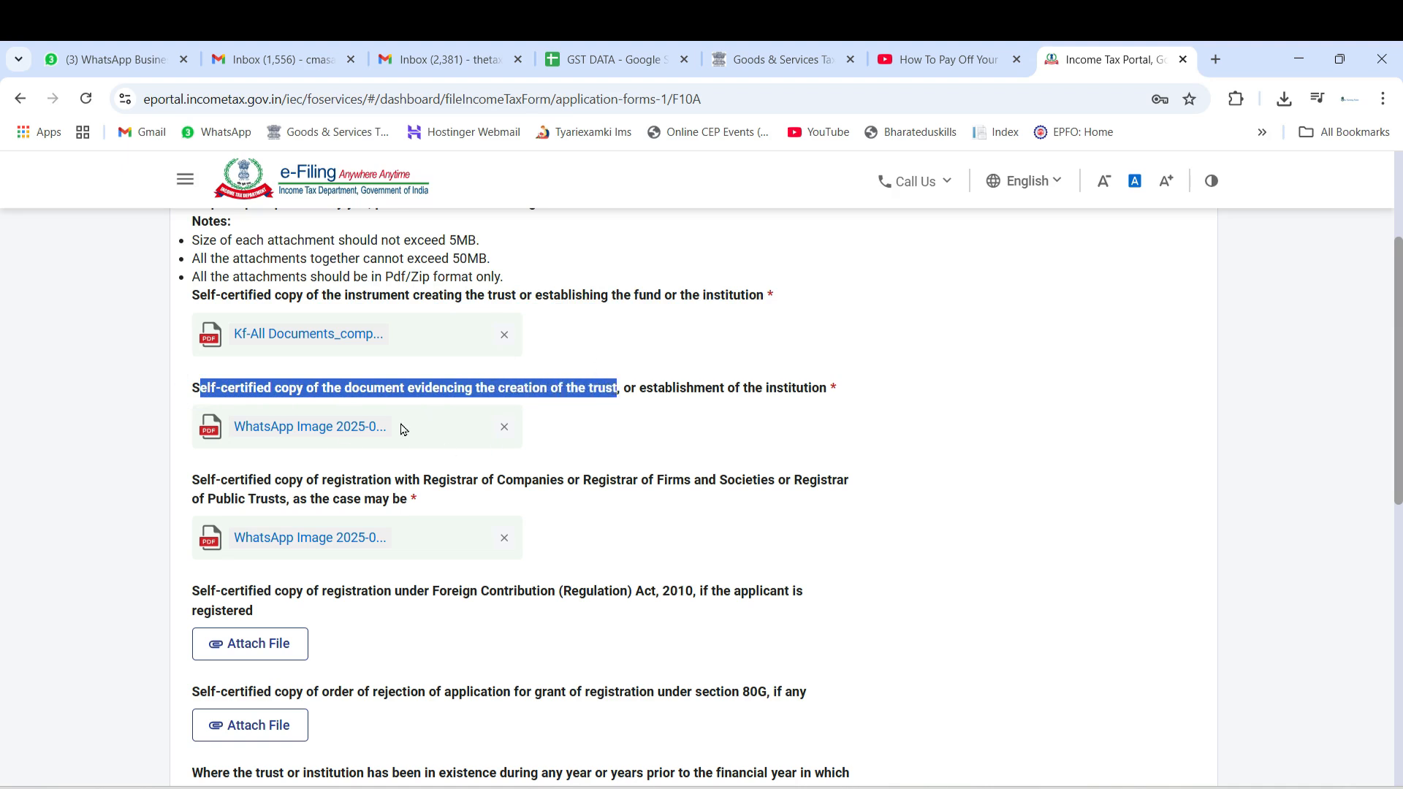
{"action": "left_click_drag", "start_coordinate": [543, 295], "coordinate": [676, 295]}
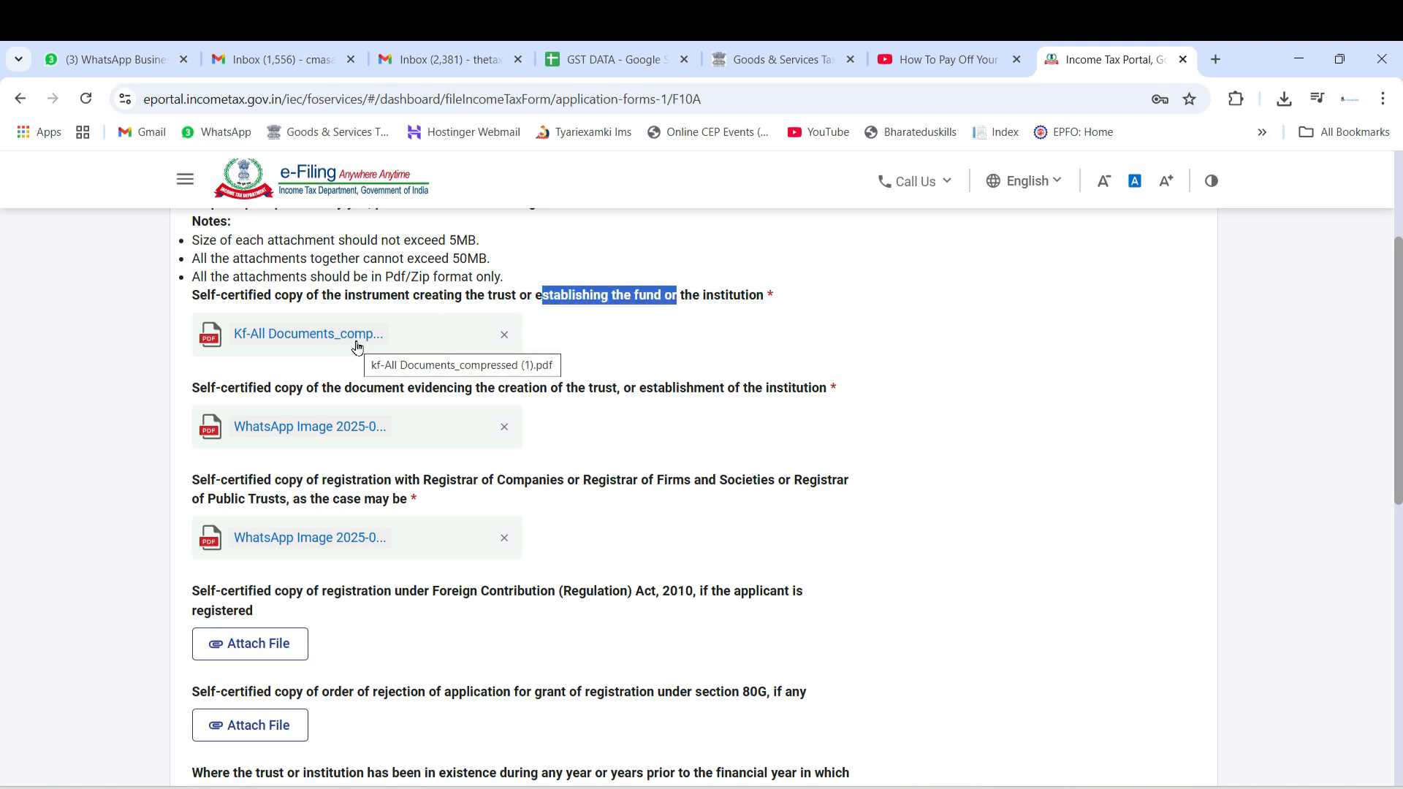
{"action": "left_click_drag", "start_coordinate": [344, 389], "coordinate": [627, 393]}
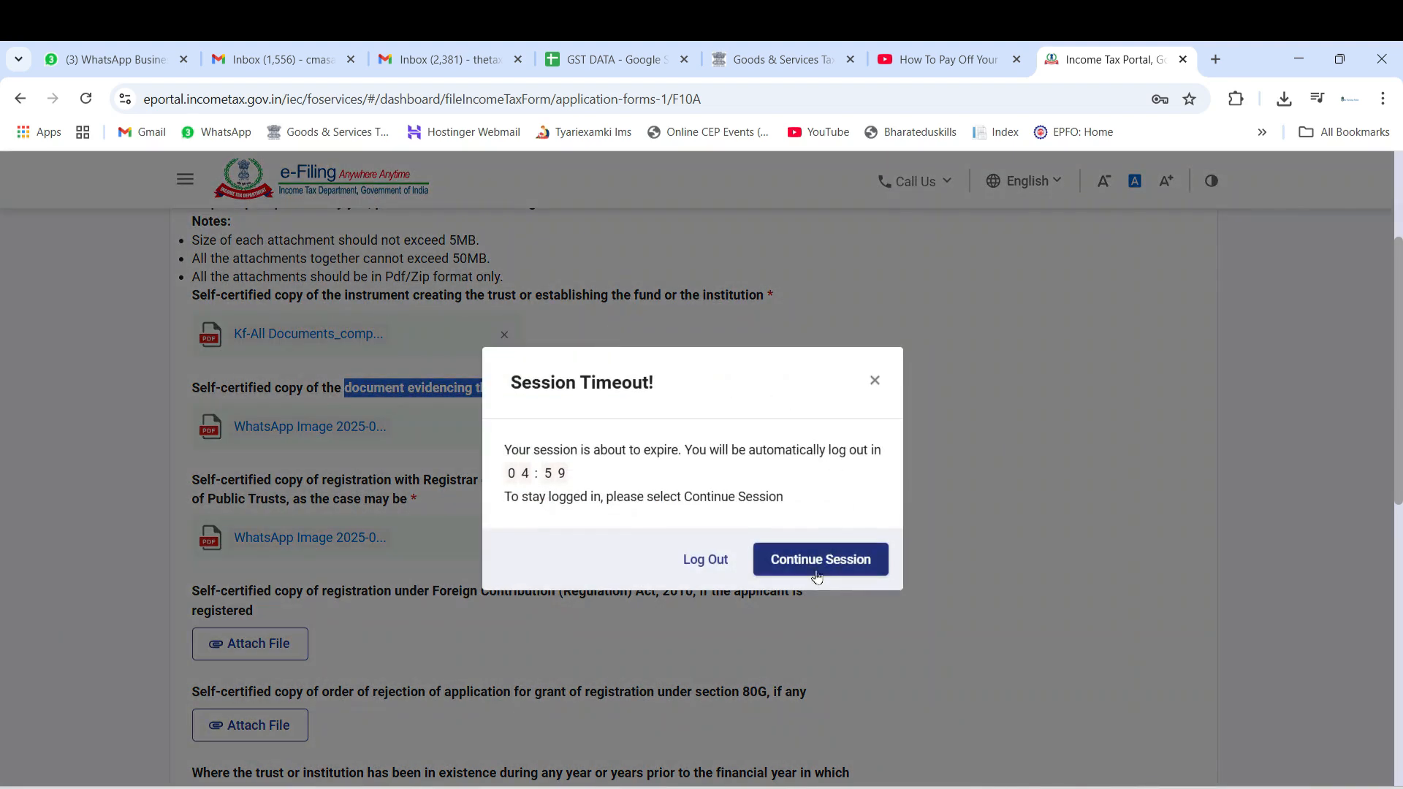
{"action": "left_click", "coordinate": [812, 559]}
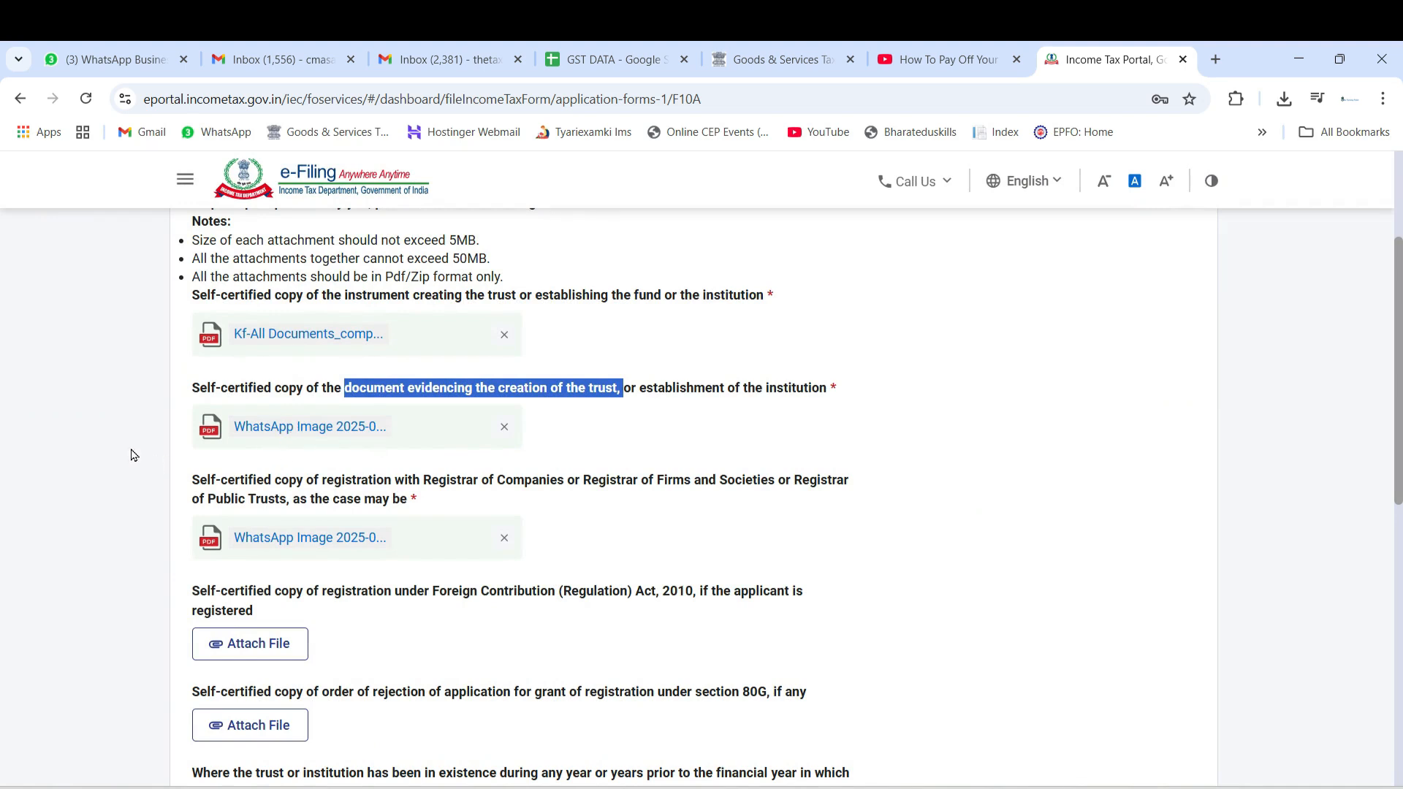
Examine the attachment requirements for the Registrar registration, the Foreign Contribution and 80G rejection copies, and the prior years' annual accounts
{"action": "left_click_drag", "start_coordinate": [199, 480], "coordinate": [779, 483]}
{"action": "left_click", "coordinate": [594, 481]}
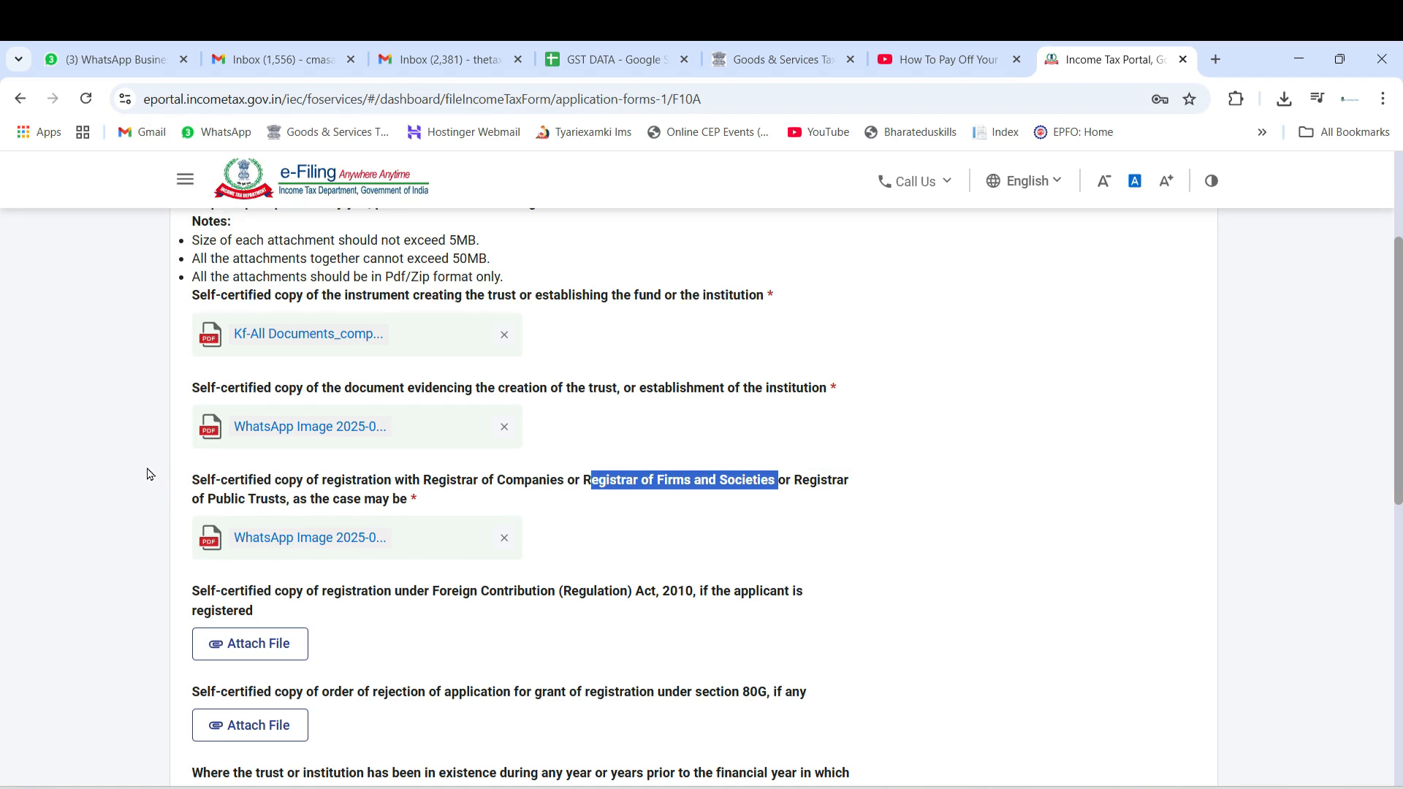
{"action": "scroll", "coordinate": [150, 475], "scroll_direction": "down", "scroll_amount": 3}
{"action": "scroll", "coordinate": [128, 366], "scroll_direction": "up", "scroll_amount": 3}
{"action": "scroll", "coordinate": [127, 483], "scroll_direction": "down", "scroll_amount": 3}
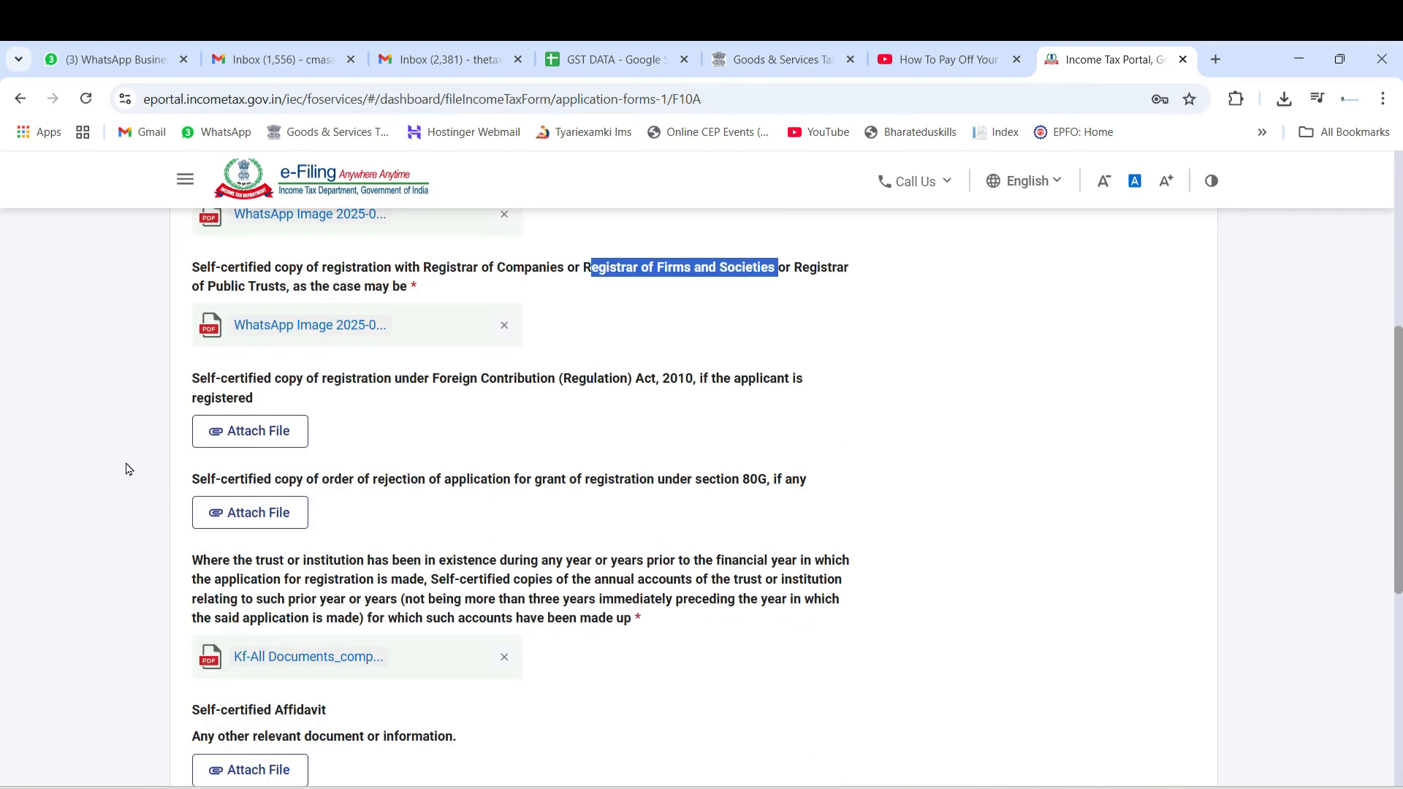
{"action": "scroll", "coordinate": [128, 467], "scroll_direction": "down", "scroll_amount": 3}
{"action": "left_click_drag", "start_coordinate": [210, 349], "coordinate": [423, 361]}
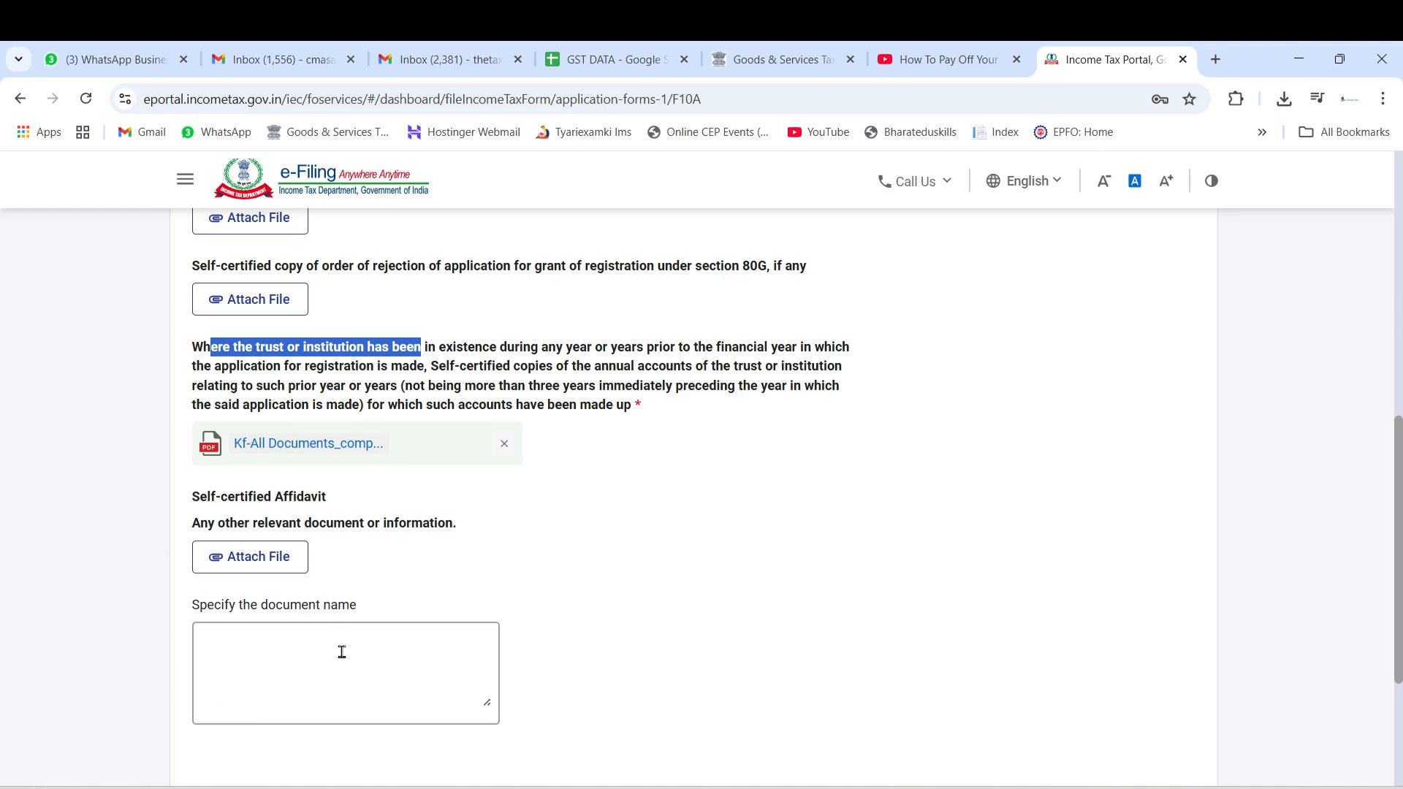
Save the Attachments section and open the preview of the completed Form 10A
{"action": "scroll", "coordinate": [342, 652], "scroll_direction": "down", "scroll_amount": 3}
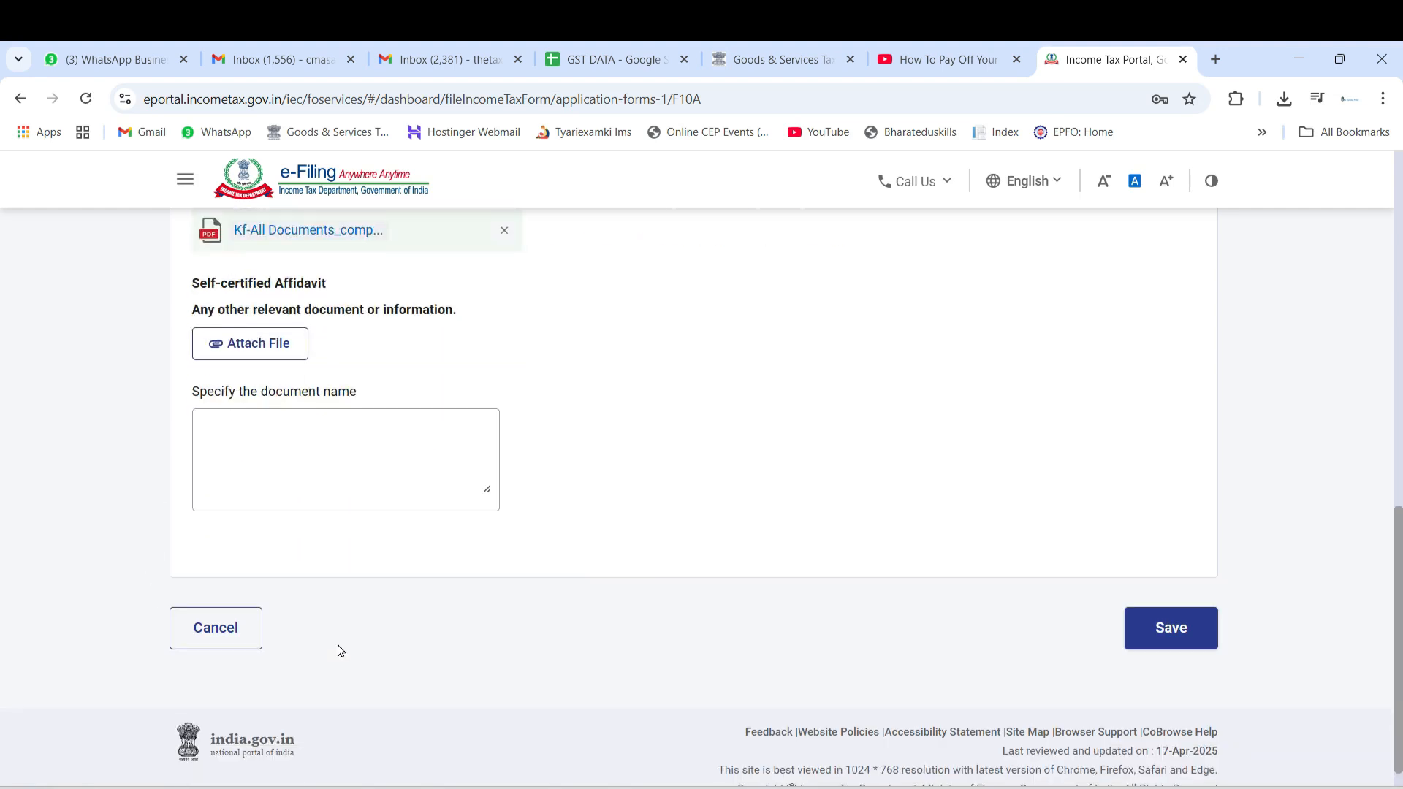
{"action": "left_click", "coordinate": [1176, 647]}
{"action": "scroll", "coordinate": [128, 509], "scroll_direction": "down", "scroll_amount": 5}
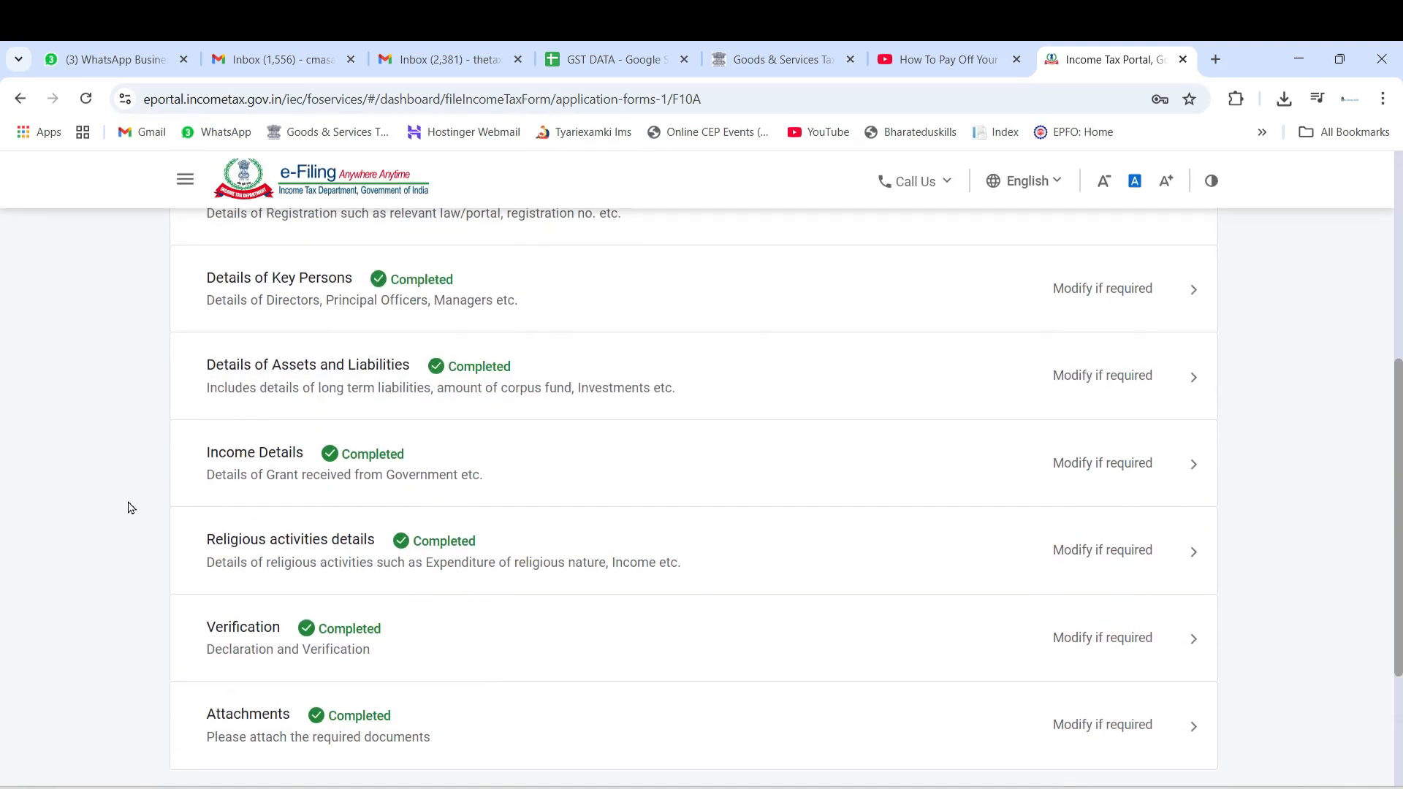
{"action": "scroll", "coordinate": [133, 507], "scroll_direction": "down", "scroll_amount": 3}
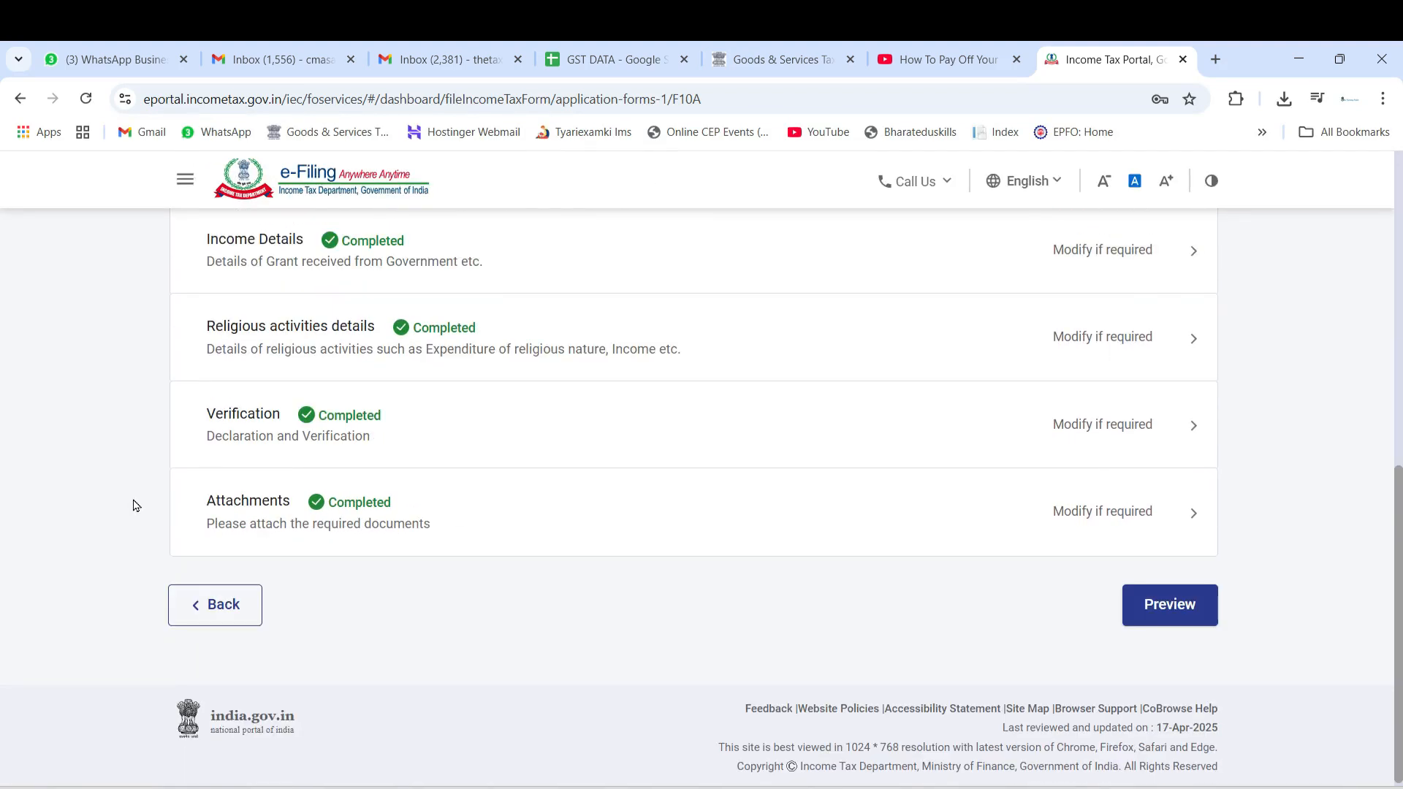
{"action": "left_click", "coordinate": [1170, 610]}
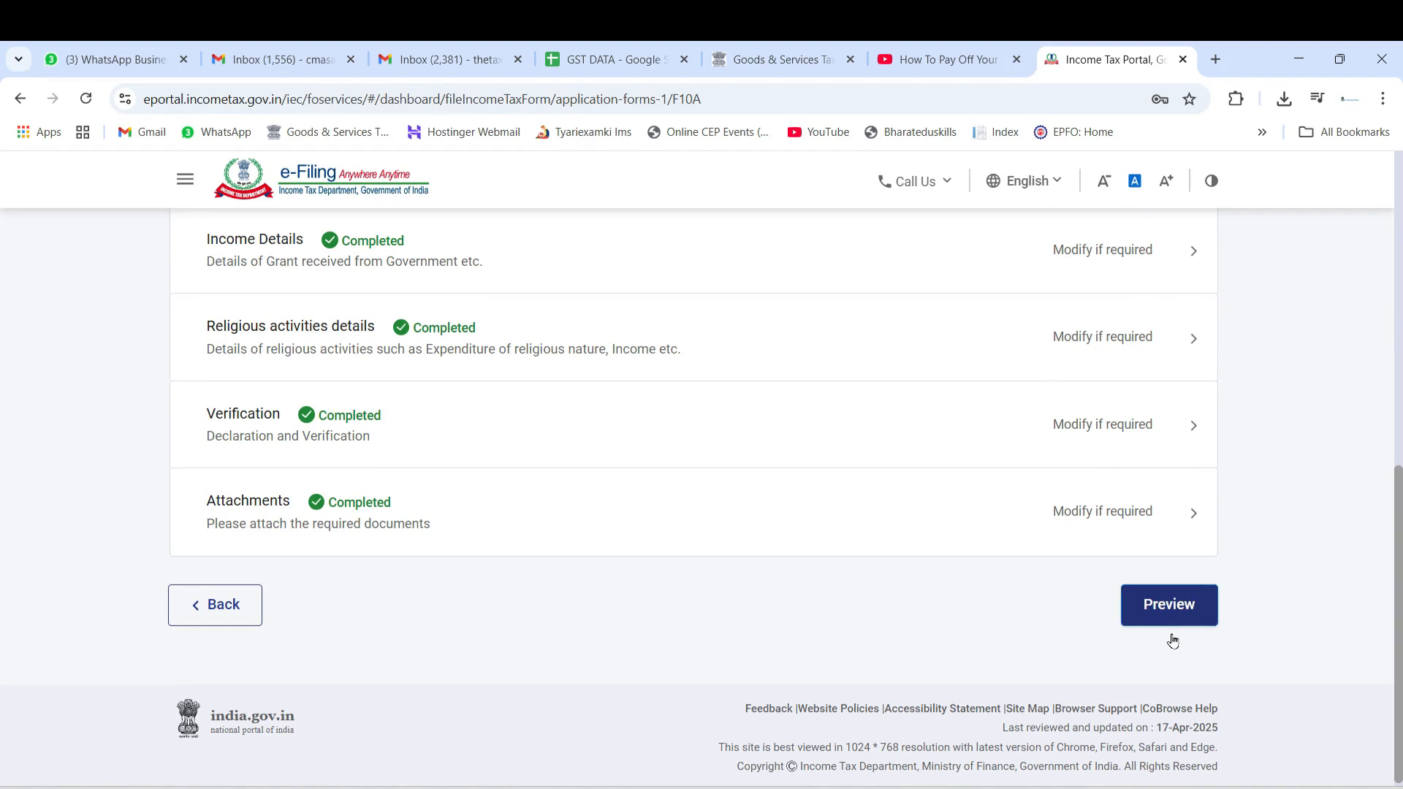
Review the Form 10A preview through to the attachments, and confirm proceeding to e-verification
{"action": "scroll", "coordinate": [392, 417], "scroll_direction": "down", "scroll_amount": 15}
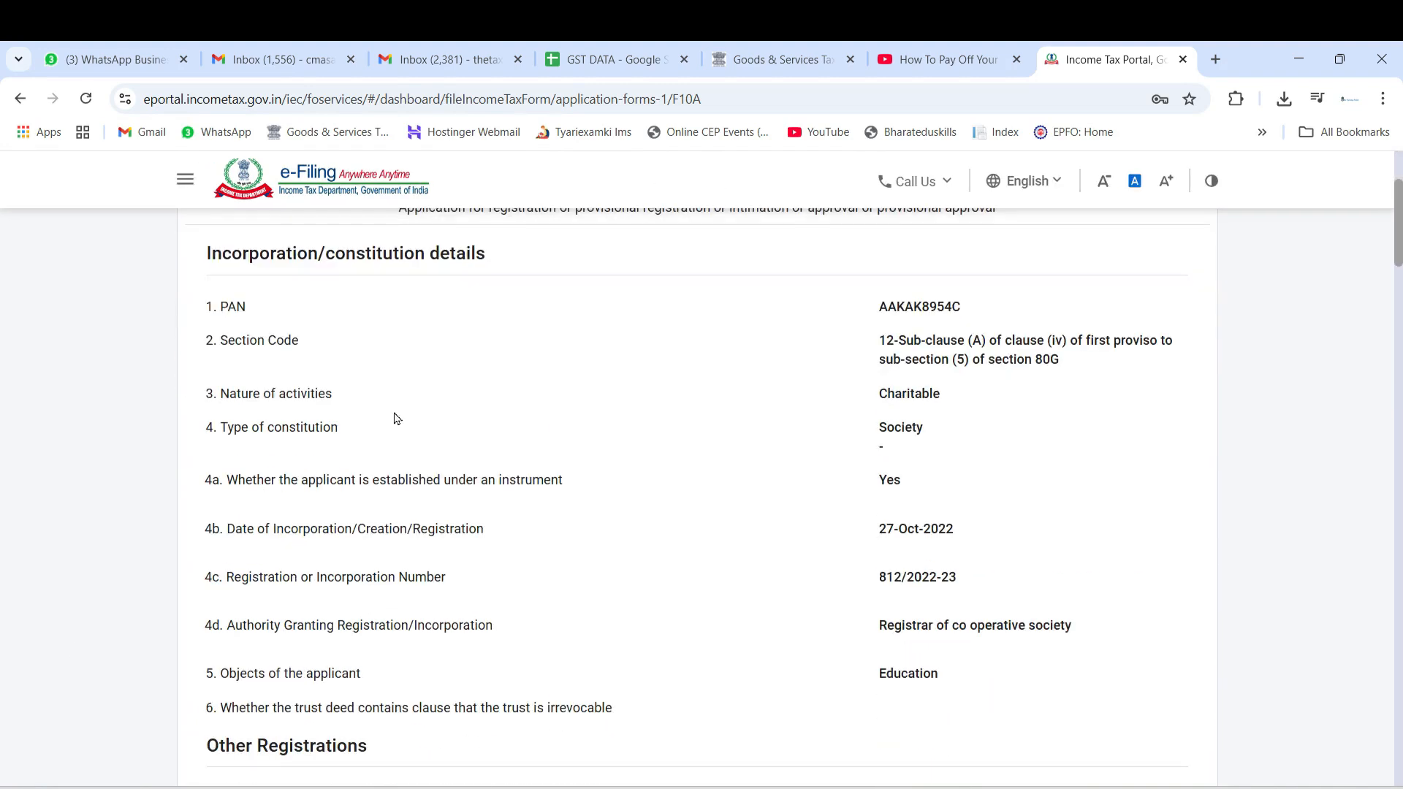
{"action": "scroll", "coordinate": [245, 592], "scroll_direction": "down", "scroll_amount": 20}
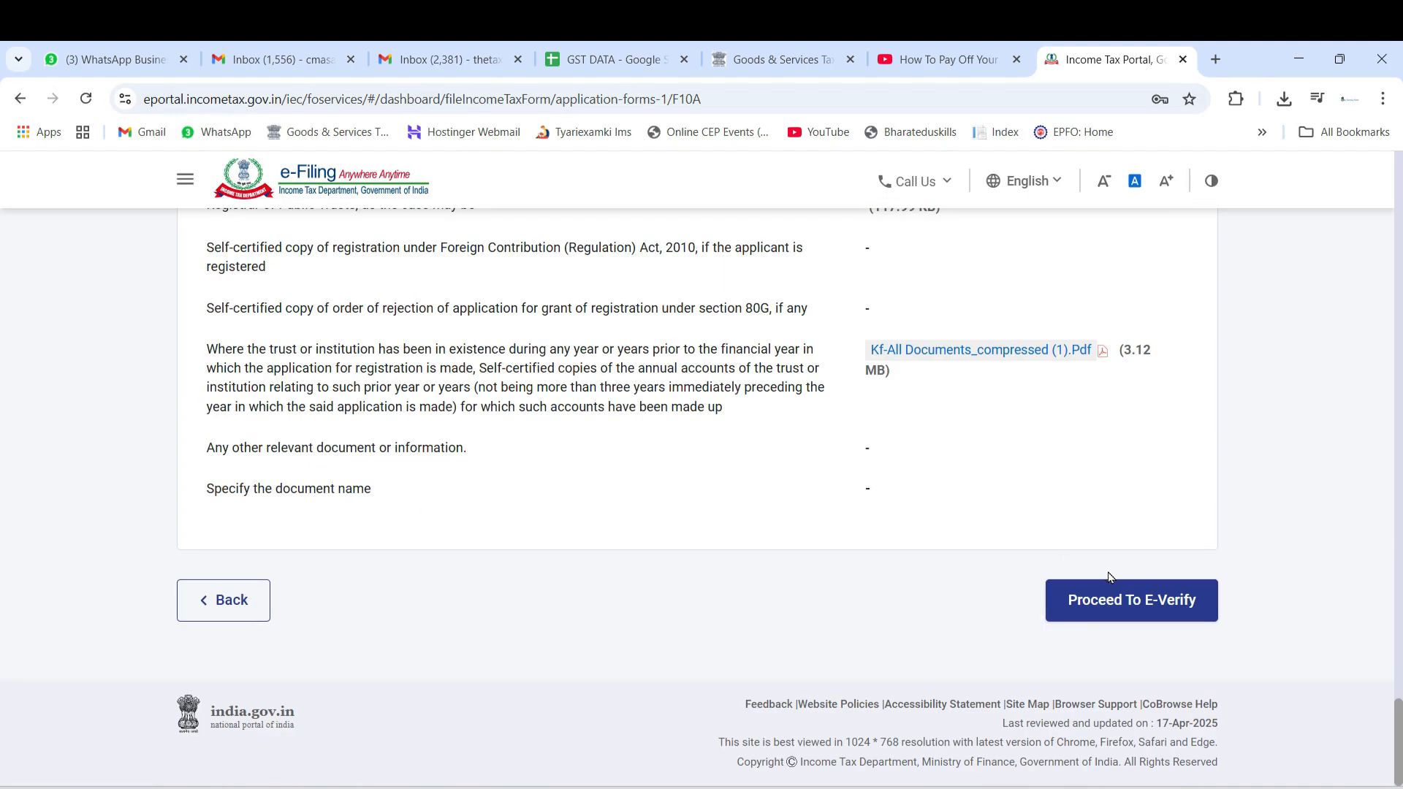
{"action": "left_click", "coordinate": [1123, 594]}
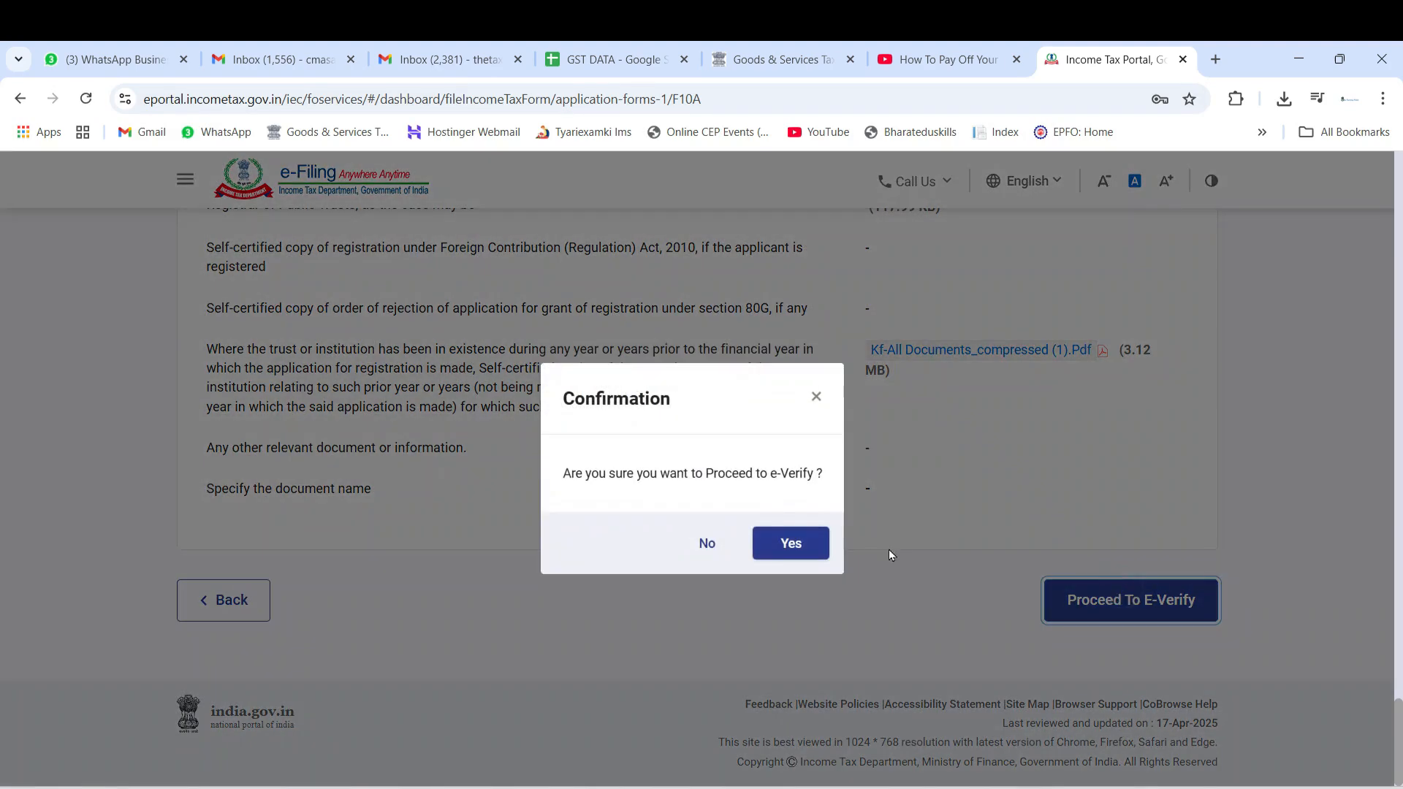
{"action": "left_click", "coordinate": [789, 541]}
Review the e-verification options and choose verification using OTP on the mobile number registered with Aadhaar
{"action": "scroll", "coordinate": [298, 486], "scroll_direction": "down", "scroll_amount": 5}
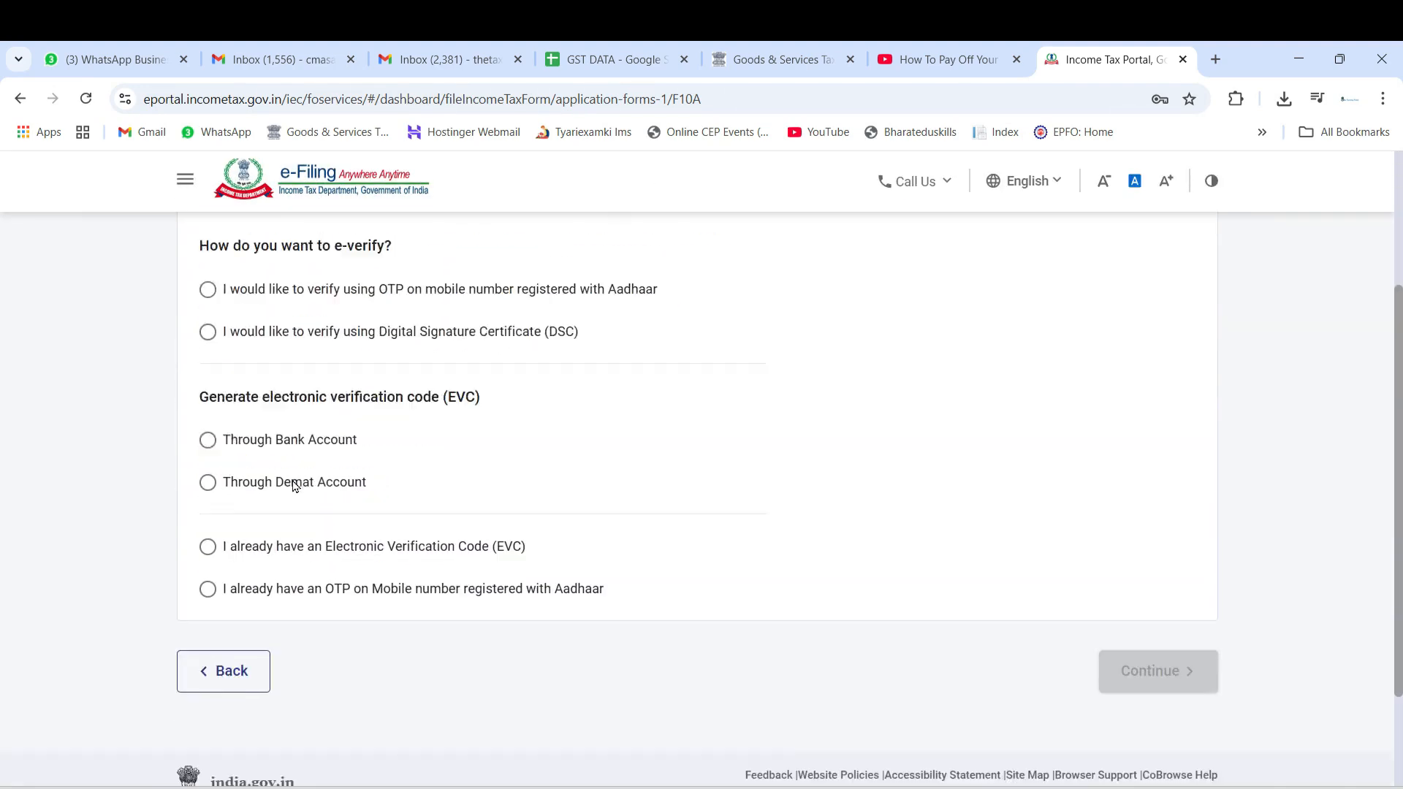
{"action": "scroll", "coordinate": [351, 478], "scroll_direction": "up", "scroll_amount": 3}
{"action": "left_click_drag", "start_coordinate": [414, 435], "coordinate": [649, 436]}
{"action": "left_click_drag", "start_coordinate": [358, 479], "coordinate": [476, 477]}
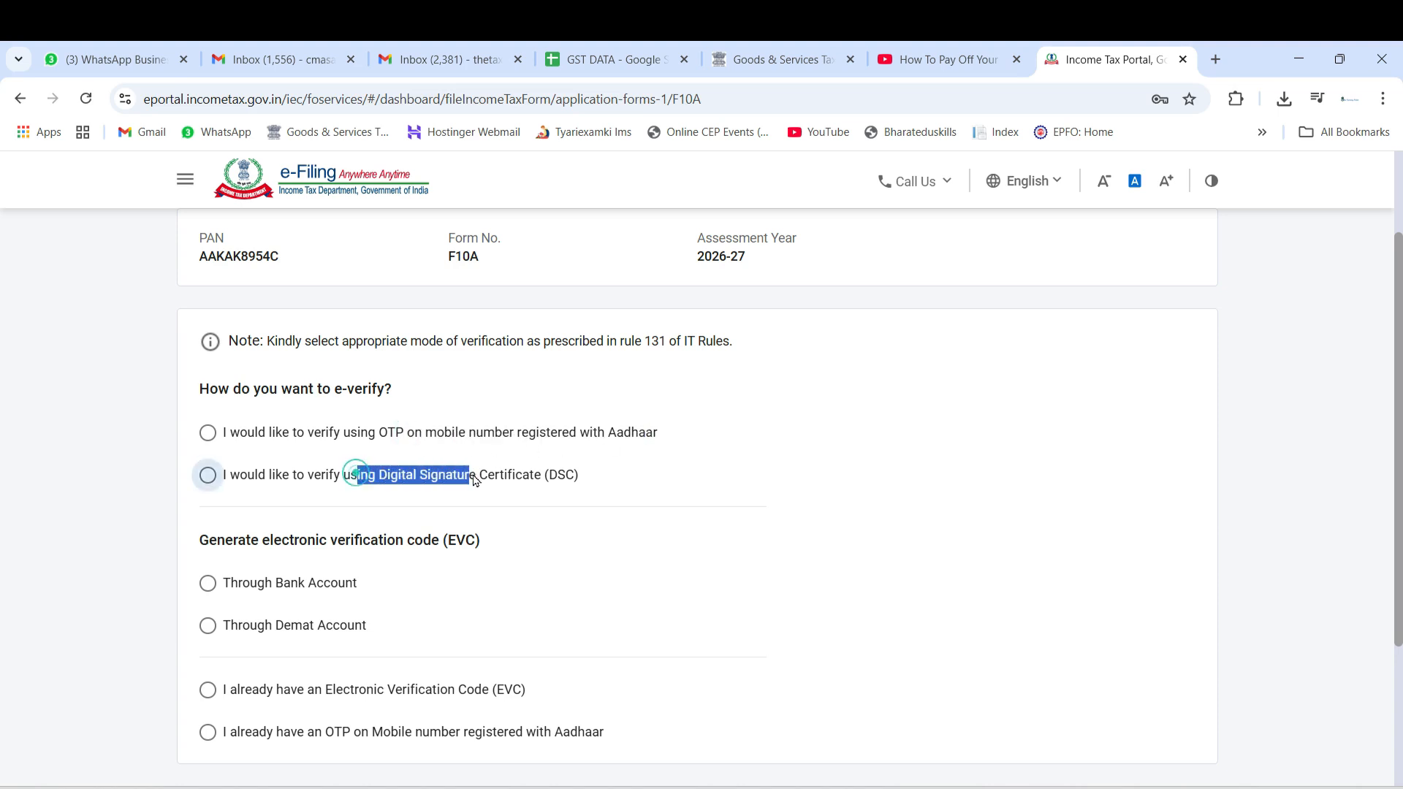
{"action": "scroll", "coordinate": [426, 533], "scroll_direction": "down", "scroll_amount": 3}
{"action": "scroll", "coordinate": [430, 549], "scroll_direction": "up", "scroll_amount": 3}
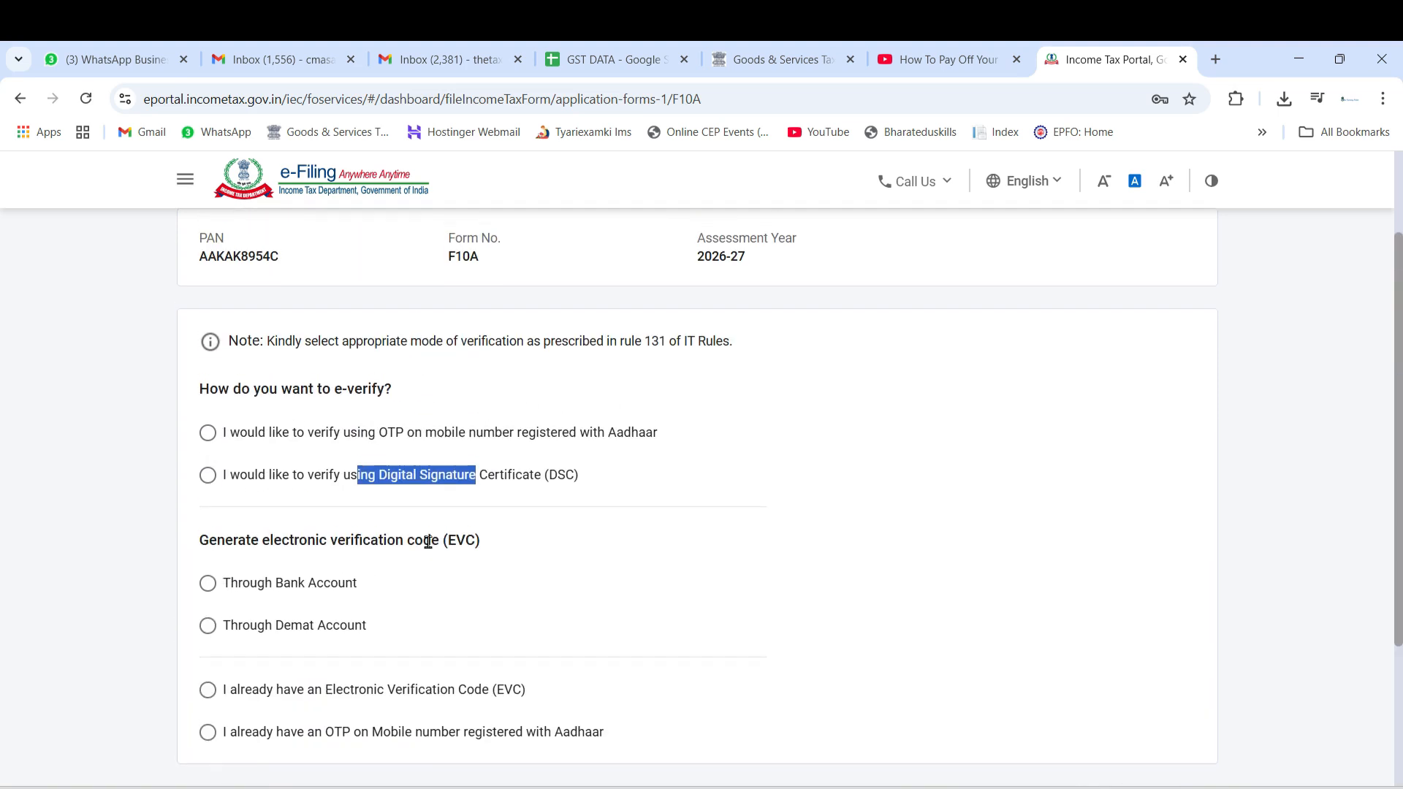
{"action": "left_click", "coordinate": [322, 437]}
{"action": "scroll", "coordinate": [541, 479], "scroll_direction": "down", "scroll_amount": 4}
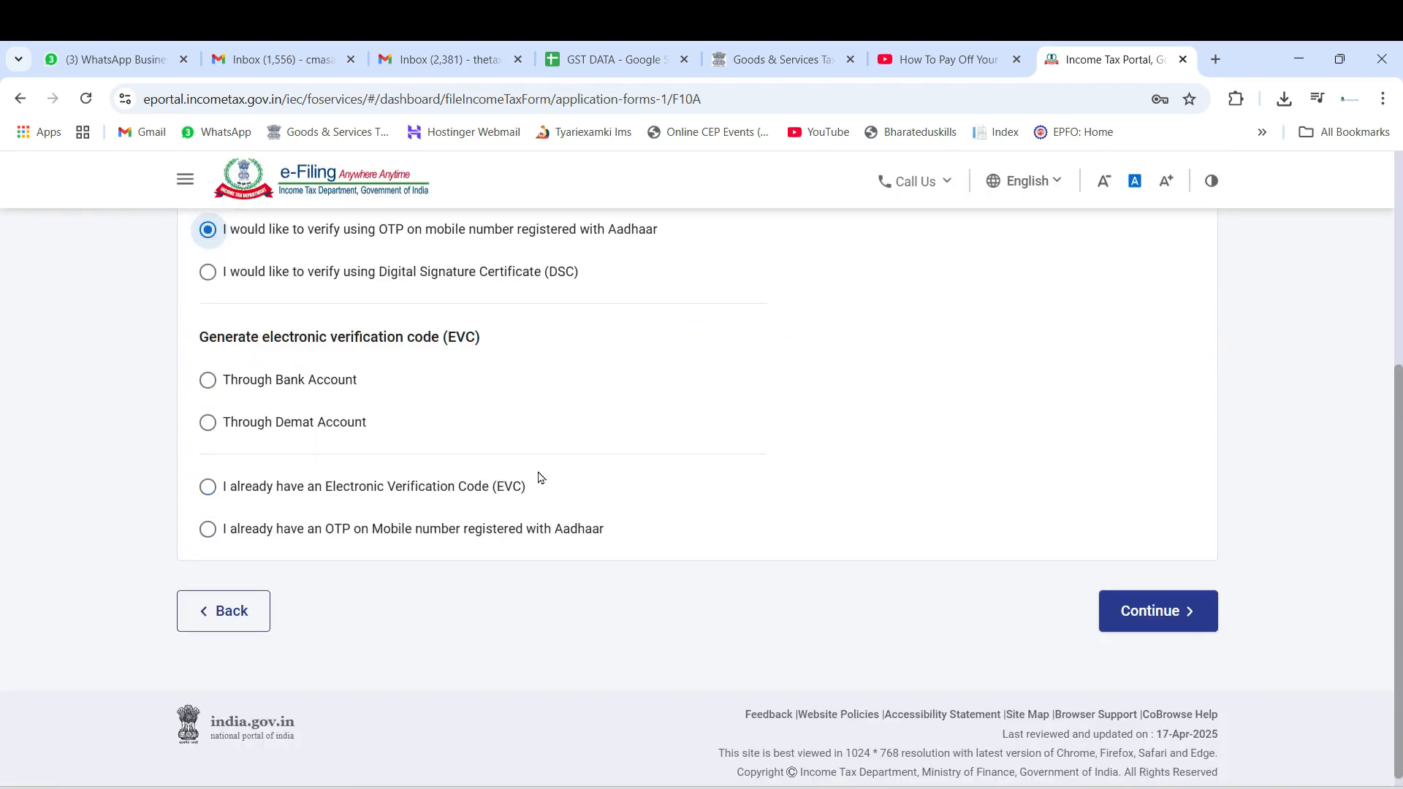
Continue with the chosen verification method, agree to validate the Aadhaar details, and generate the Aadhaar OTP
{"action": "left_click", "coordinate": [1187, 612]}
{"action": "left_click", "coordinate": [577, 512]}
{"action": "left_click", "coordinate": [738, 581]}
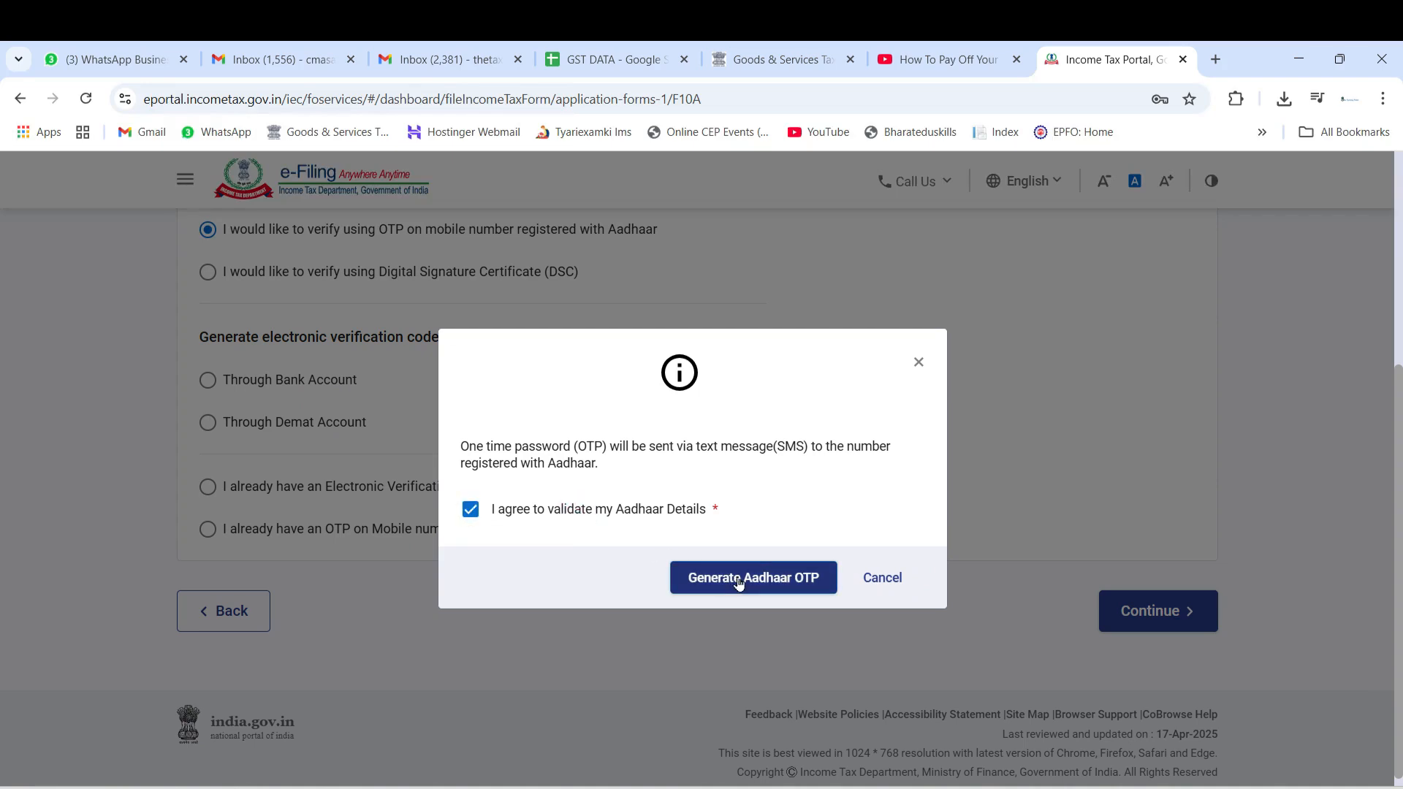